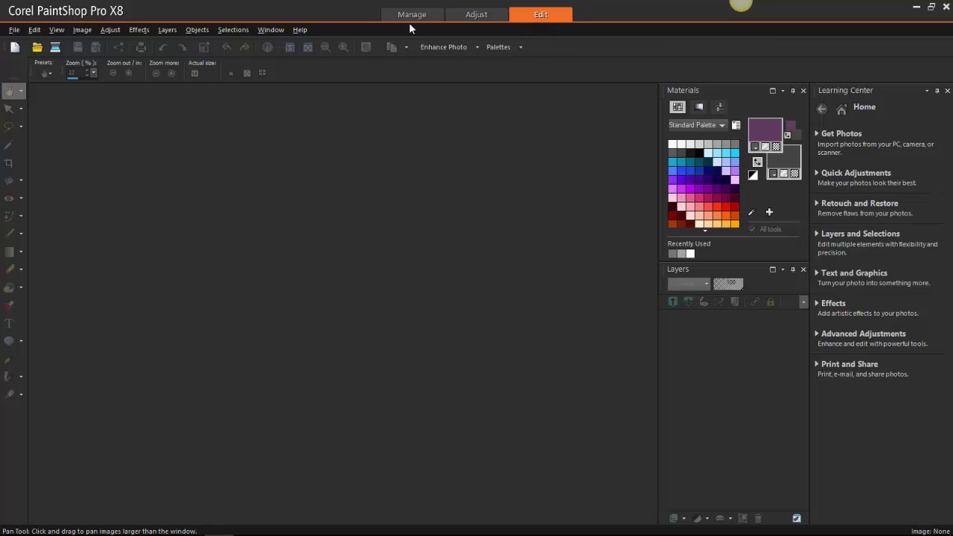
# Open the photo IMG_0390 from the 01 Halloween Candy Corn DM062916-2 folder.
pyautogui.click(14, 30)
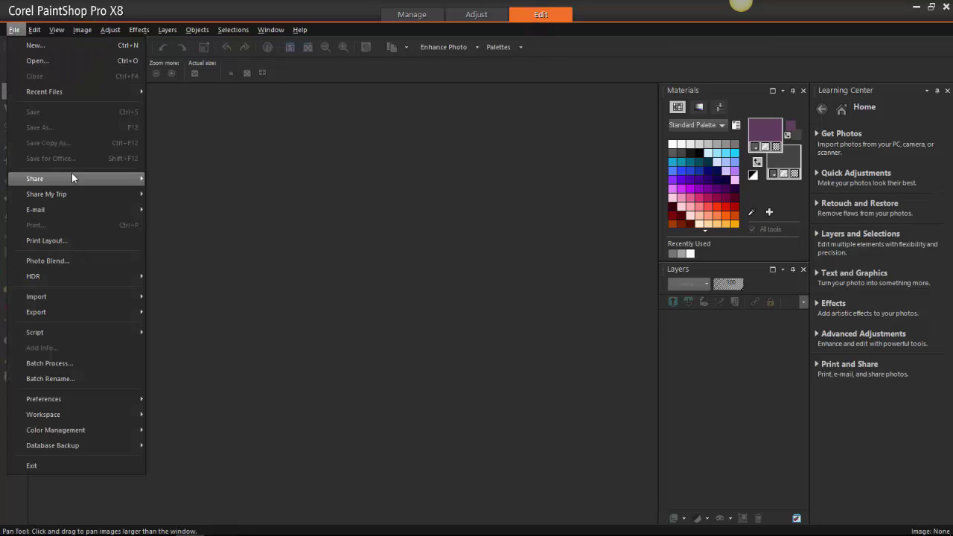
pyautogui.click(36, 60)
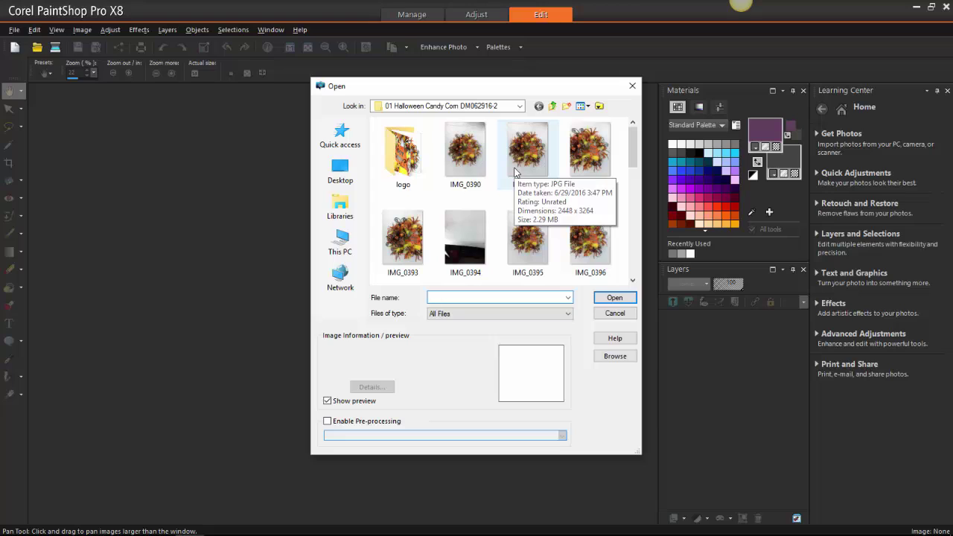
pyautogui.click(465, 156)
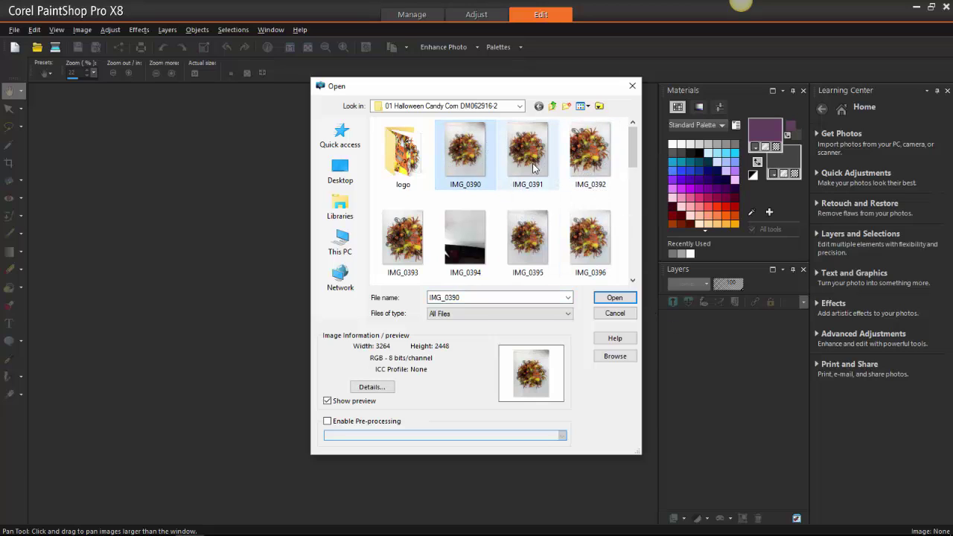
pyautogui.moveTo(631, 149); pyautogui.dragTo(643, 132)
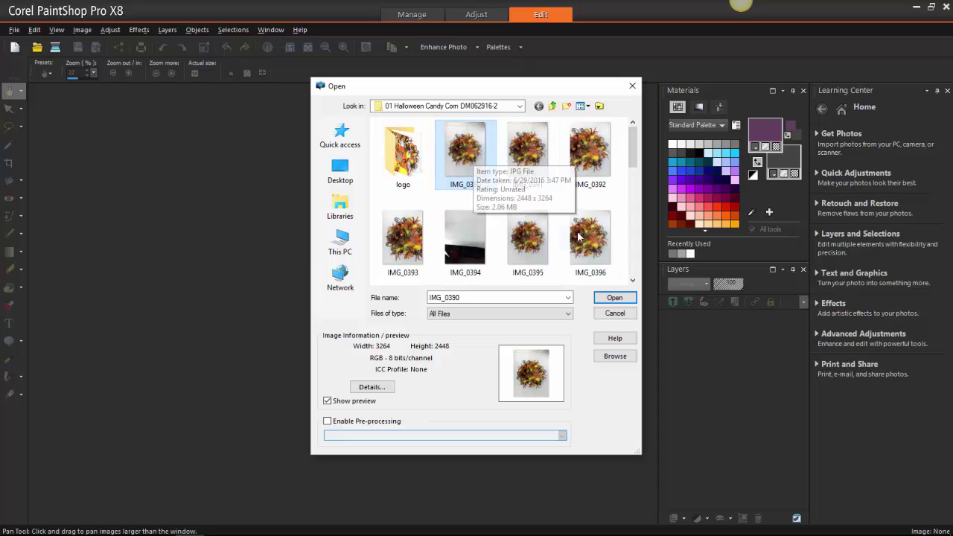
pyautogui.click(615, 299)
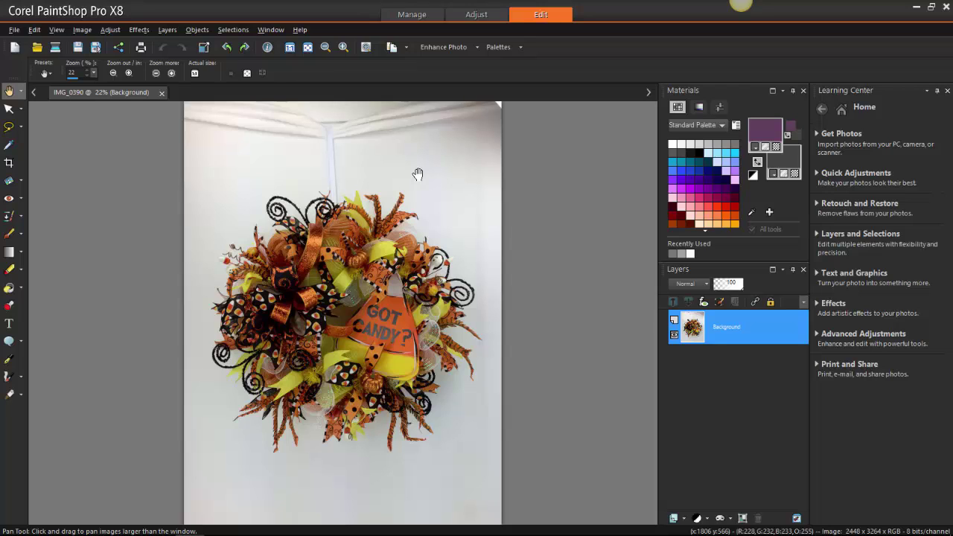
# Try a Brightness/Contrast adjustment on the photo with brightness and contrast both set to 20.
pyautogui.hotkey('shift', 'b')
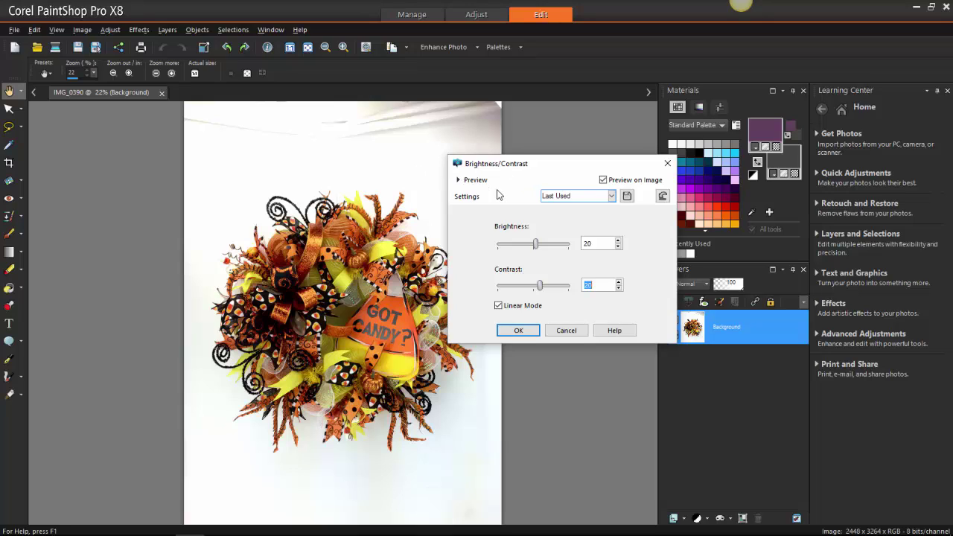
pyautogui.click(539, 248)
pyautogui.moveTo(539, 247); pyautogui.dragTo(528, 248)
pyautogui.moveTo(540, 287); pyautogui.dragTo(522, 292)
pyautogui.click(618, 288)
pyautogui.click(618, 288)
pyautogui.moveTo(600, 244); pyautogui.dragTo(580, 247)
pyautogui.write('20')
pyautogui.moveTo(600, 286); pyautogui.dragTo(585, 286)
pyautogui.write('-20')
pyautogui.press('BackSpace')
pyautogui.press('BackSpace')
pyautogui.press('BackSpace')
pyautogui.write('20')
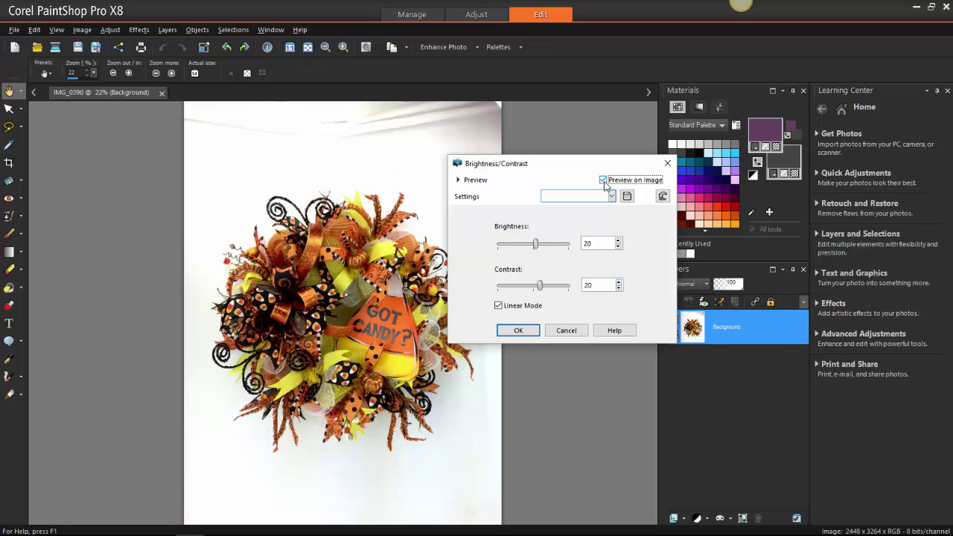
# Compare the photo with and without the adjustment using the on-image preview, and cancel the adjustment.
pyautogui.click(603, 181)
pyautogui.click(602, 181)
pyautogui.click(603, 181)
pyautogui.click(603, 181)
pyautogui.click(561, 335)
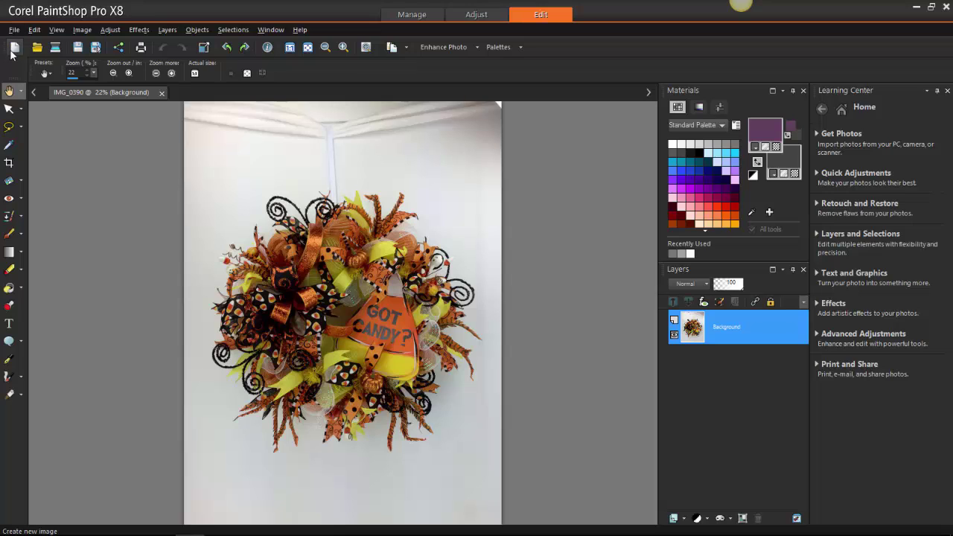
# Start recording a script and apply Brightness/Contrast to the photo with brightness 20 and contrast 20.
pyautogui.click(14, 31)
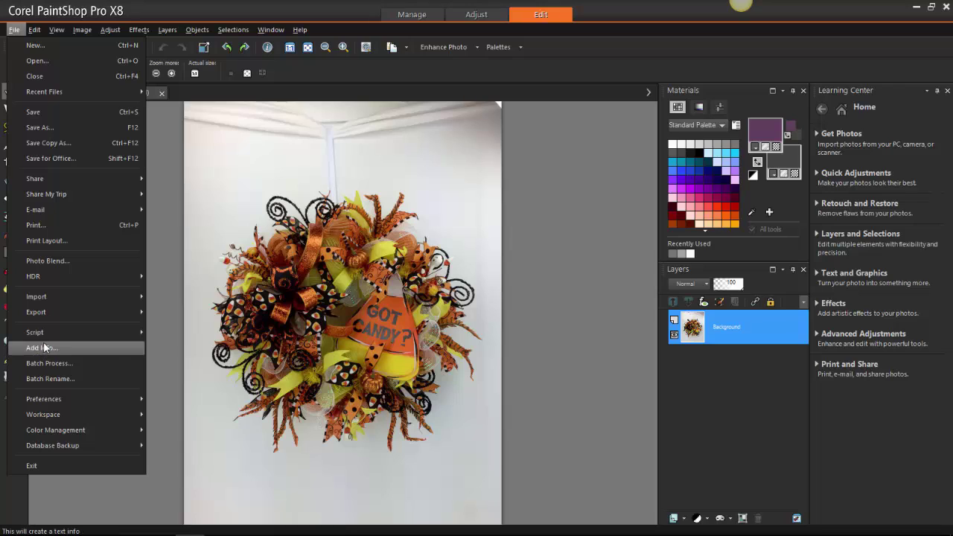
pyautogui.moveTo(48, 333)
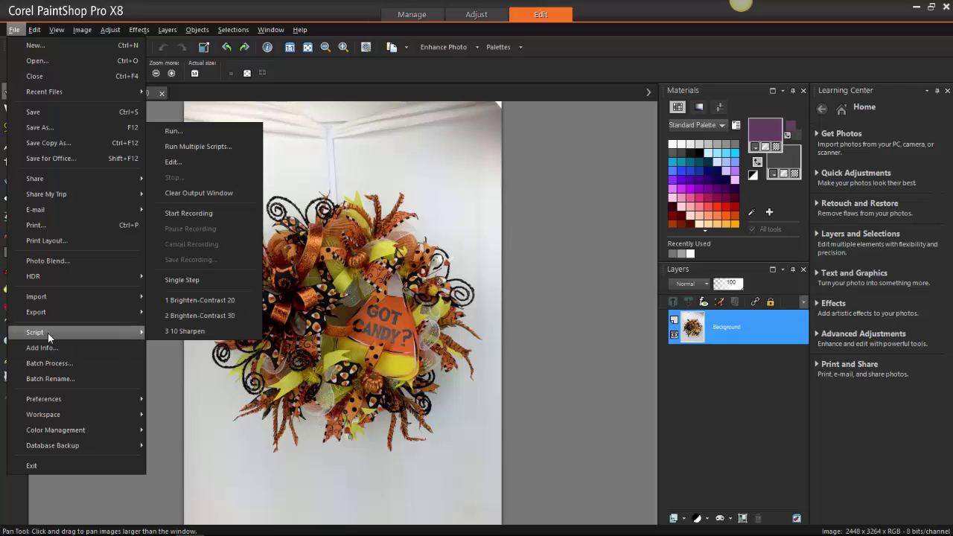
pyautogui.click(188, 213)
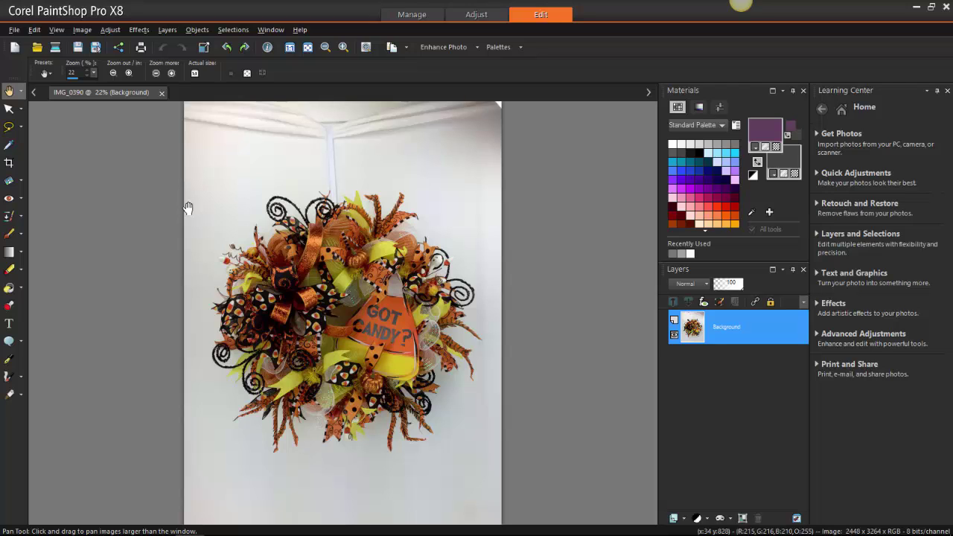
pyautogui.hotkey('shift', 'b')
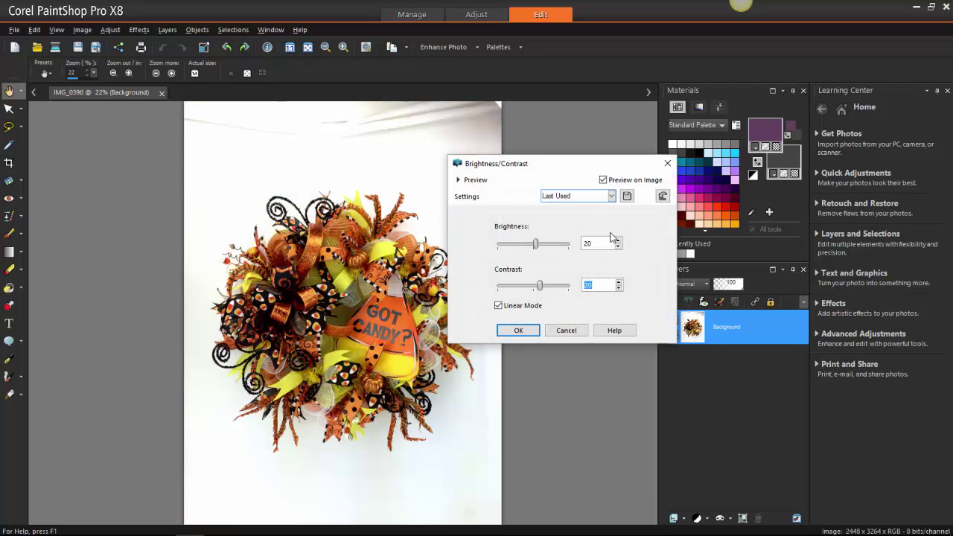
pyautogui.doubleClick(598, 246)
pyautogui.doubleClick(592, 284)
pyautogui.click(517, 332)
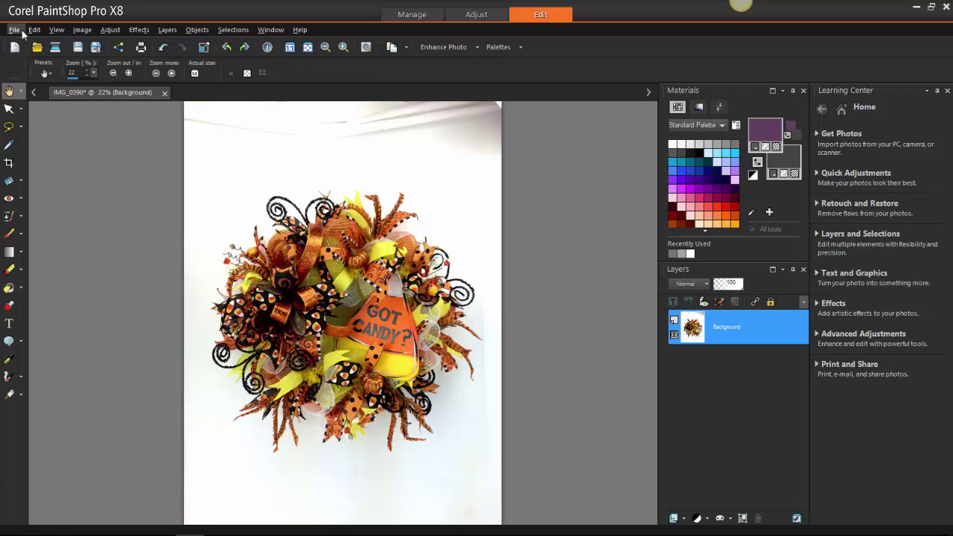
# Bring up the save dialog for the script recording and dismiss it without saving.
pyautogui.click(15, 30)
pyautogui.moveTo(84, 335)
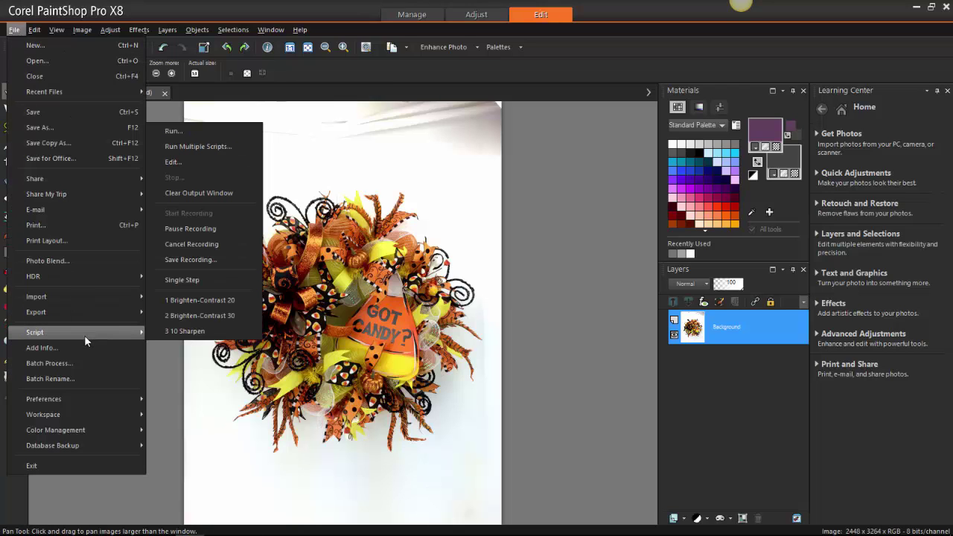
pyautogui.click(211, 260)
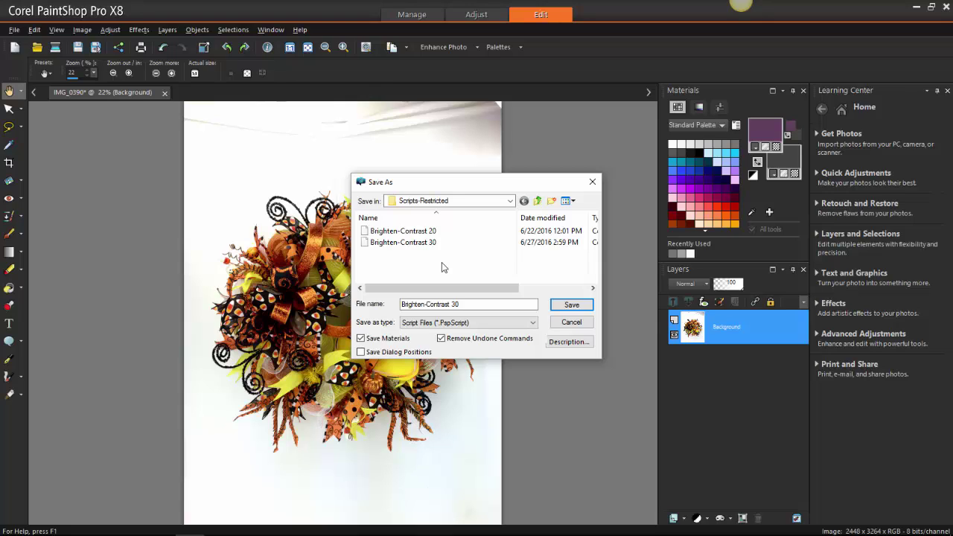
pyautogui.click(572, 322)
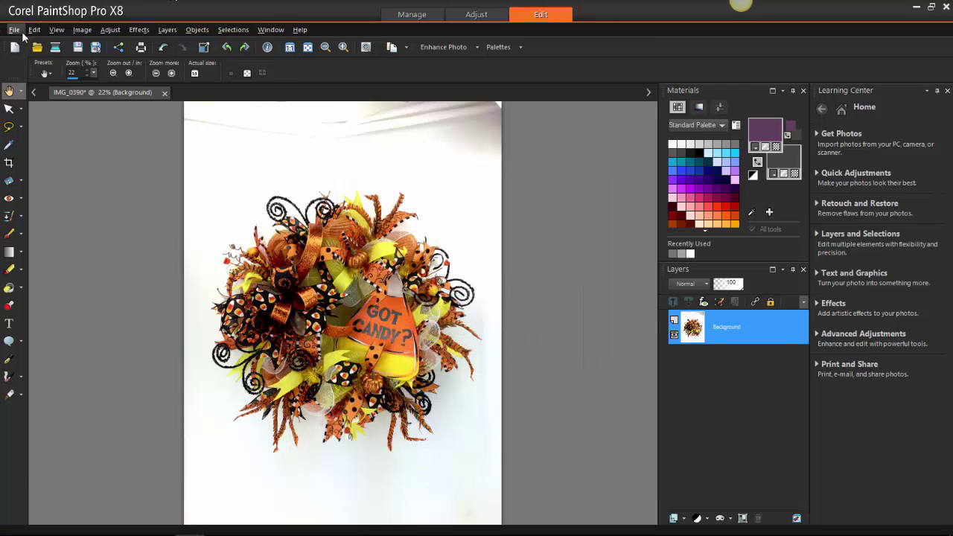
# Cancel the script recording in progress.
pyautogui.click(18, 30)
pyautogui.moveTo(94, 332)
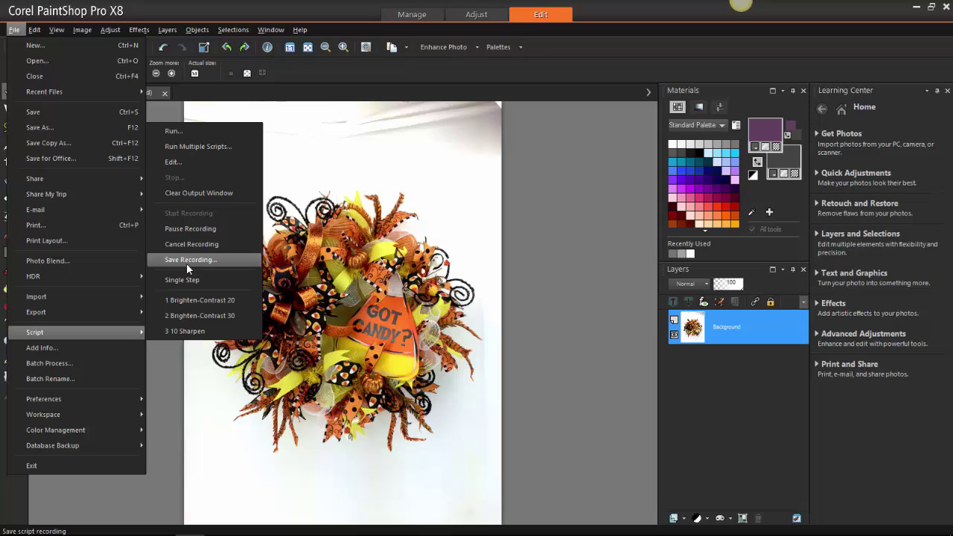
pyautogui.click(192, 243)
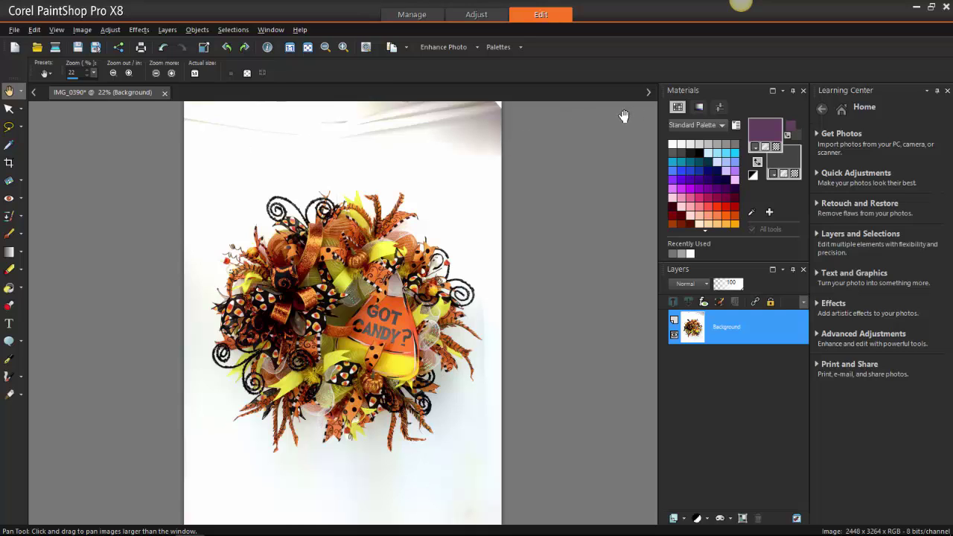
# Close the IMG_0390 photo and discard its changes.
pyautogui.click(164, 92)
pyautogui.click(427, 300)
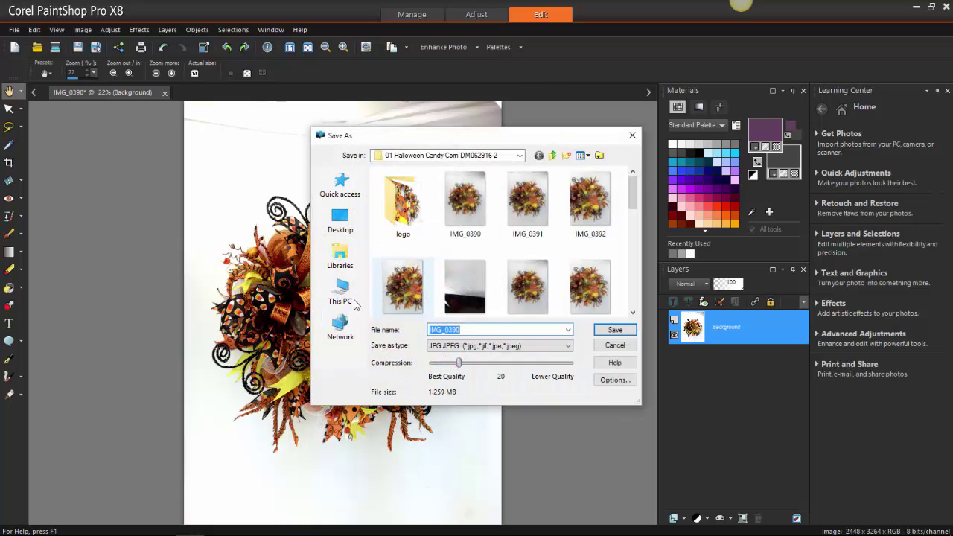
pyautogui.click(604, 346)
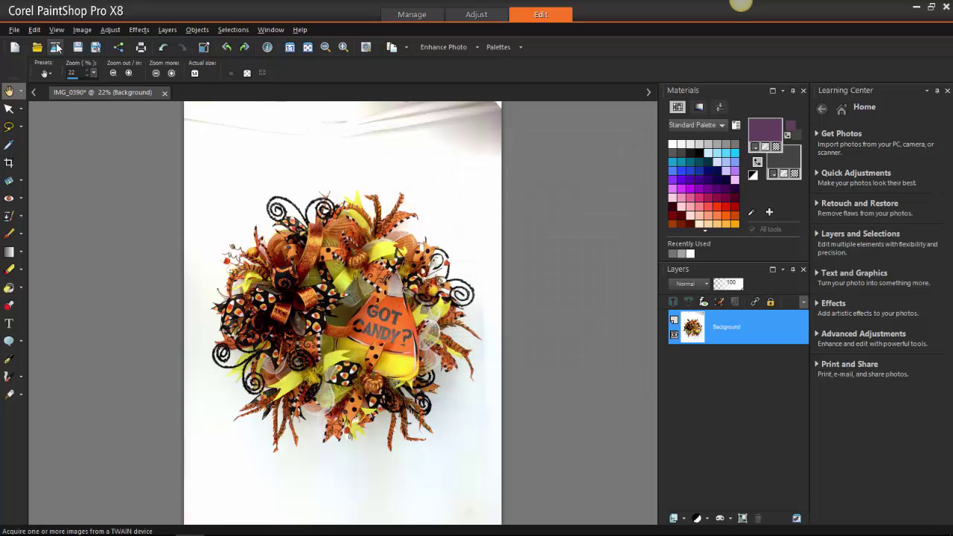
pyautogui.click(164, 92)
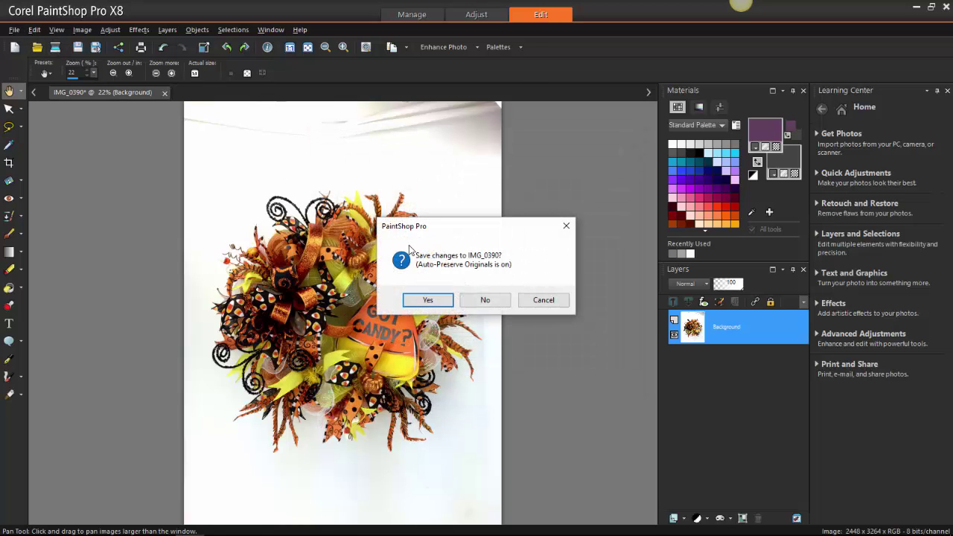
pyautogui.click(494, 298)
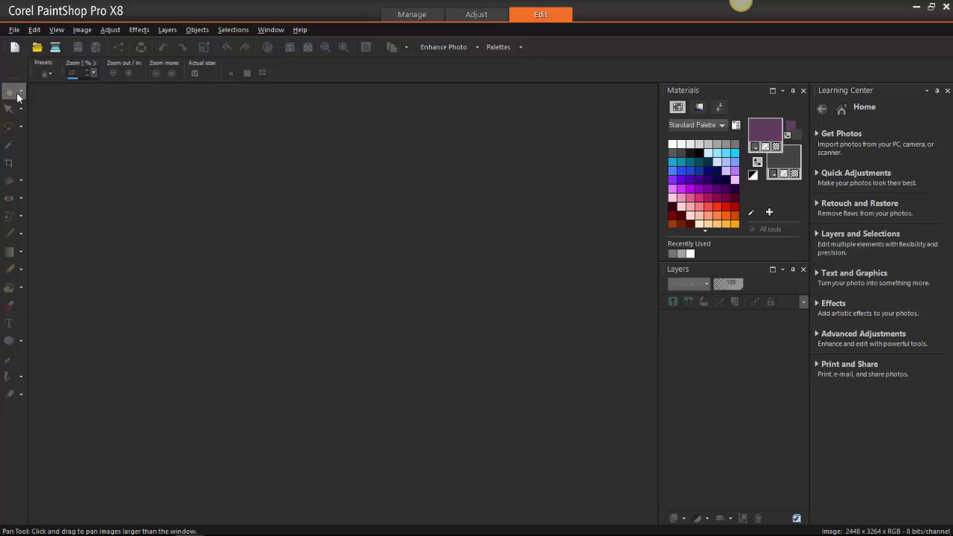
# Start a batch process and remove the leftover IMG_0415 photo from its list.
pyautogui.click(14, 31)
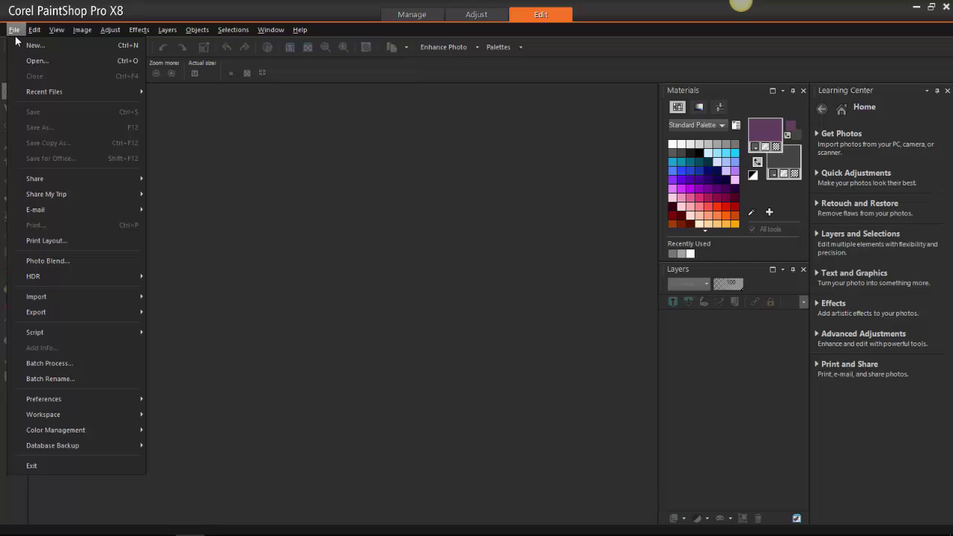
pyautogui.click(84, 364)
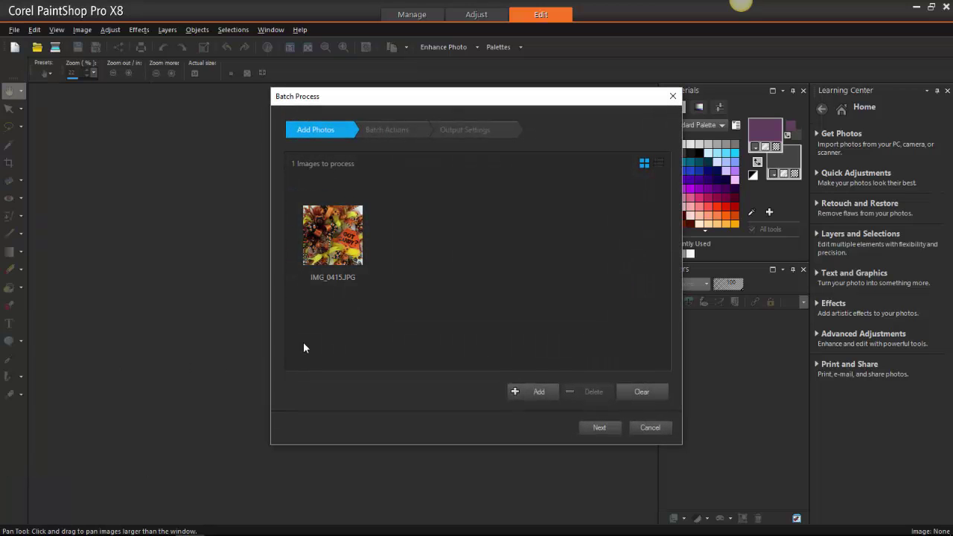
pyautogui.click(362, 203)
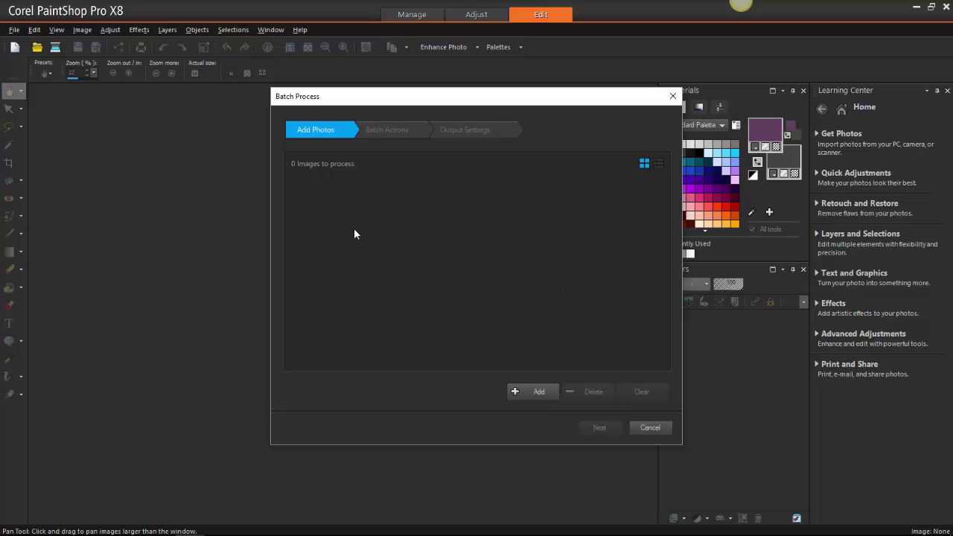
# Add photos IMG_0390, IMG_0392, IMG_0393, IMG_0399 and IMG_0403 to the batch and proceed to the batch actions.
pyautogui.click(539, 392)
pyautogui.click(459, 223)
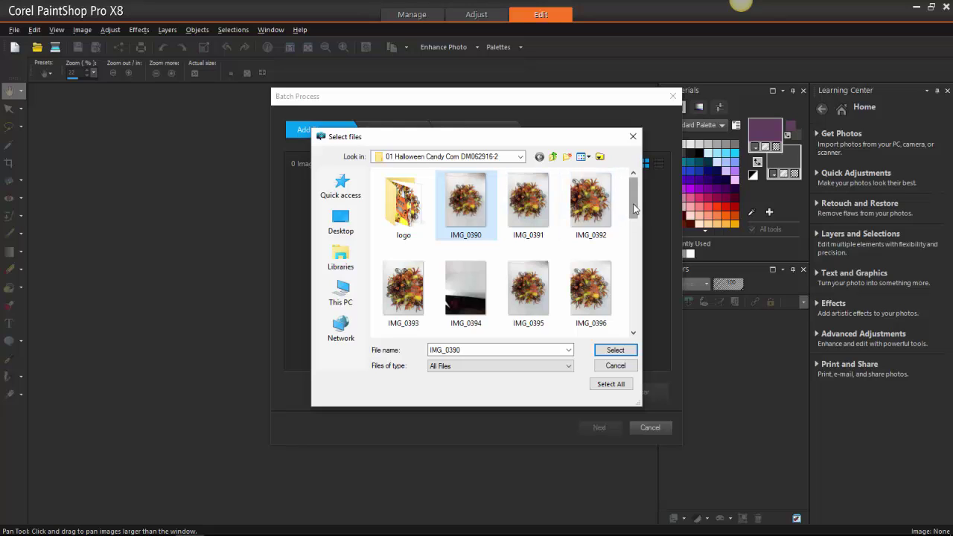
pyautogui.keyDown('ctrl'); pyautogui.click(591, 212); pyautogui.keyUp('ctrl')
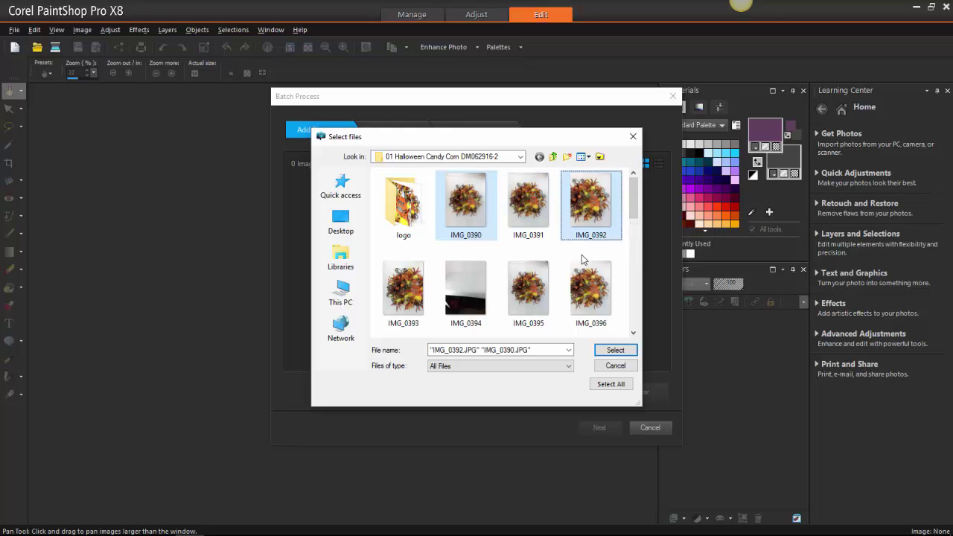
pyautogui.keyDown('ctrl'); pyautogui.click(403, 290); pyautogui.keyUp('ctrl')
pyautogui.moveTo(633, 210); pyautogui.dragTo(636, 246)
pyautogui.keyDown('ctrl'); pyautogui.click(551, 261); pyautogui.keyUp('ctrl')
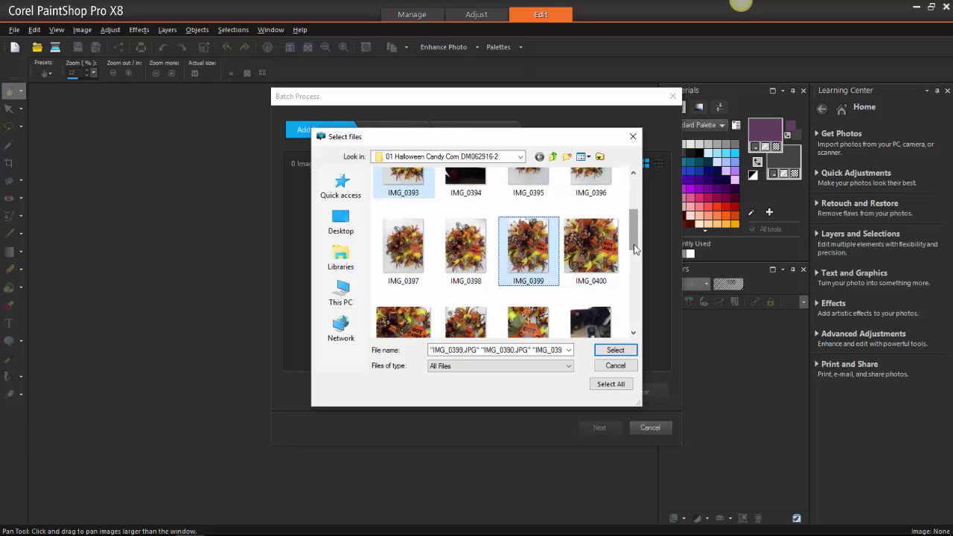
pyautogui.scroll(-1, 545, 268)
pyautogui.keyDown('ctrl'); pyautogui.click(536, 271); pyautogui.keyUp('ctrl')
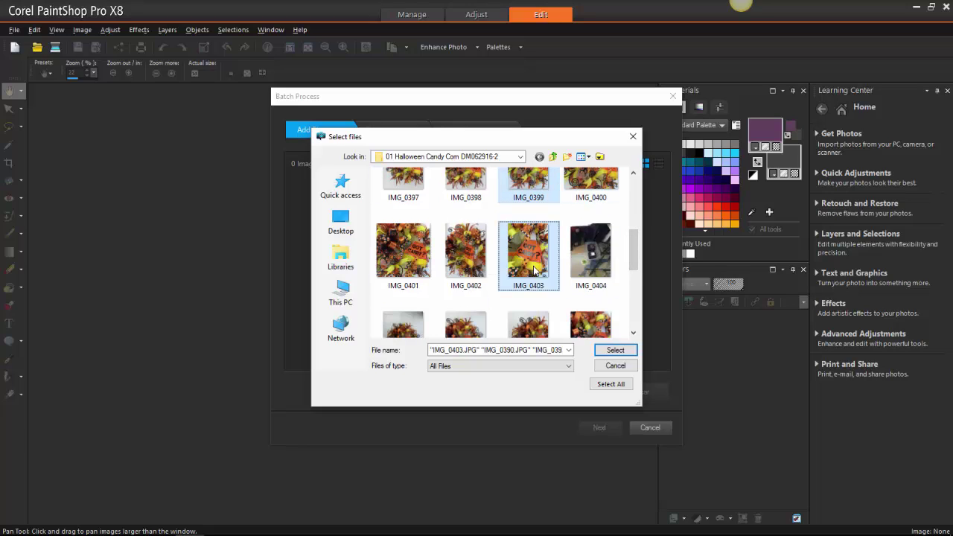
pyautogui.click(615, 350)
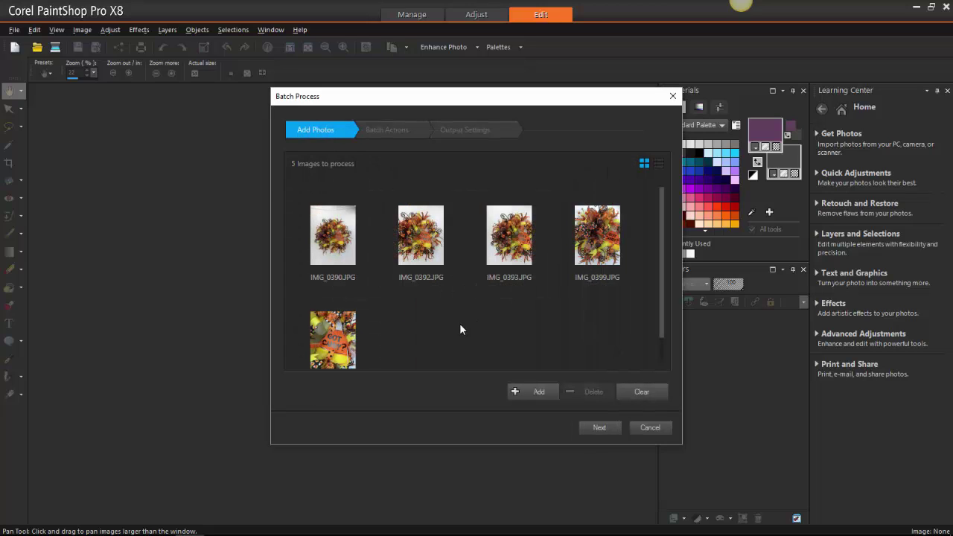
pyautogui.click(596, 430)
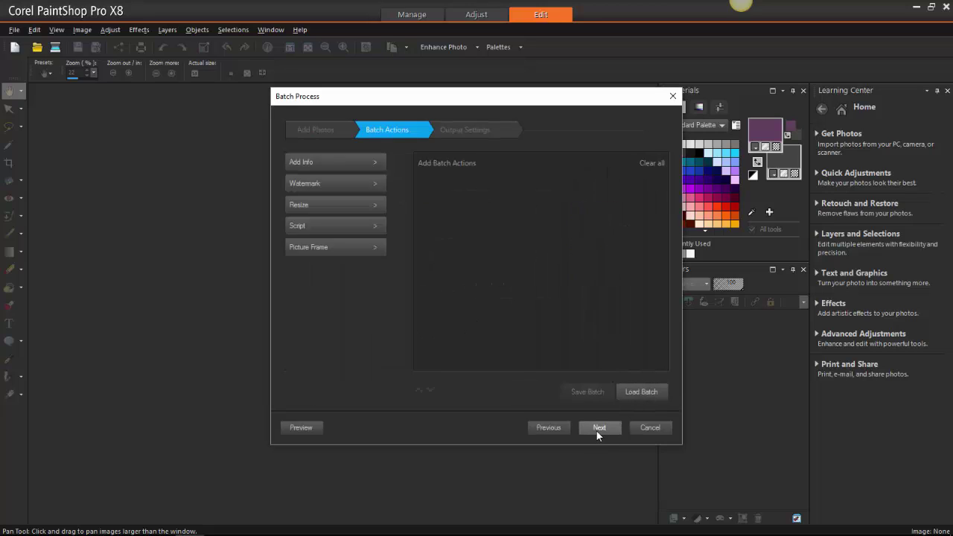
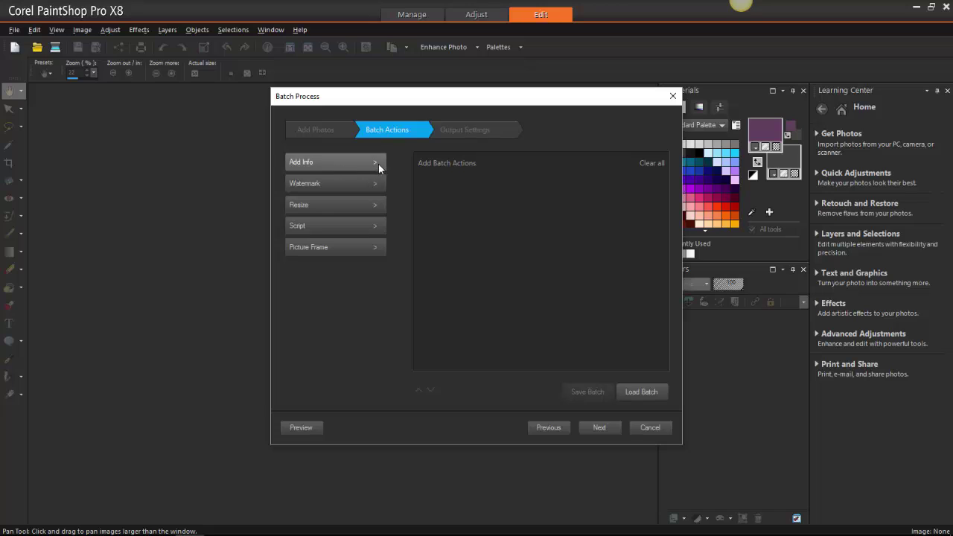
# Add an Add Info action to the batch and enter "test" as its caption.
pyautogui.click(376, 162)
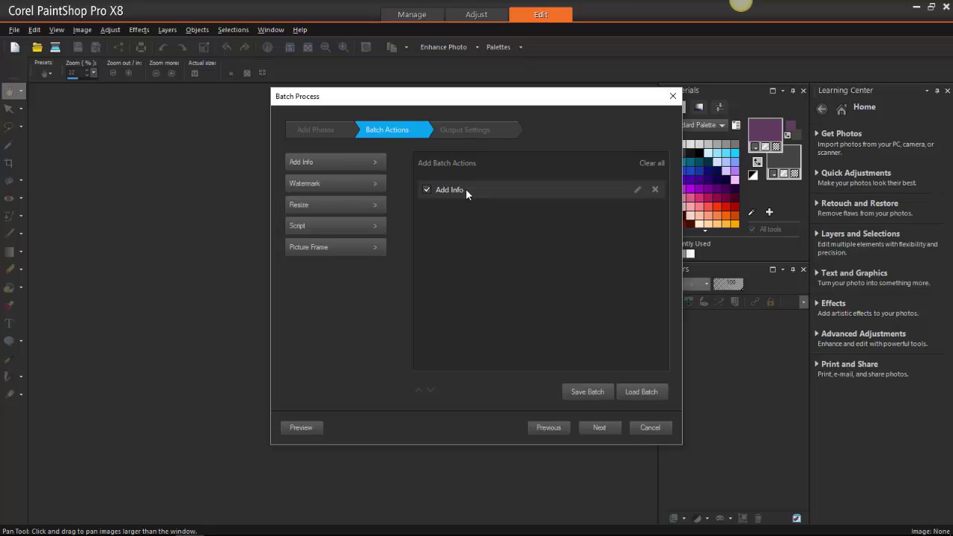
pyautogui.click(637, 191)
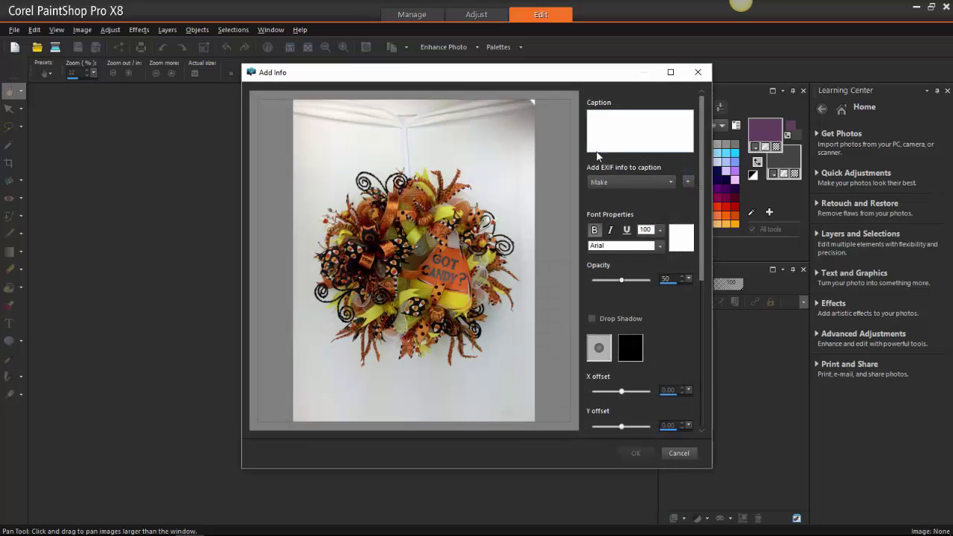
pyautogui.click(613, 134)
pyautogui.write('test')
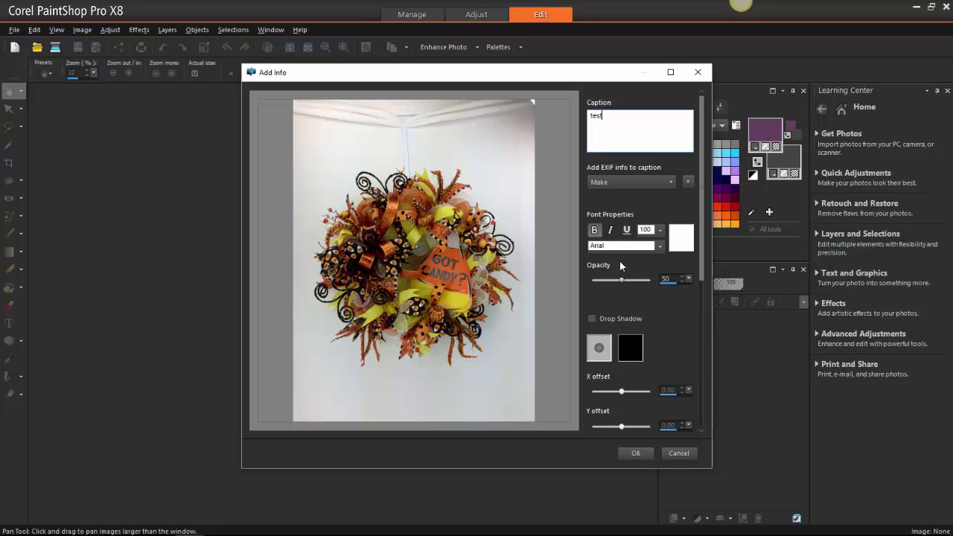
# Set the caption's opacity to 100 and its font size to 200.
pyautogui.moveTo(624, 279); pyautogui.dragTo(650, 281)
pyautogui.click(590, 318)
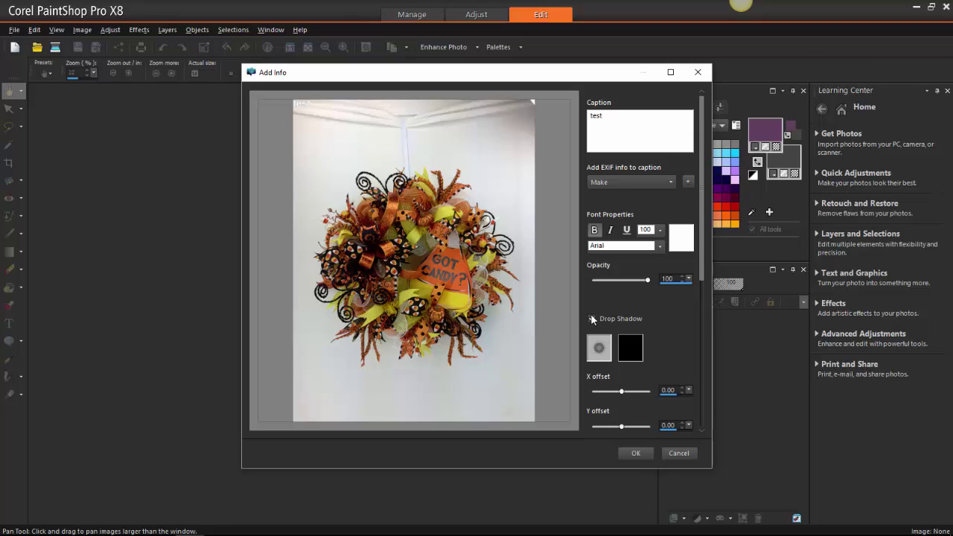
pyautogui.click(593, 319)
pyautogui.click(660, 230)
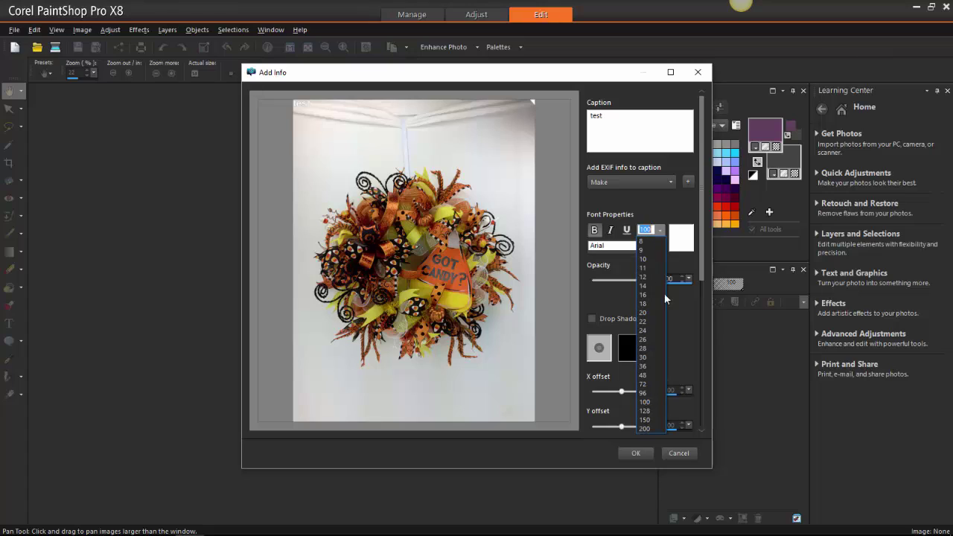
pyautogui.click(636, 402)
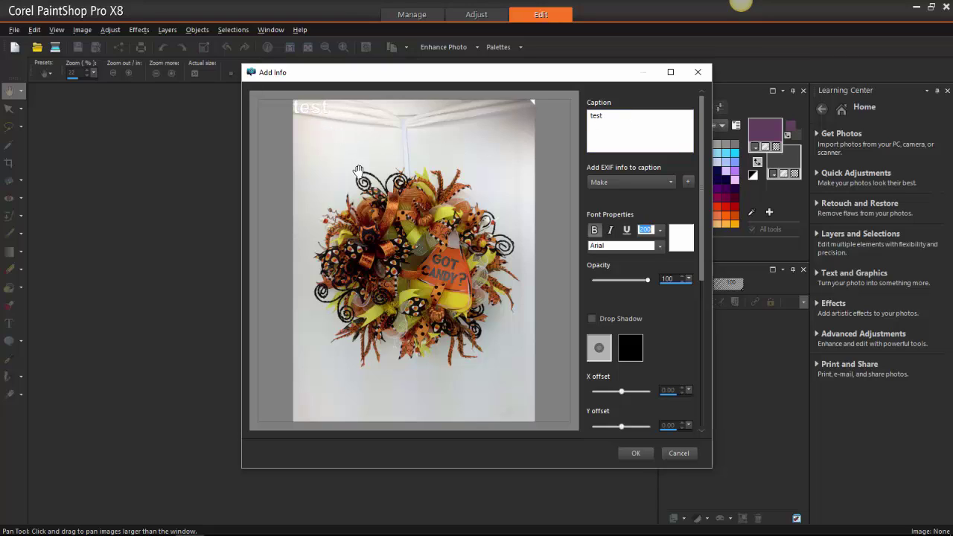
# Append the Original date and Make EXIF info to the caption.
pyautogui.click(671, 182)
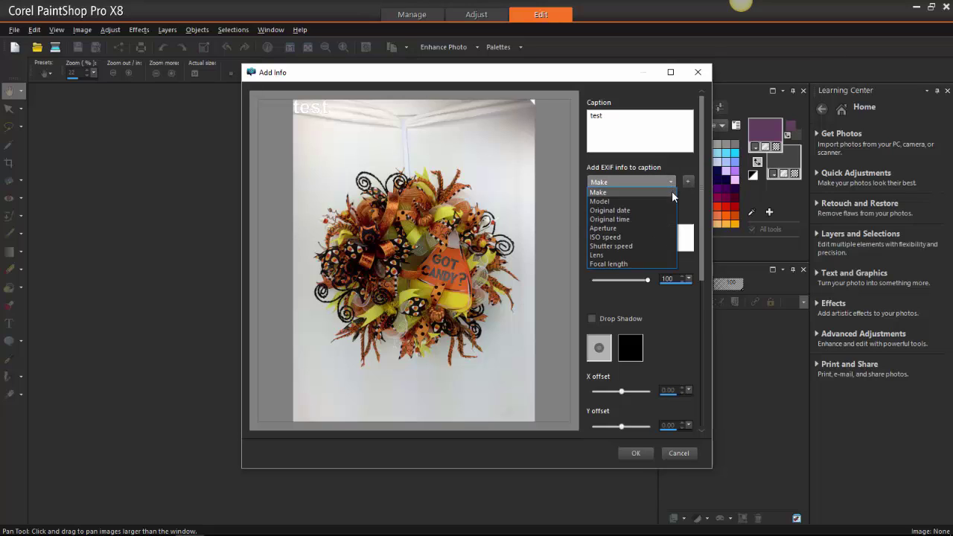
pyautogui.click(631, 210)
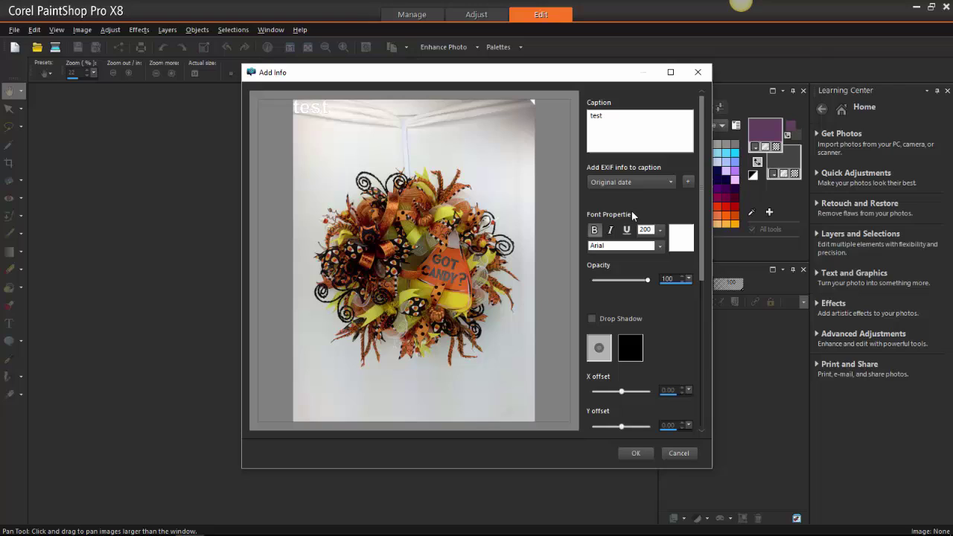
pyautogui.click(686, 182)
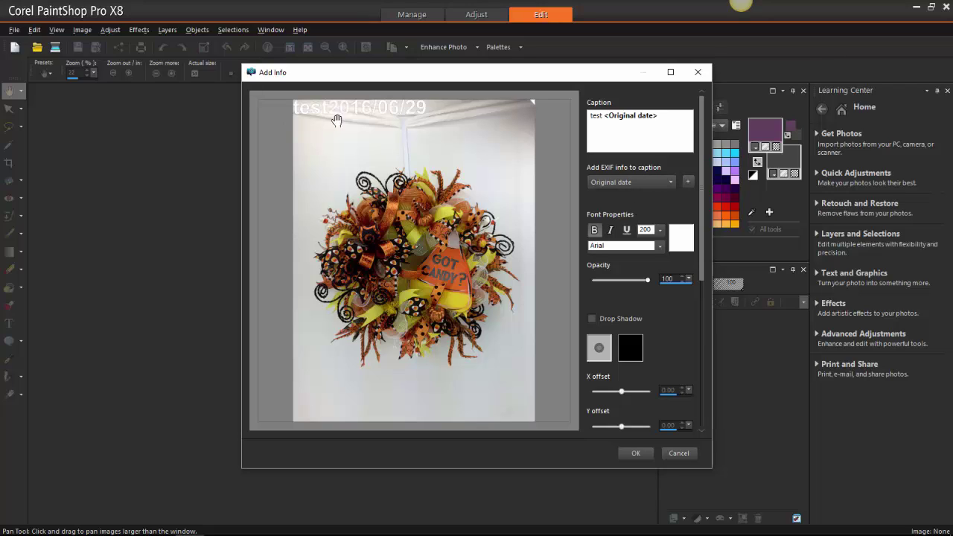
pyautogui.click(669, 181)
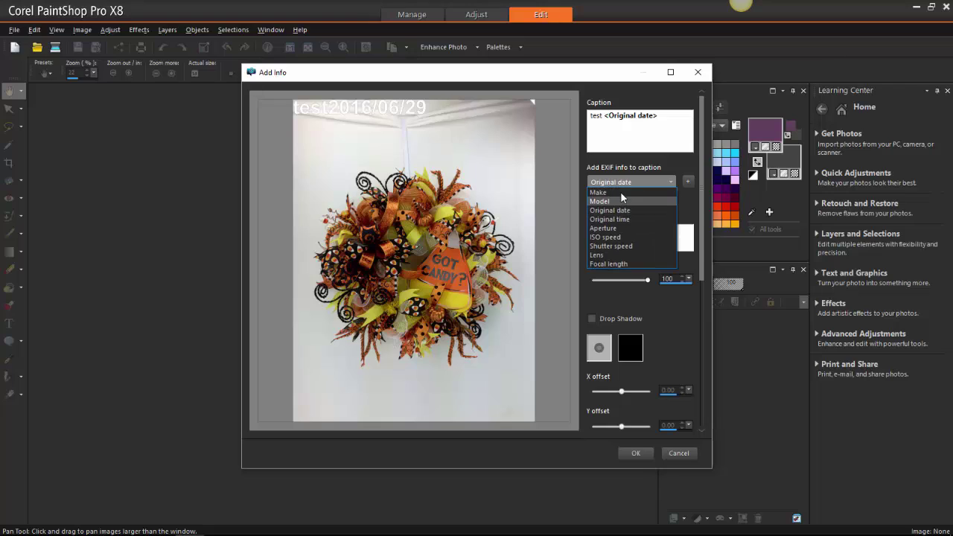
pyautogui.click(619, 191)
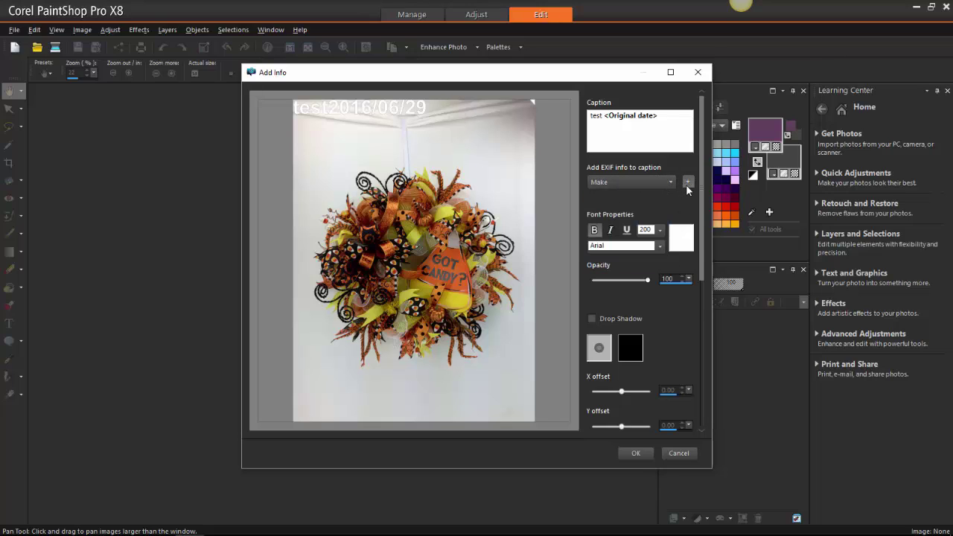
pyautogui.click(685, 183)
# Replace the whole caption with "Southern Charm Wreaths".
pyautogui.moveTo(633, 134); pyautogui.dragTo(595, 116)
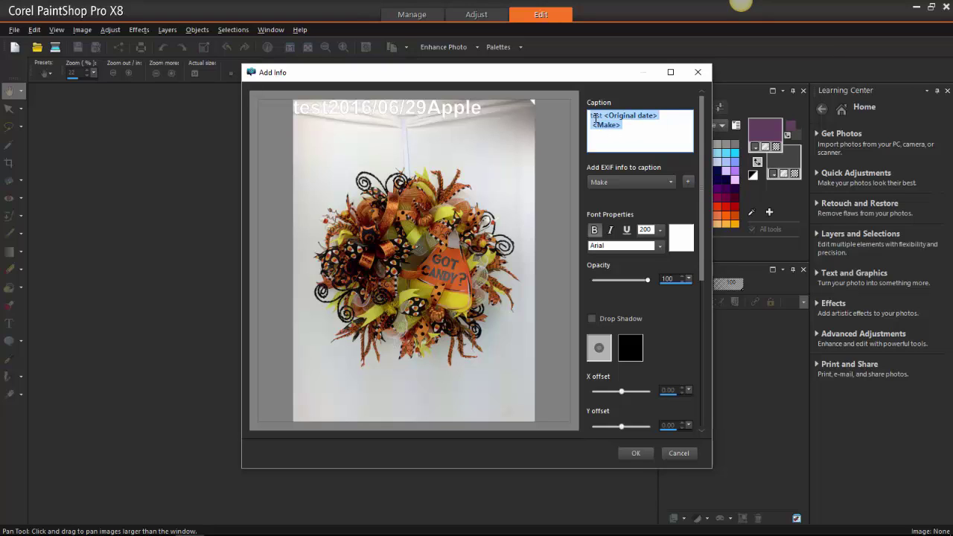
pyautogui.write('Southern')
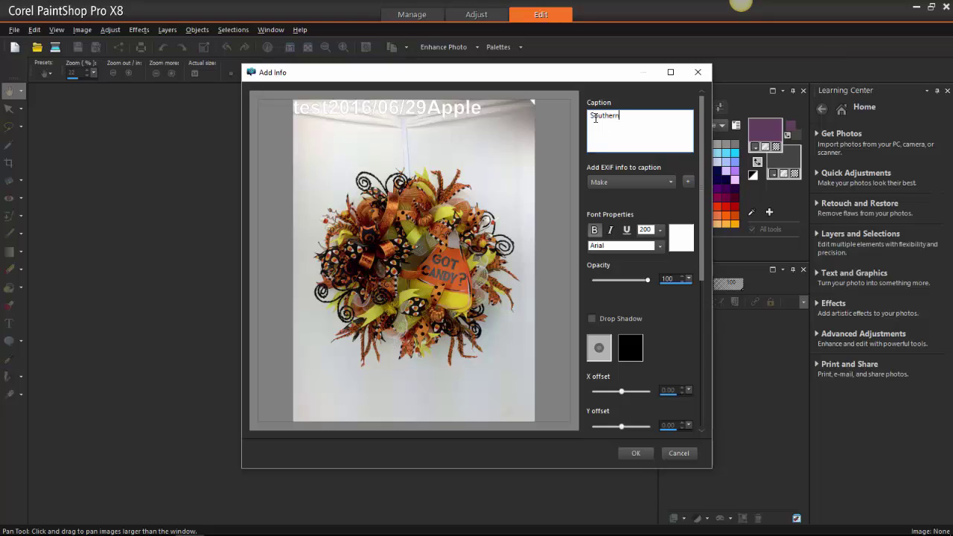
pyautogui.write(' Charm ')
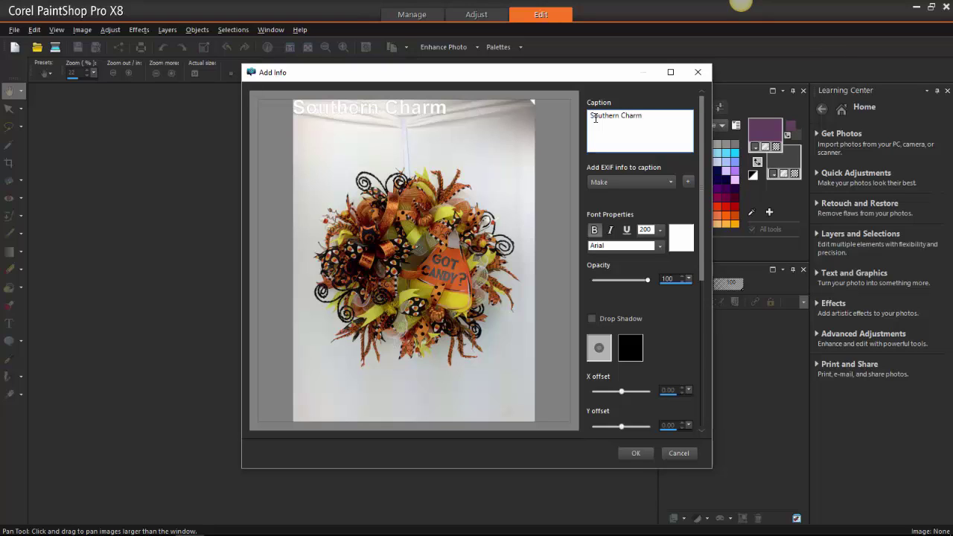
pyautogui.write('Wreaths')
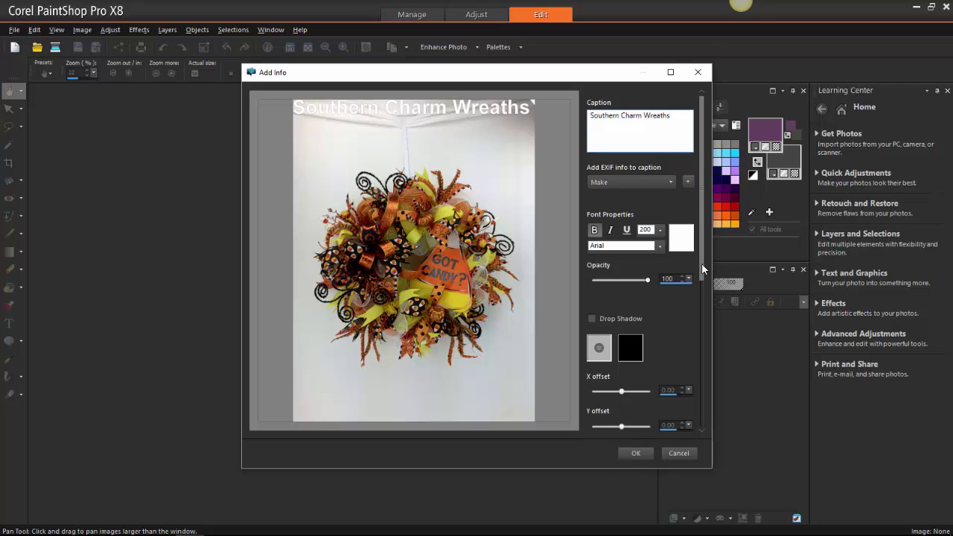
# Position the caption in the middle of the photo and lower its text opacity to 36.
pyautogui.scroll(-3, 701, 263)
pyautogui.moveTo(704, 320); pyautogui.dragTo(713, 401)
pyautogui.click(640, 312)
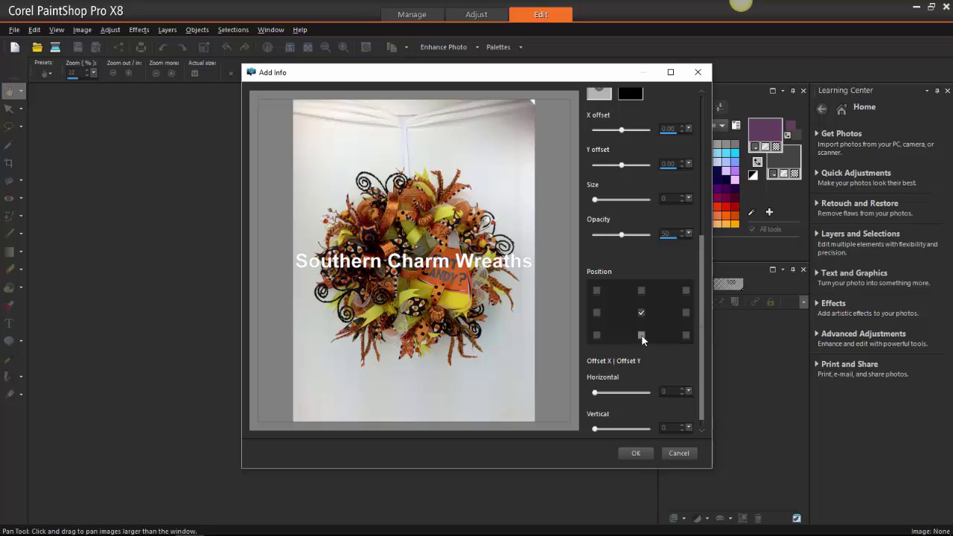
pyautogui.click(641, 335)
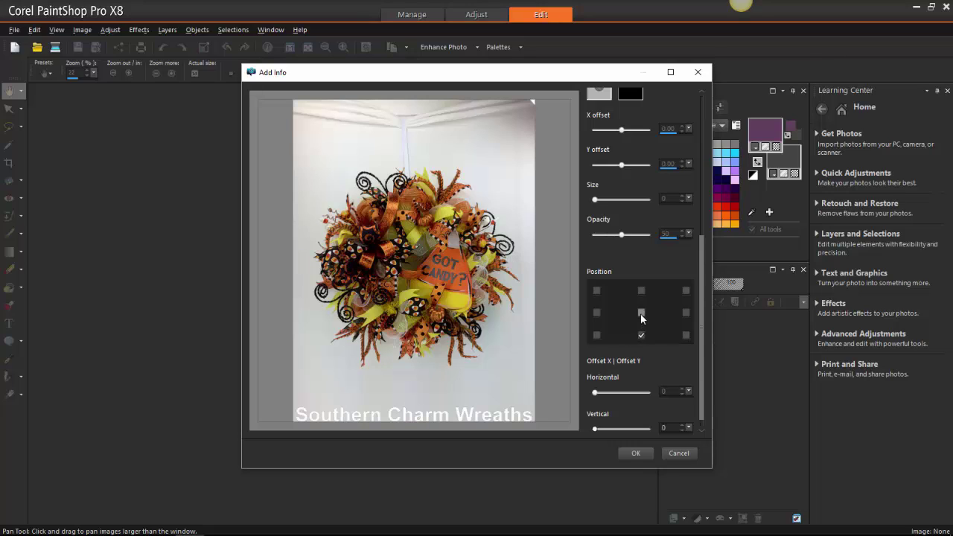
pyautogui.click(640, 314)
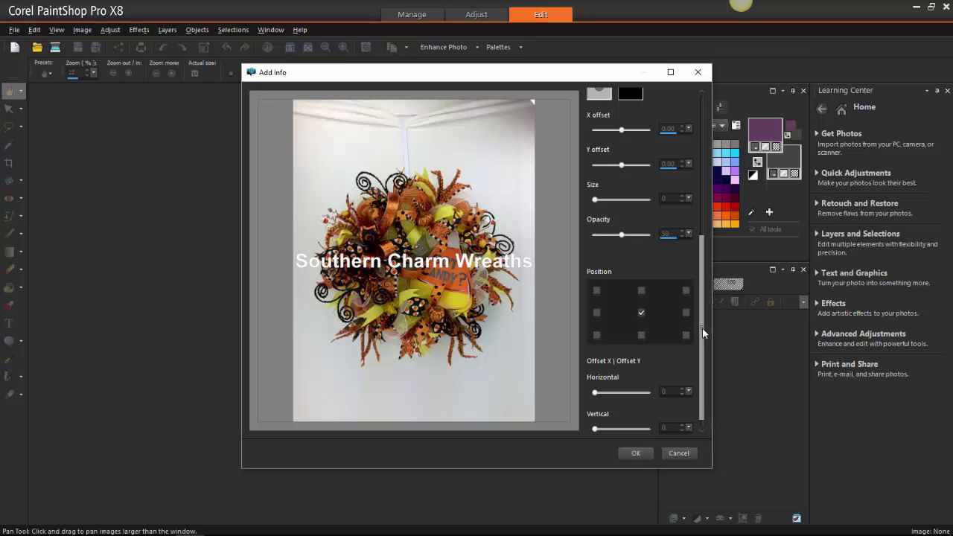
pyautogui.moveTo(702, 327); pyautogui.dragTo(704, 188)
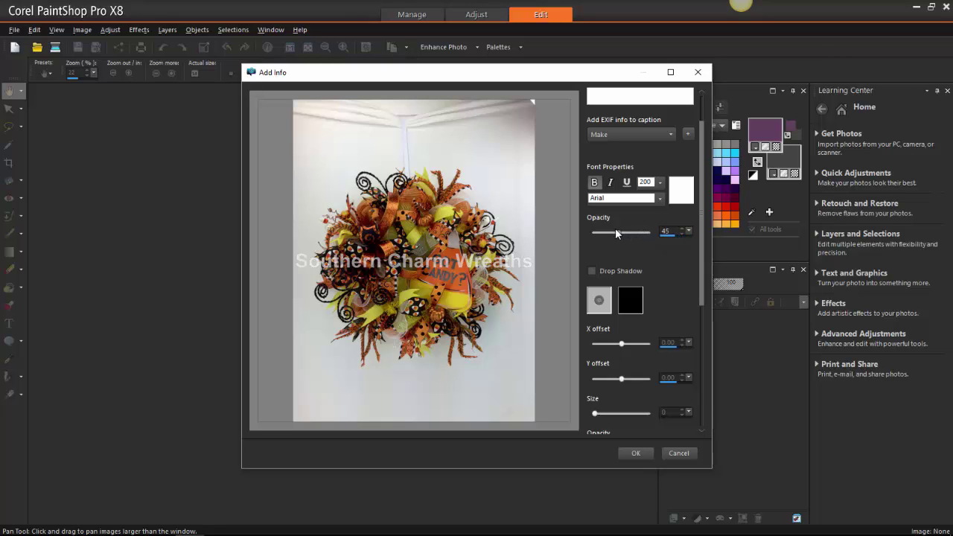
pyautogui.moveTo(615, 233); pyautogui.dragTo(614, 234)
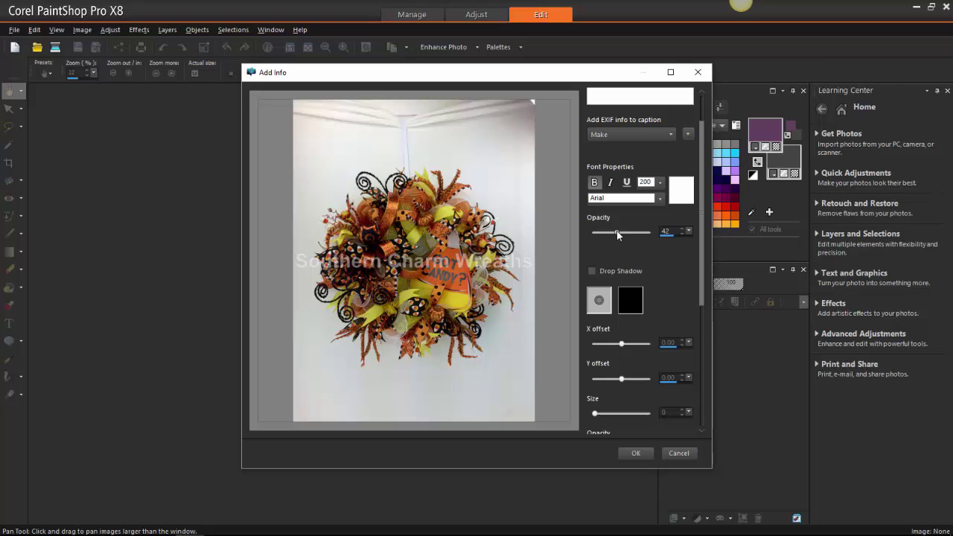
pyautogui.moveTo(616, 234); pyautogui.dragTo(614, 233)
# Move the caption to the bottom-center position and set its vertical offset to 30.
pyautogui.scroll(-5, 688, 364)
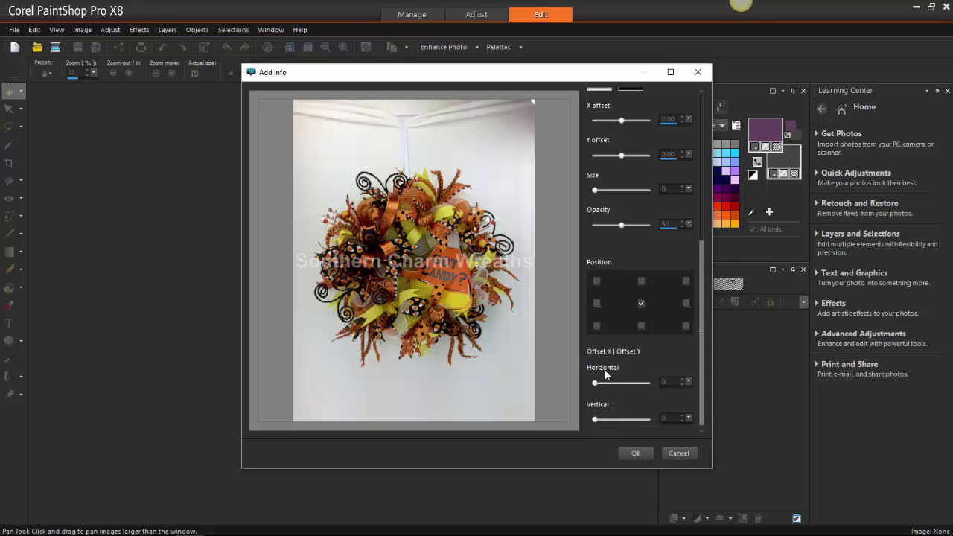
pyautogui.click(641, 327)
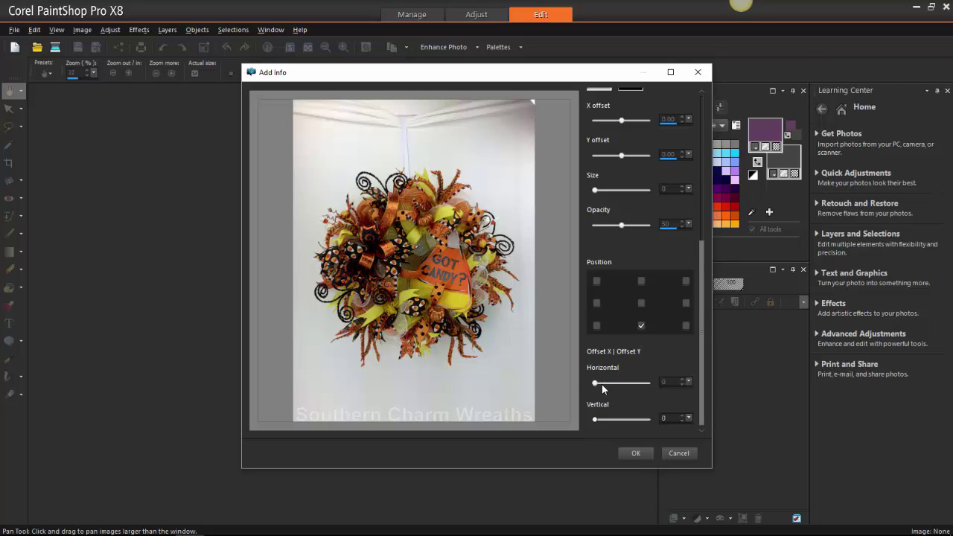
pyautogui.moveTo(610, 417); pyautogui.dragTo(620, 421)
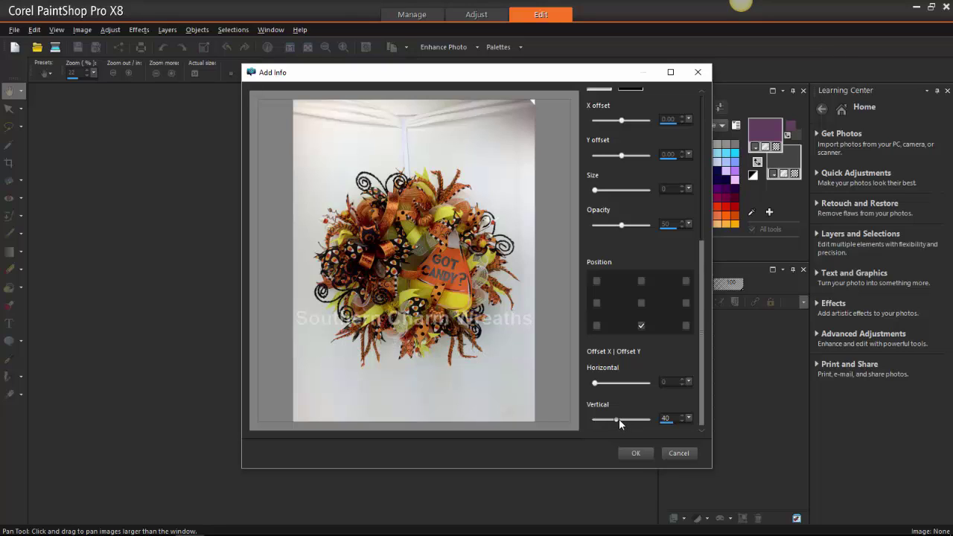
pyautogui.click(681, 418)
pyautogui.click(682, 418)
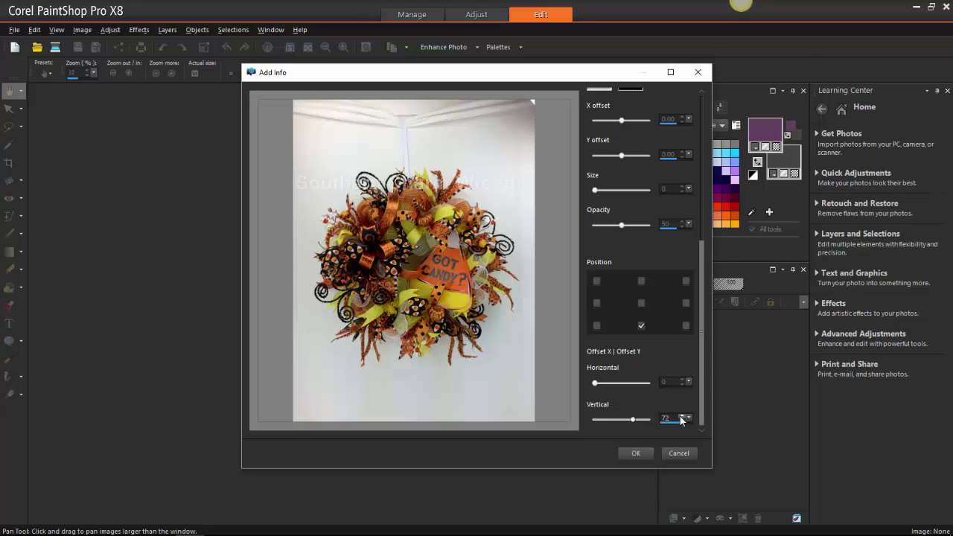
pyautogui.doubleClick(666, 418)
pyautogui.write('40')
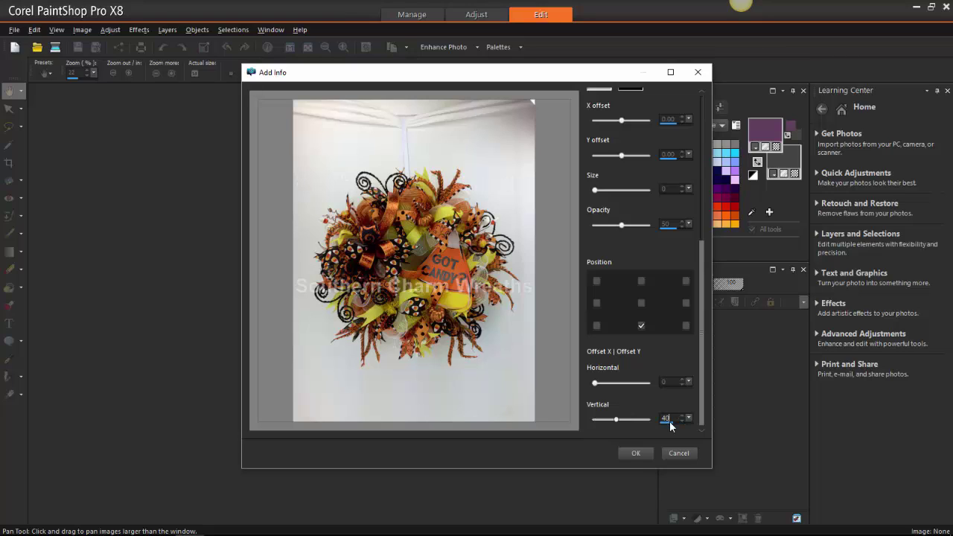
pyautogui.scroll(-1, 669, 421)
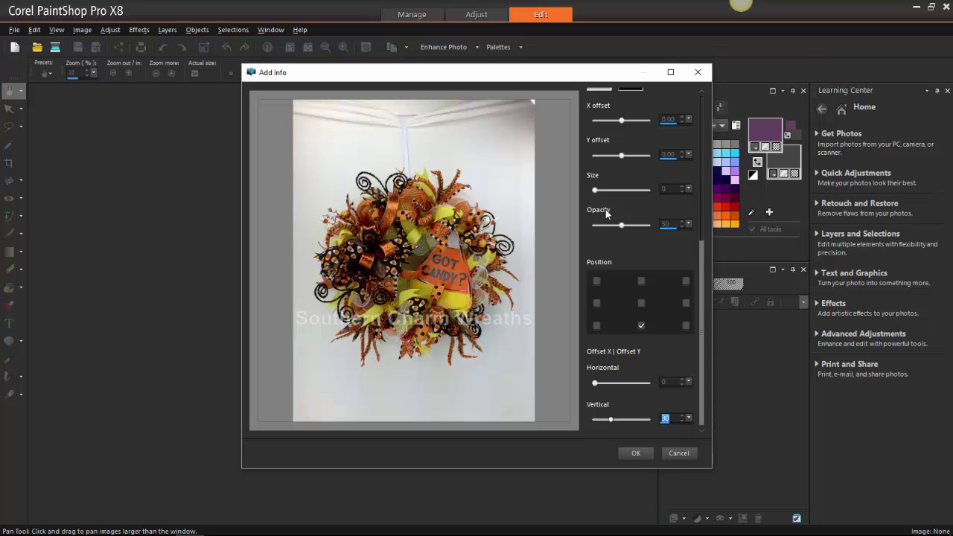
# Change the caption's font color to near-black #1c1c1c.
pyautogui.scroll(3, 605, 209)
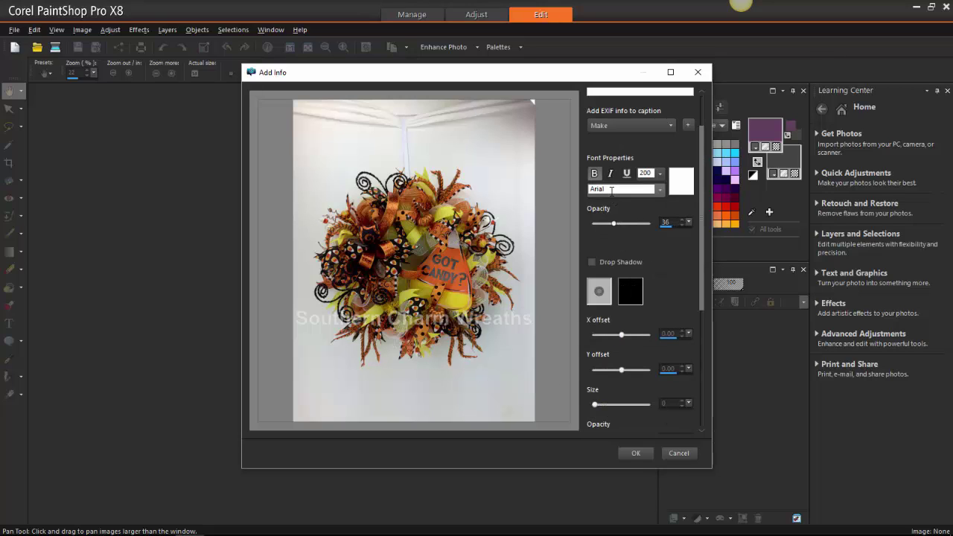
pyautogui.click(680, 181)
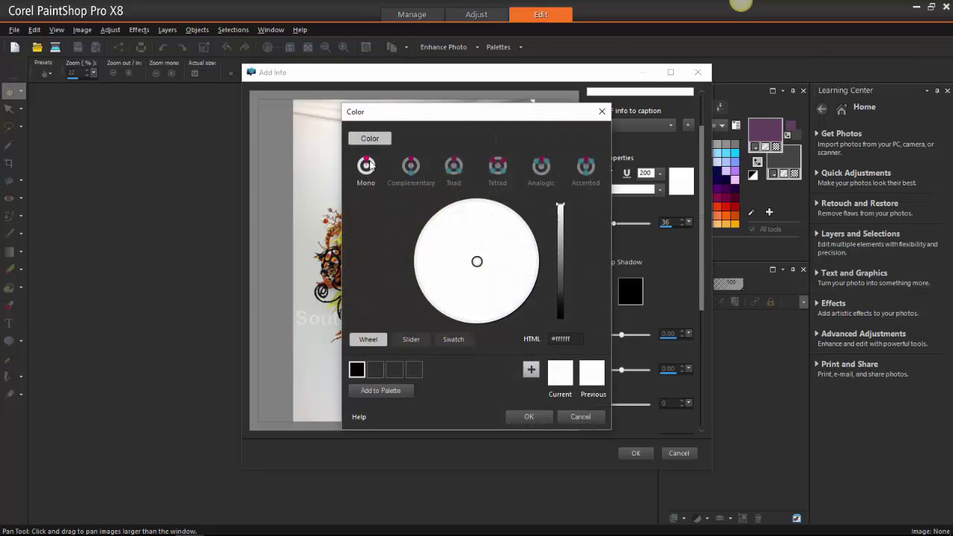
pyautogui.click(563, 308)
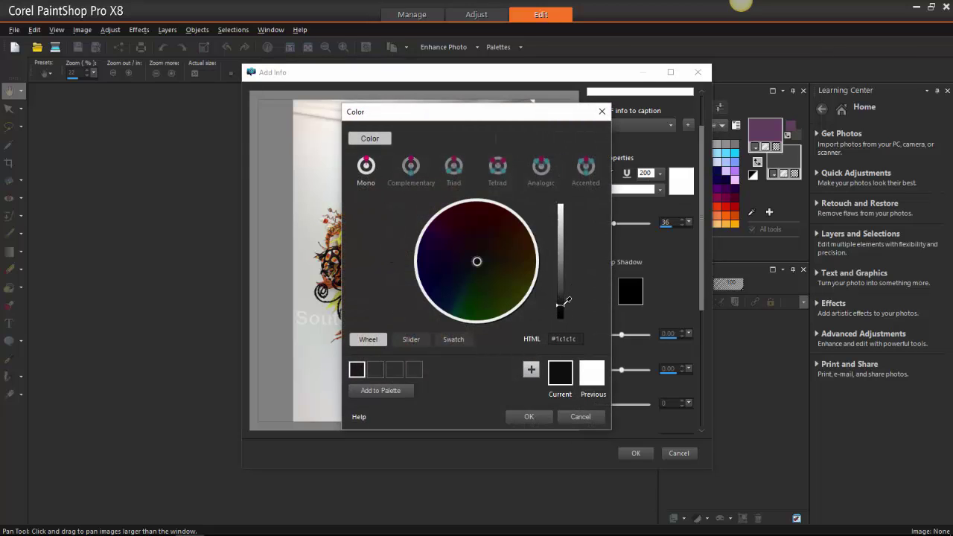
pyautogui.click(529, 416)
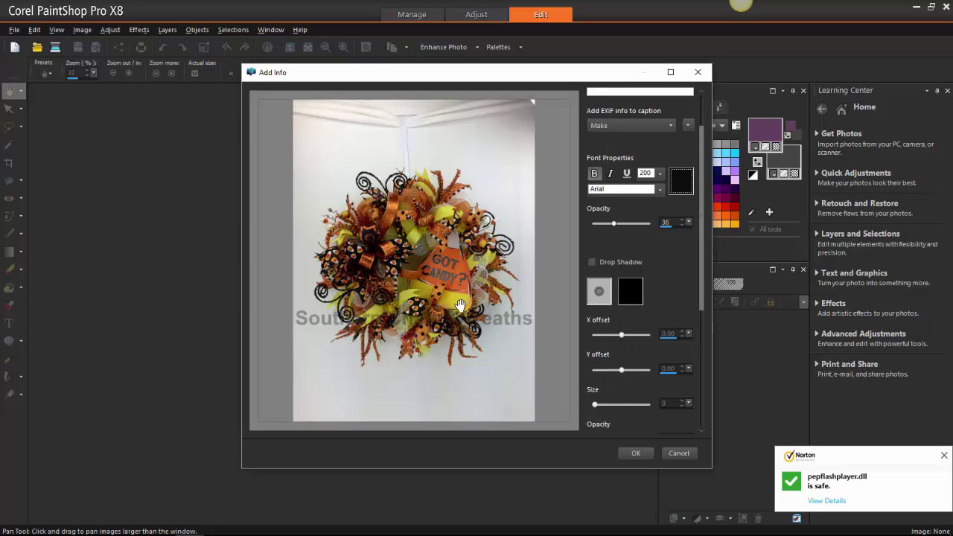
# Discard the caption settings and remove the Add Info action from the batch.
pyautogui.click(686, 455)
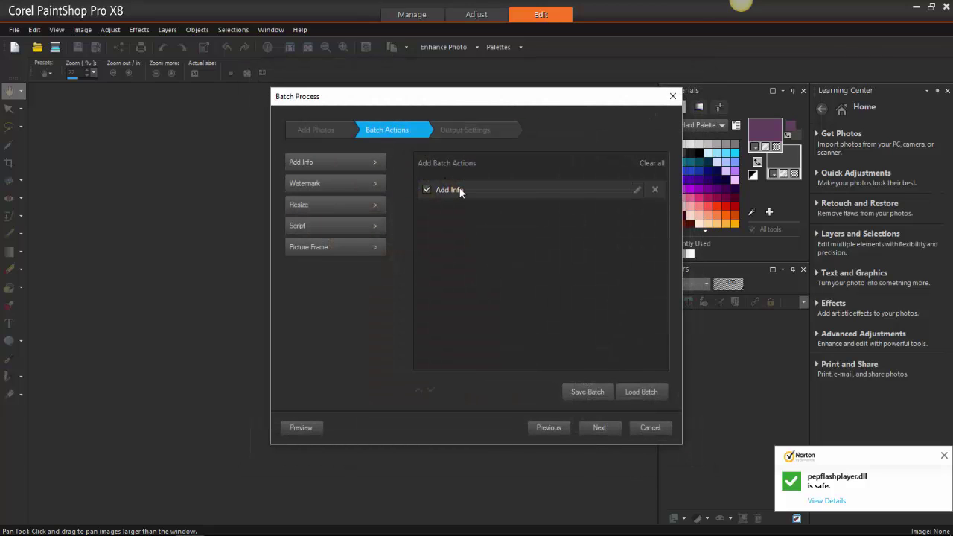
pyautogui.click(656, 190)
# Add a Watermark action to the batch, try the Tile and Center placements, and place the logo in the Lower-Right corner.
pyautogui.click(315, 184)
pyautogui.click(637, 189)
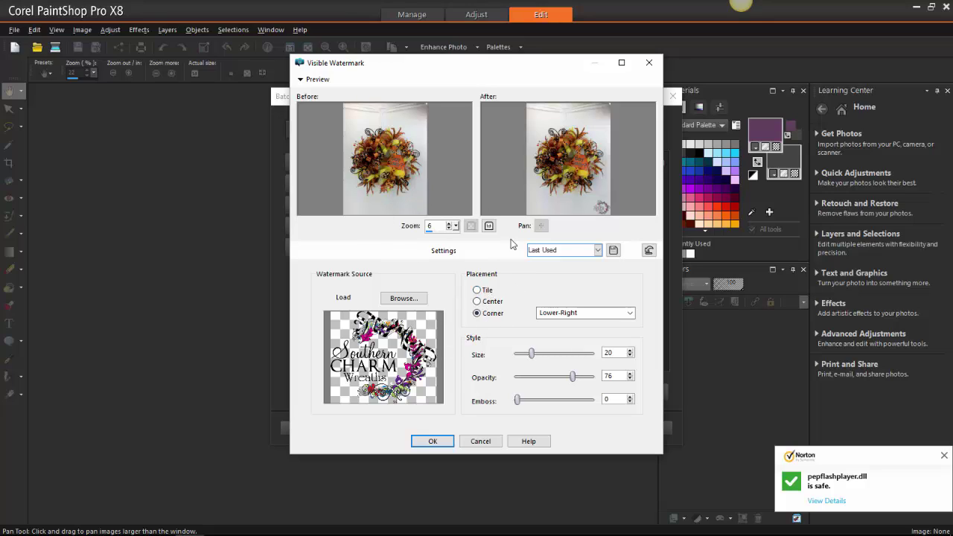
pyautogui.click(484, 292)
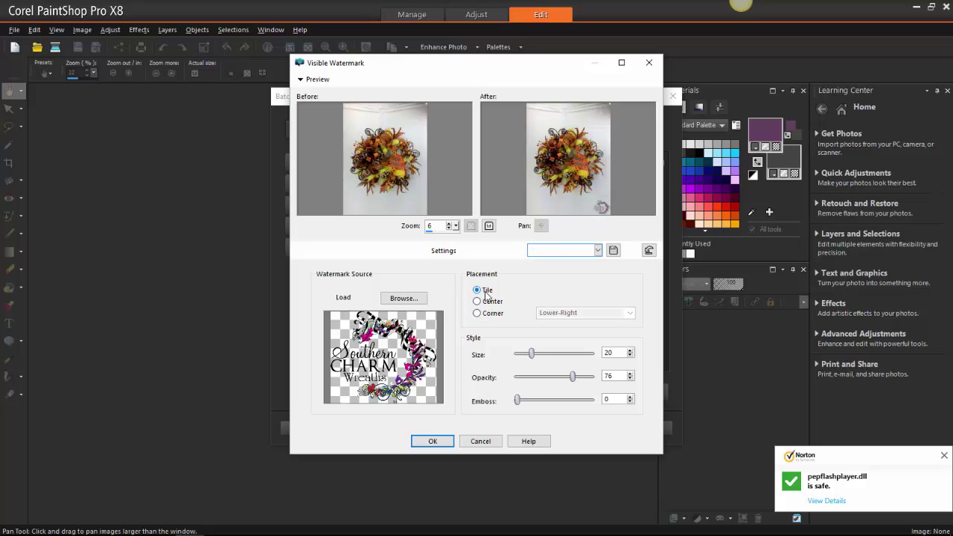
pyautogui.click(484, 301)
pyautogui.click(486, 314)
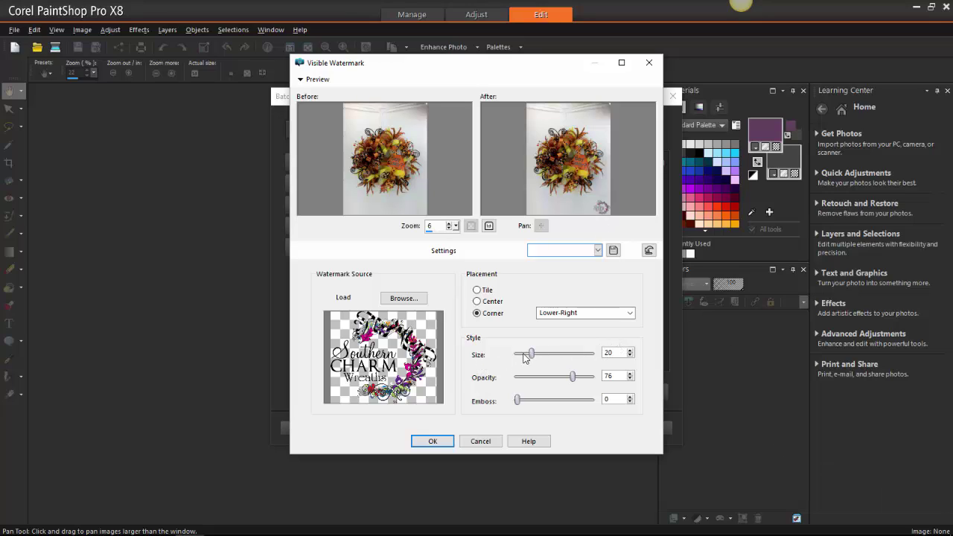
# Try a logo watermark size of 41, set it back to 20, and accept the Visible Watermark settings.
pyautogui.moveTo(541, 355); pyautogui.dragTo(550, 355)
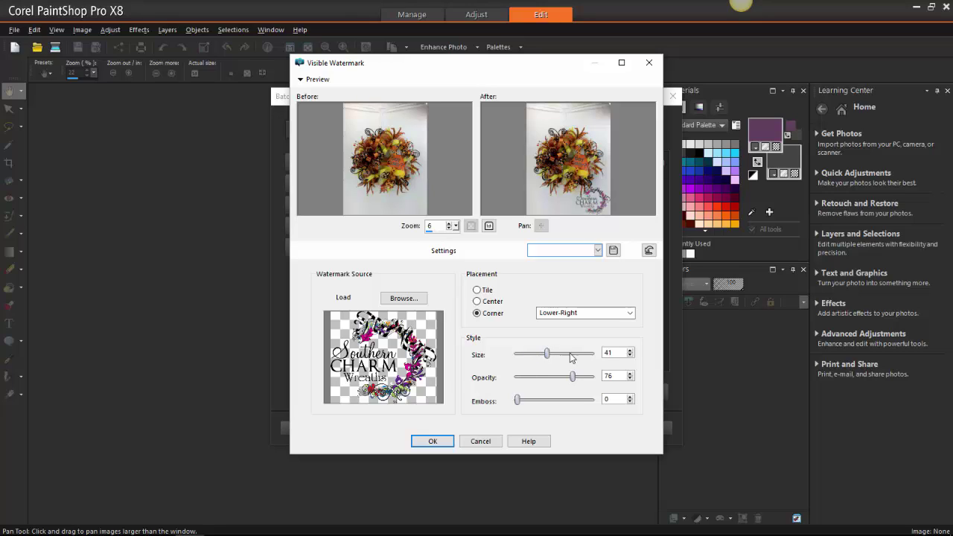
pyautogui.write('20')
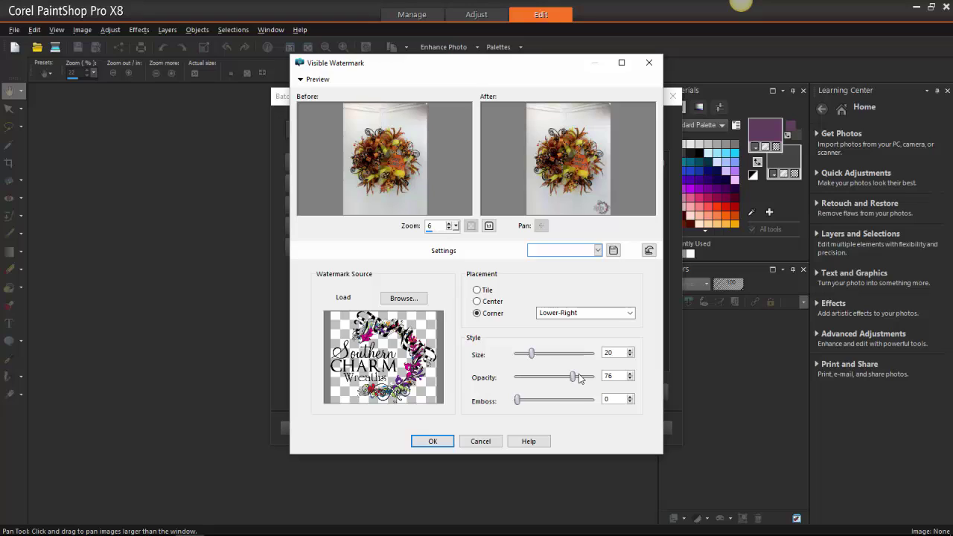
pyautogui.moveTo(571, 376)
pyautogui.mouseDown()
pyautogui.moveTo(518, 386)
pyautogui.moveTo(593, 380)
pyautogui.moveTo(574, 378)
pyautogui.mouseUp()
pyautogui.click(436, 446)
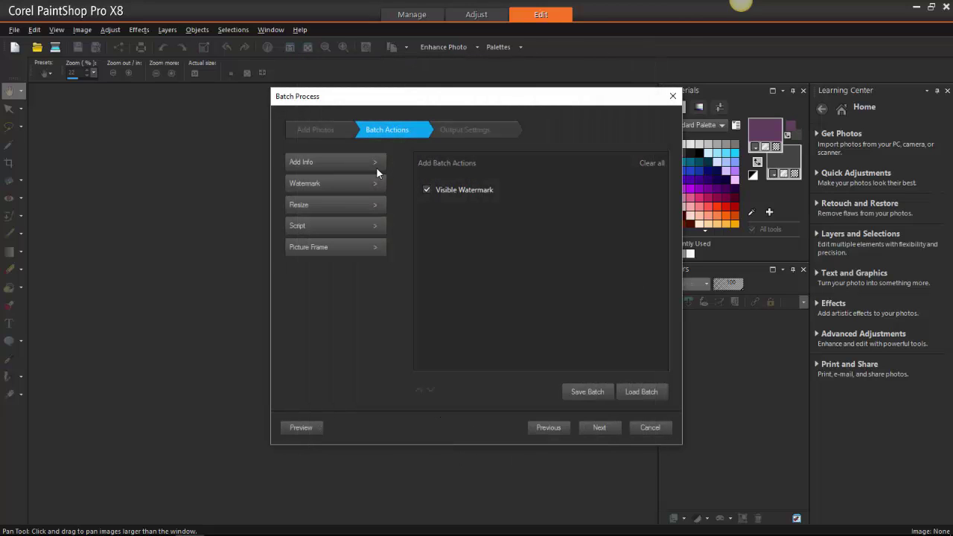
# Add a Resize action by pixels with a width of 1000 and a height of 1333.
pyautogui.click(376, 204)
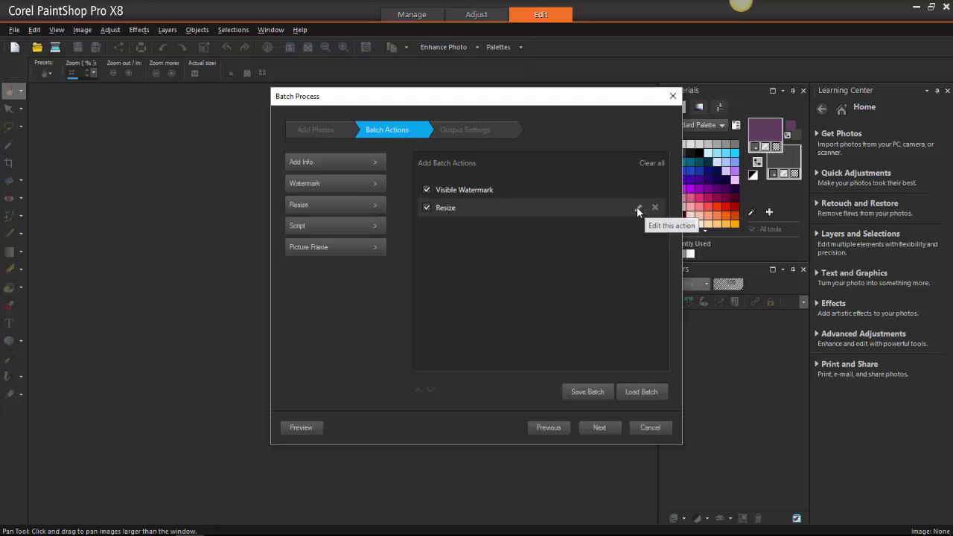
pyautogui.click(636, 207)
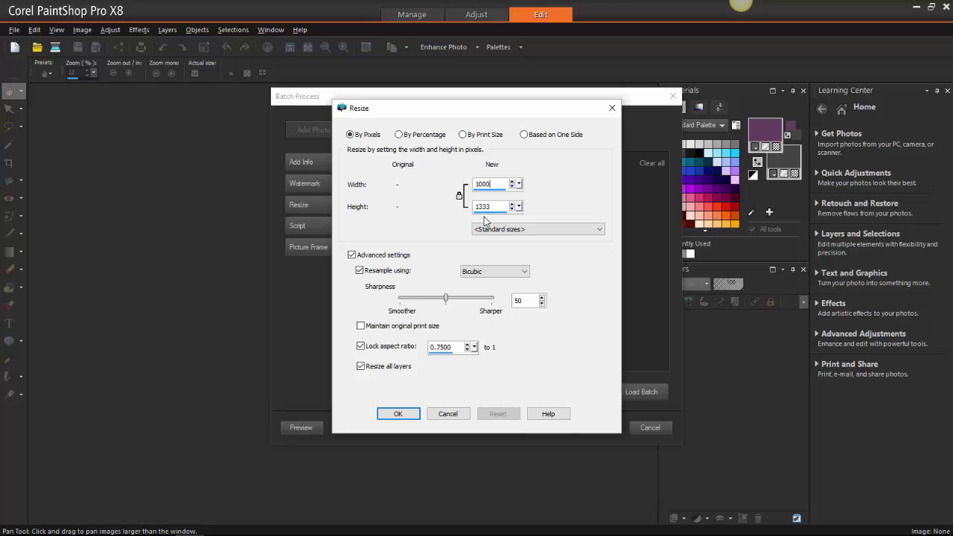
pyautogui.click(397, 414)
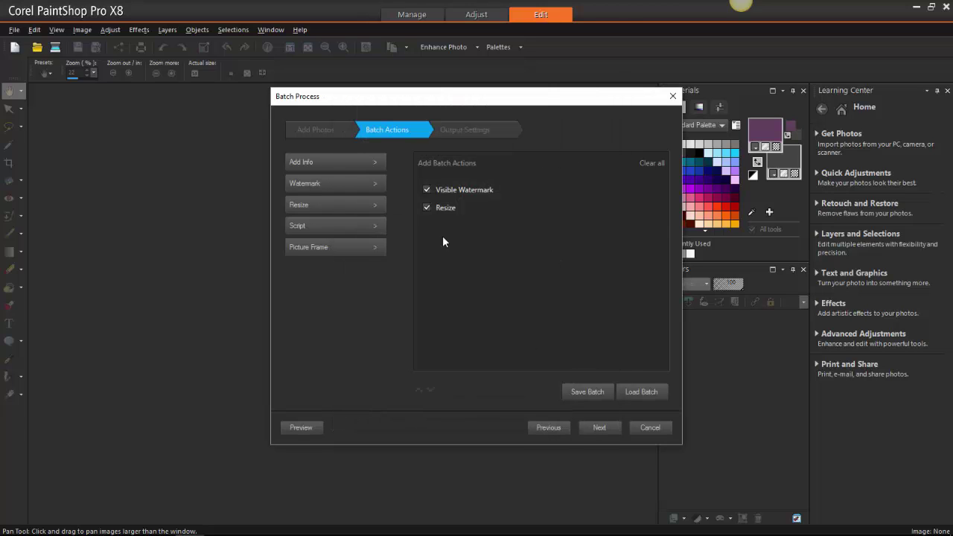
# Add the Brighten-Contrast 20 script to the batch actions.
pyautogui.click(374, 224)
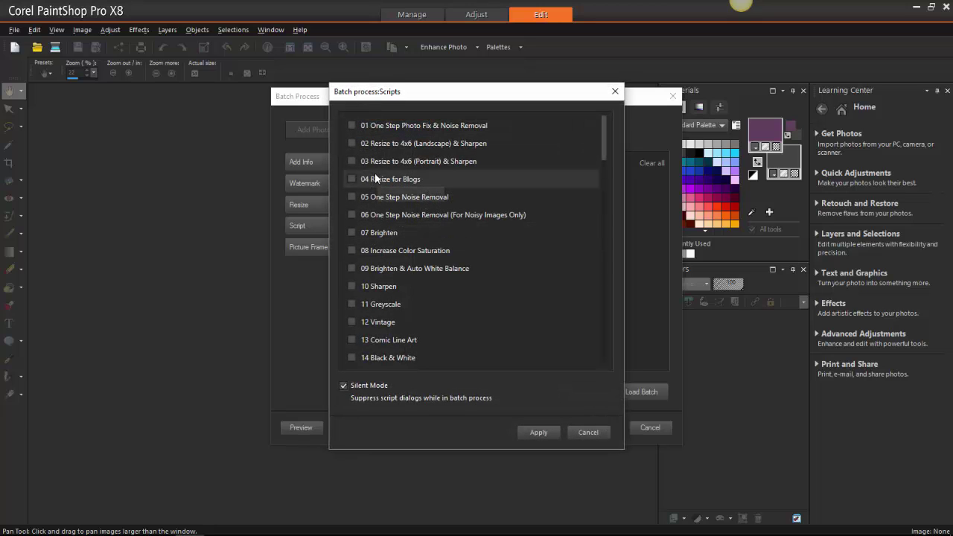
pyautogui.scroll(-4, 419, 234)
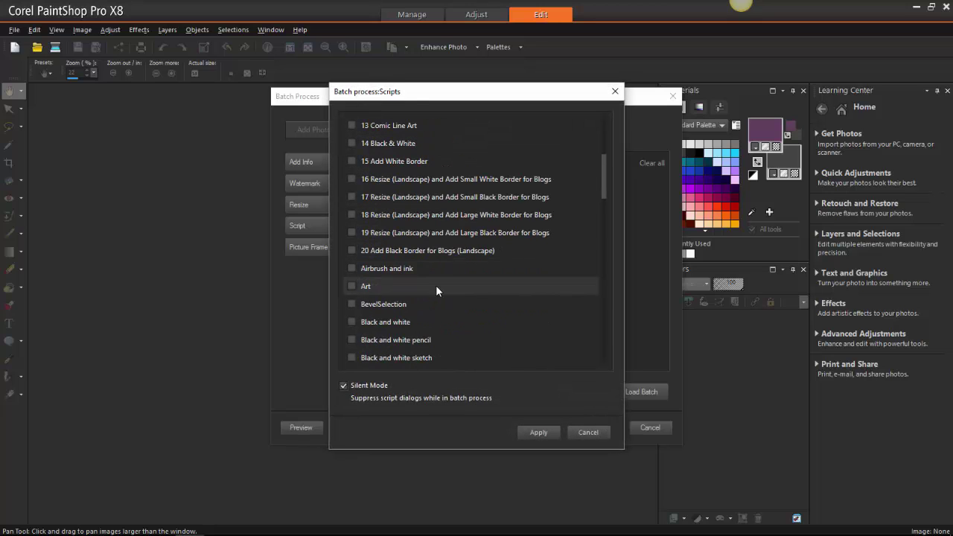
pyautogui.scroll(-3, 437, 290)
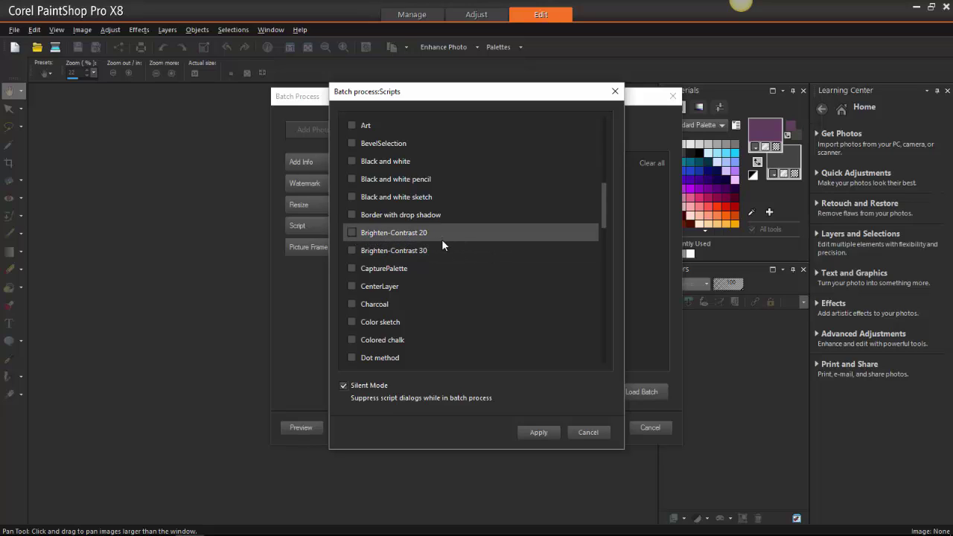
pyautogui.click(350, 233)
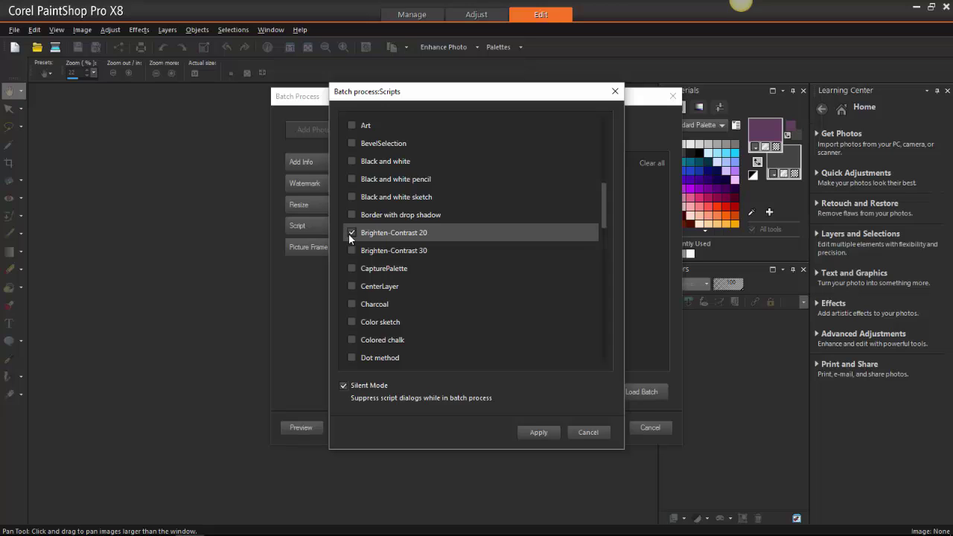
pyautogui.click(534, 431)
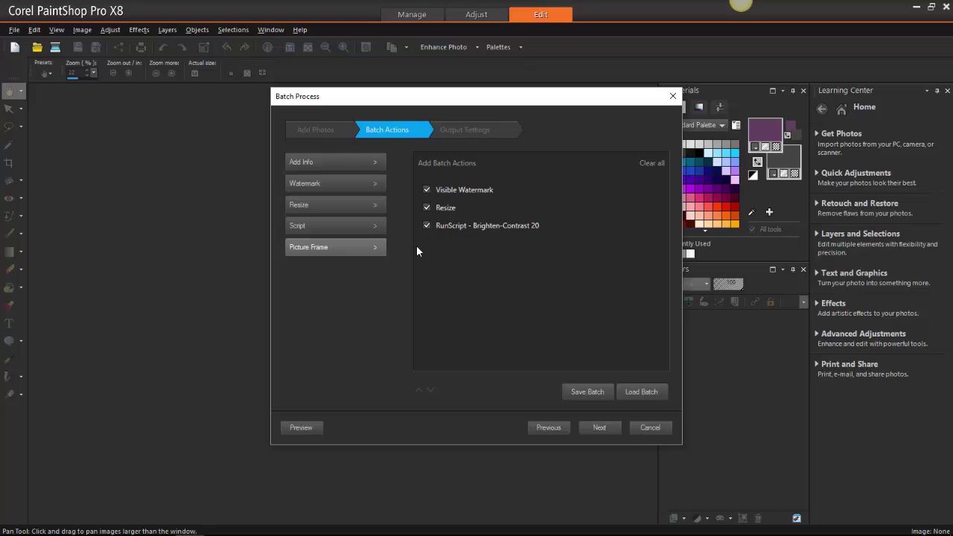
# Try a Picture Frame action with the transparent frame style, discard its settings, and remove the action from the batch.
pyautogui.click(376, 248)
pyautogui.click(636, 245)
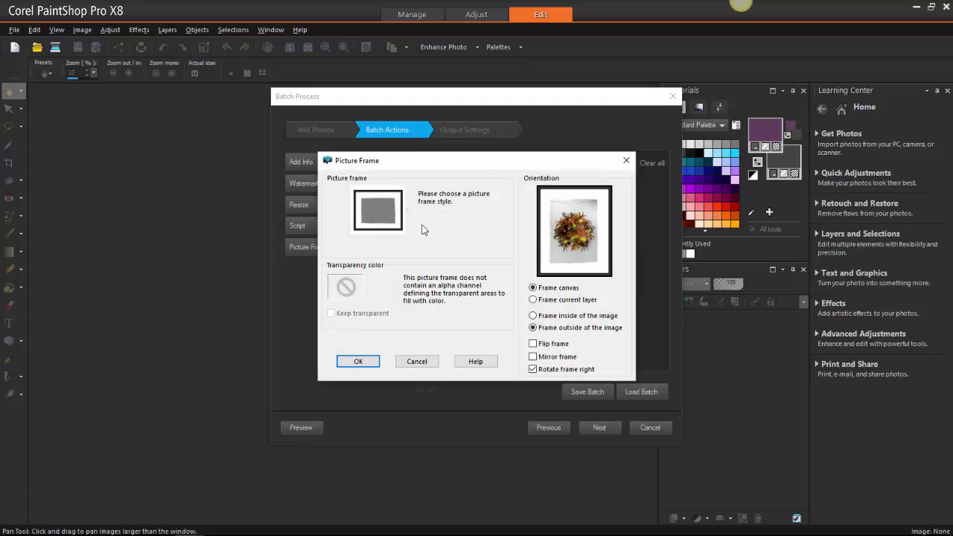
pyautogui.click(402, 223)
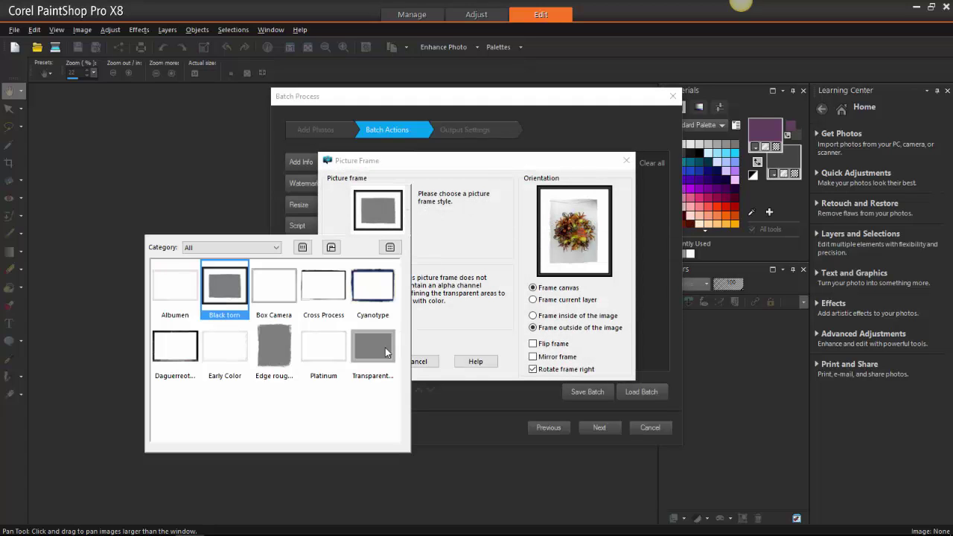
pyautogui.click(223, 350)
pyautogui.click(372, 335)
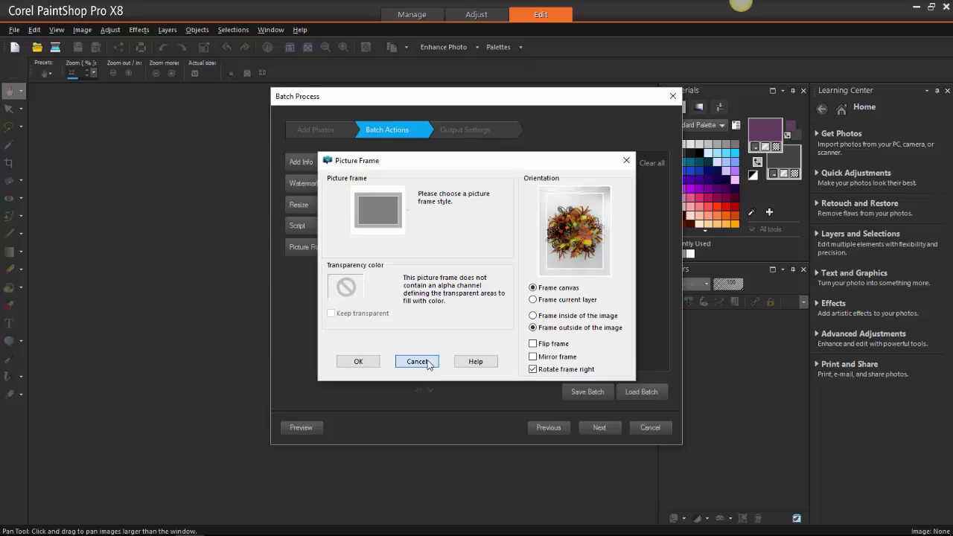
pyautogui.click(428, 364)
pyautogui.click(653, 244)
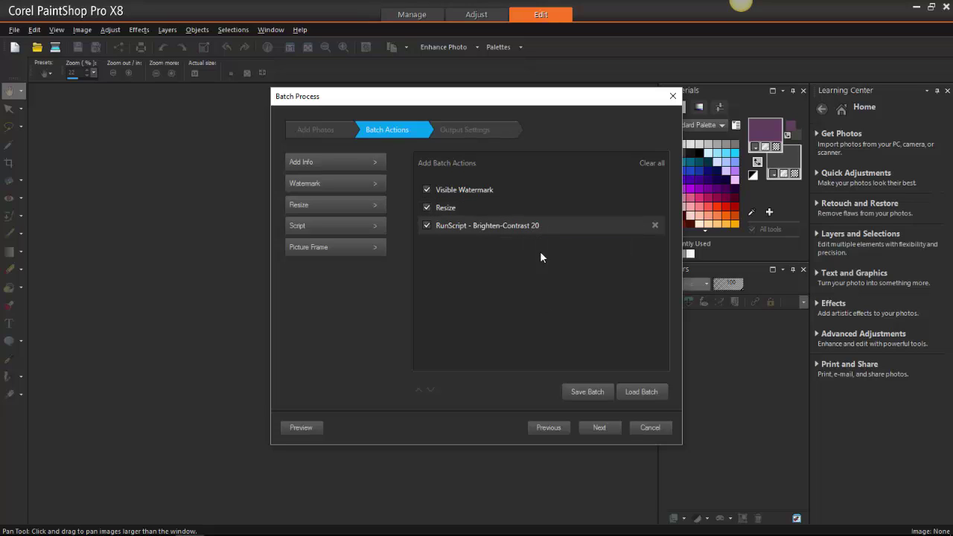
# In the output settings, set the destination to a new folder named test inside the 01 Halloween Candy Corn DM062916-2 folder.
pyautogui.click(612, 427)
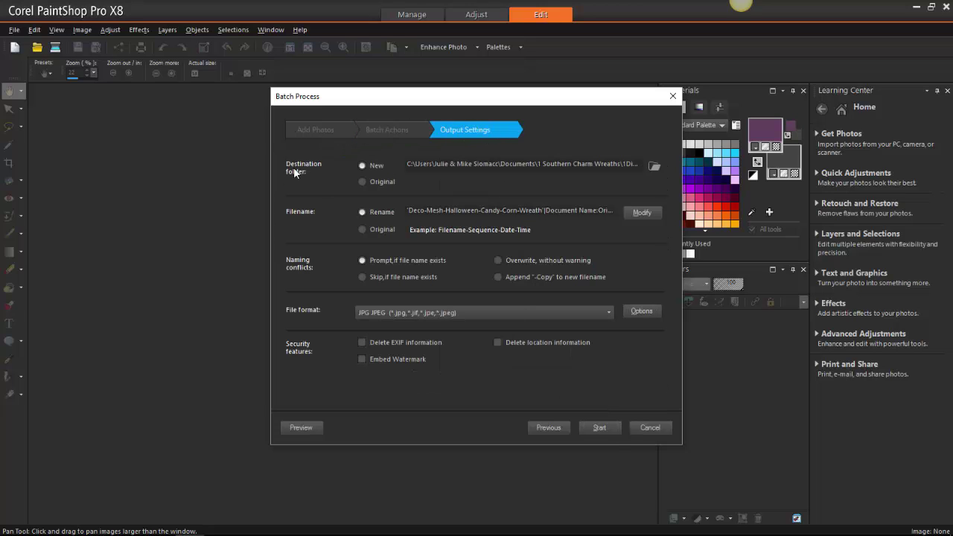
pyautogui.click(650, 169)
pyautogui.click(570, 203)
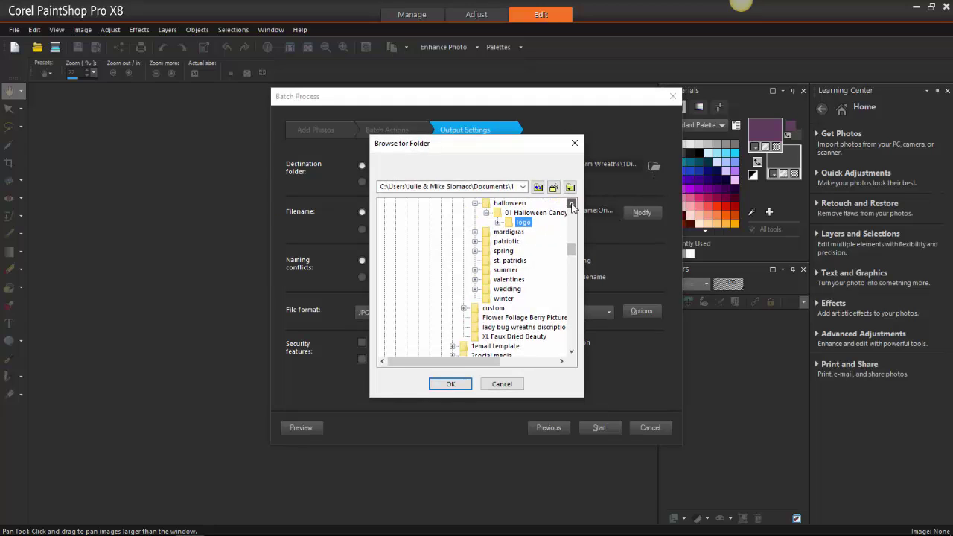
pyautogui.click(570, 205)
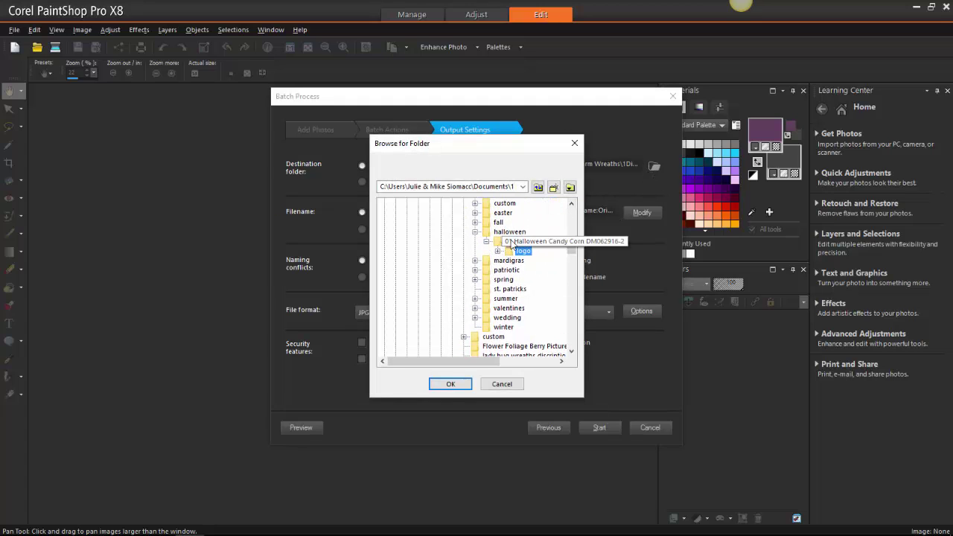
pyautogui.click(551, 243)
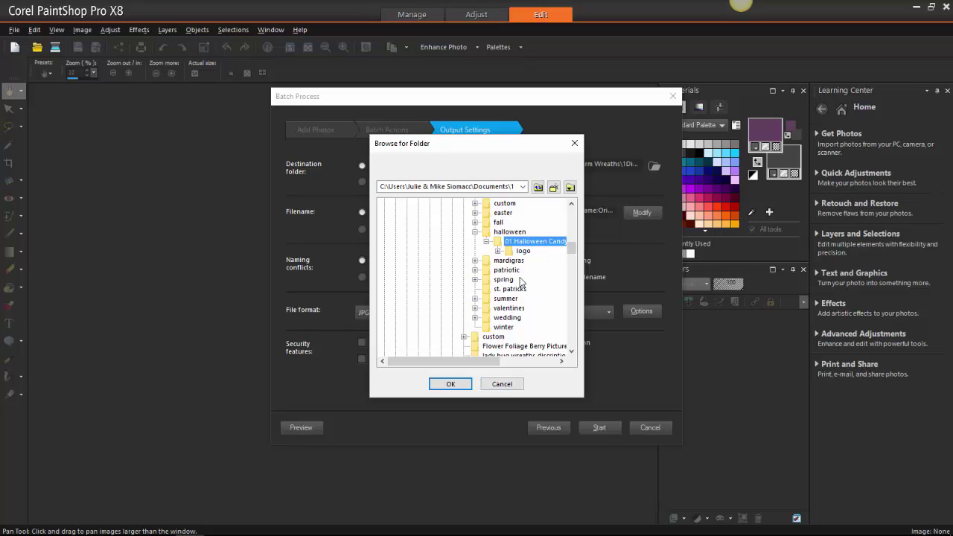
pyautogui.click(553, 188)
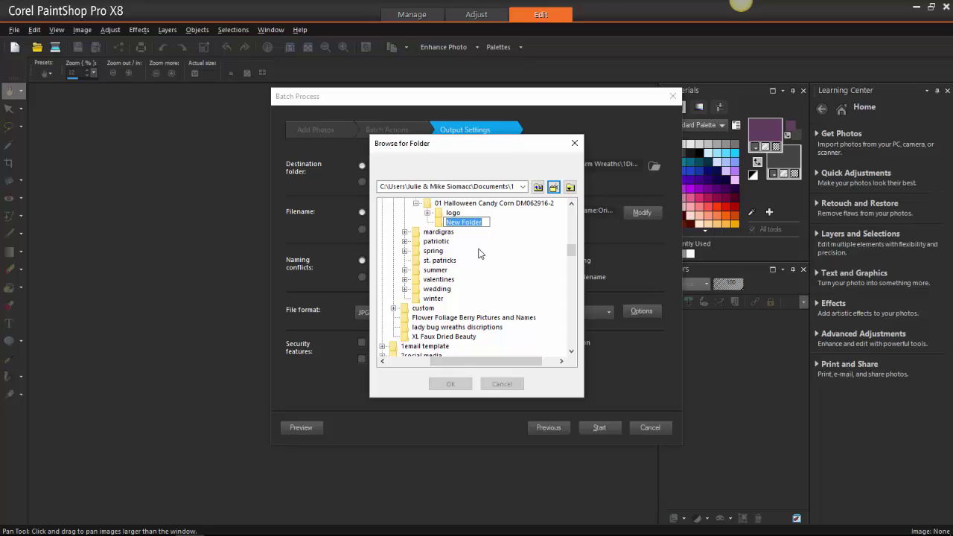
pyautogui.write('test')
pyautogui.press('Return')
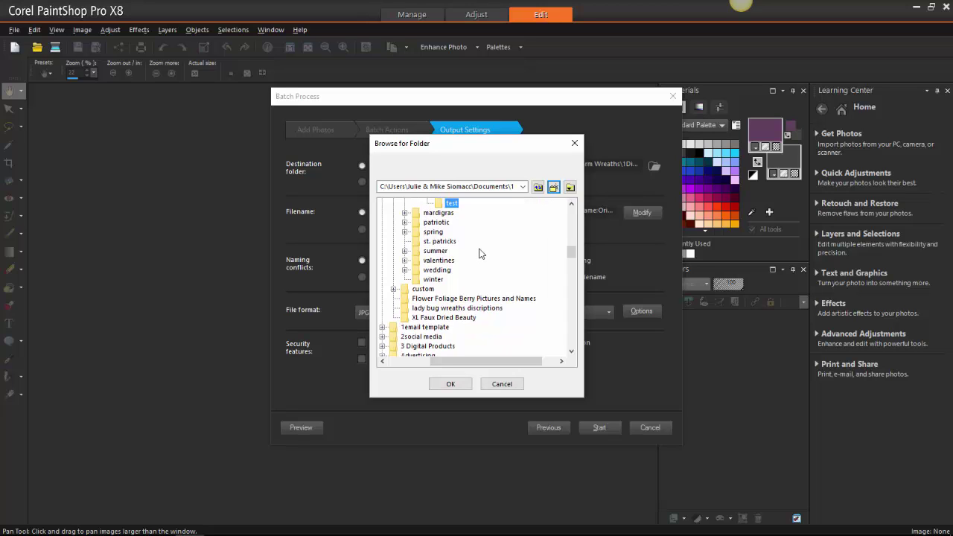
pyautogui.click(450, 383)
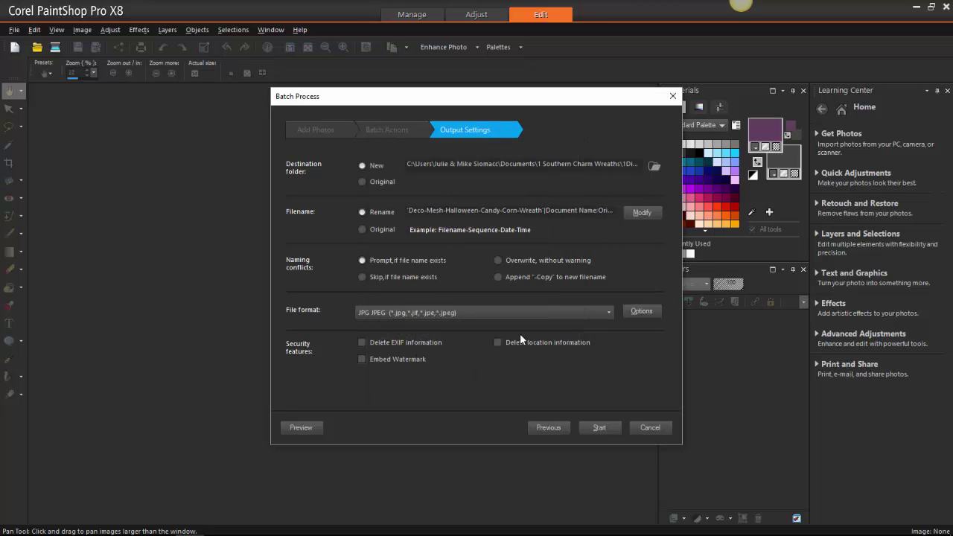
# Open the filename format settings, try including the Date in the file names, and remove it again.
pyautogui.click(642, 212)
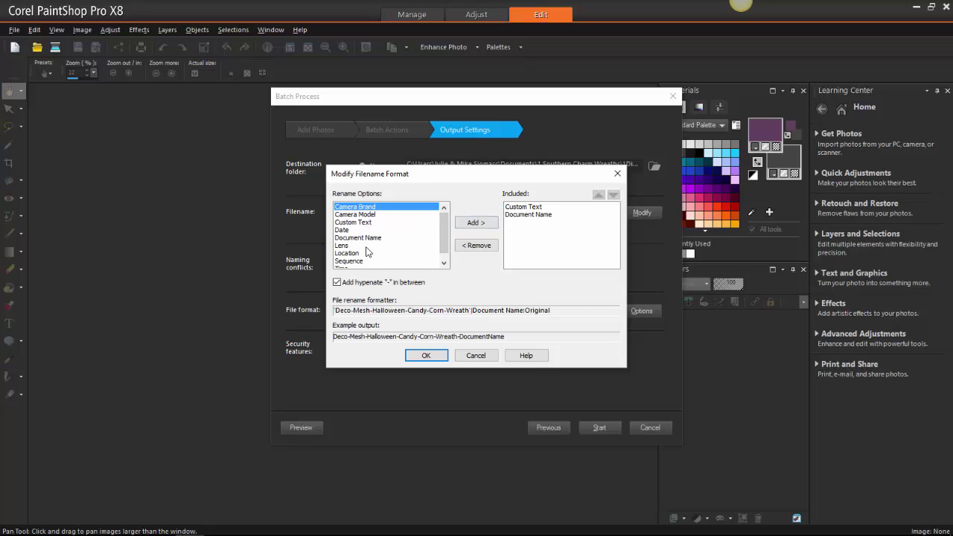
pyautogui.scroll(-1, 366, 251)
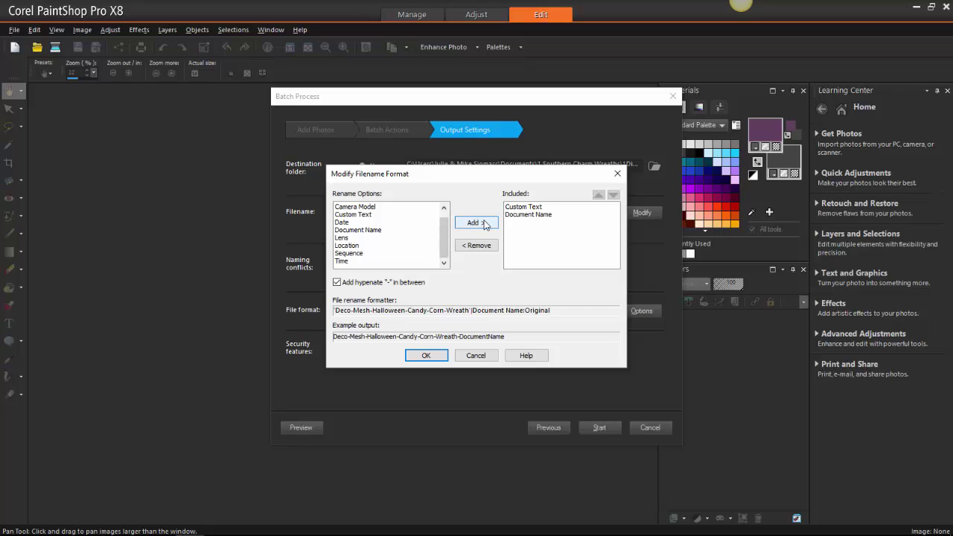
pyautogui.click(367, 223)
pyautogui.click(475, 223)
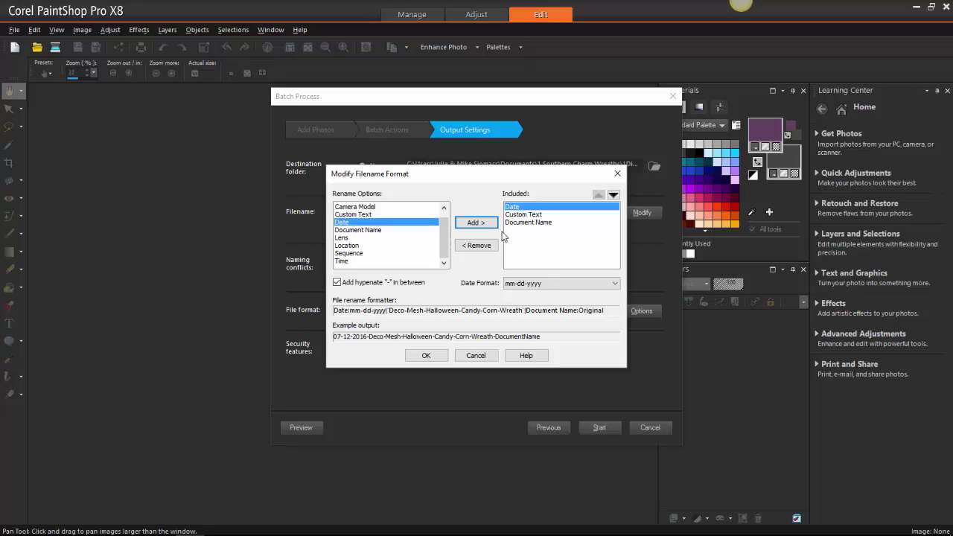
pyautogui.click(483, 247)
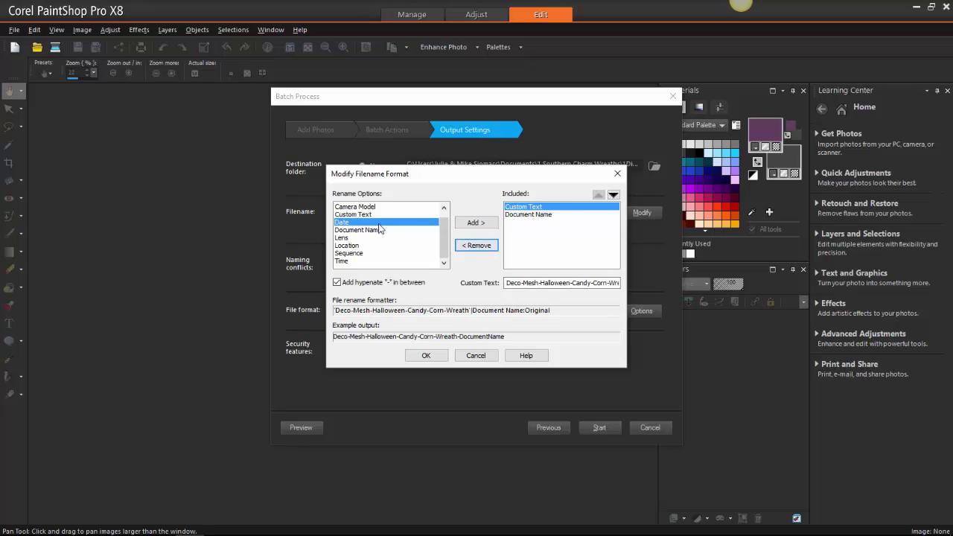
pyautogui.click(443, 207)
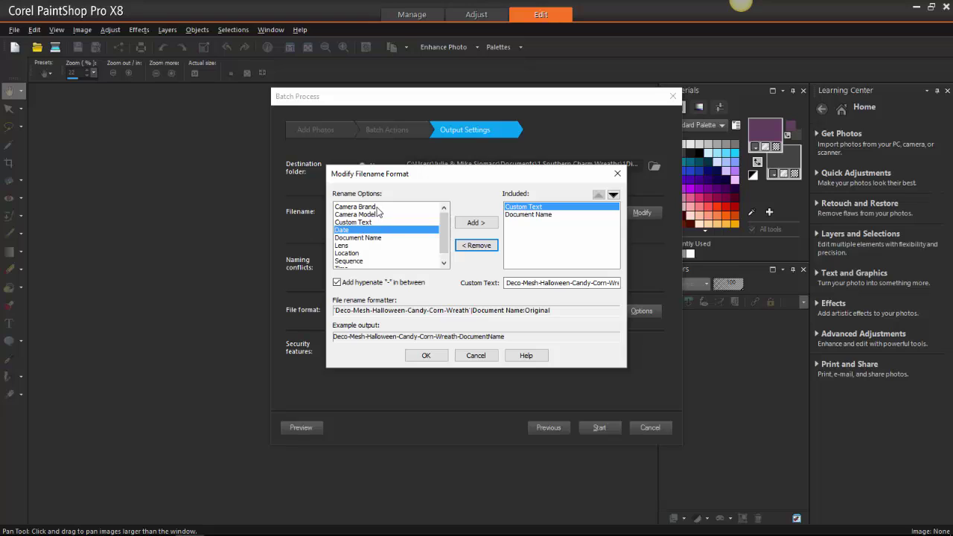
# Select the whole custom text of the filename format's Custom Text element to examine it.
pyautogui.click(517, 209)
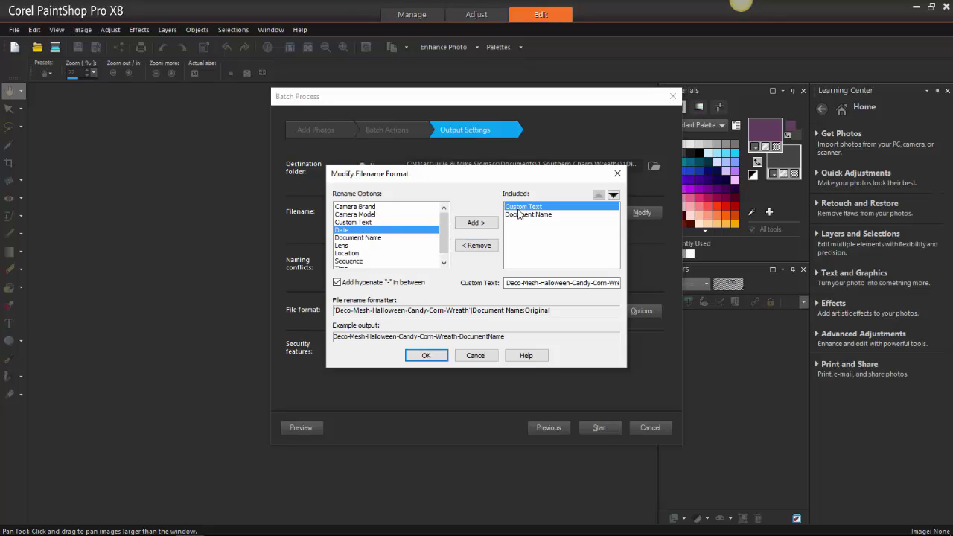
pyautogui.click(507, 282)
pyautogui.moveTo(517, 283); pyautogui.dragTo(626, 285)
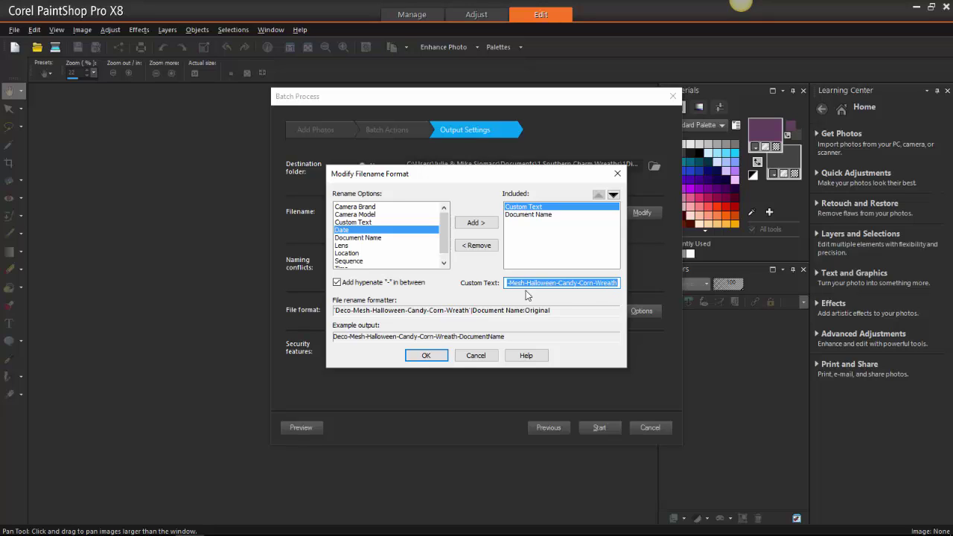
# Try placing Document Name ahead of Custom Text in the filename format, and move it back to second place.
pyautogui.click(556, 215)
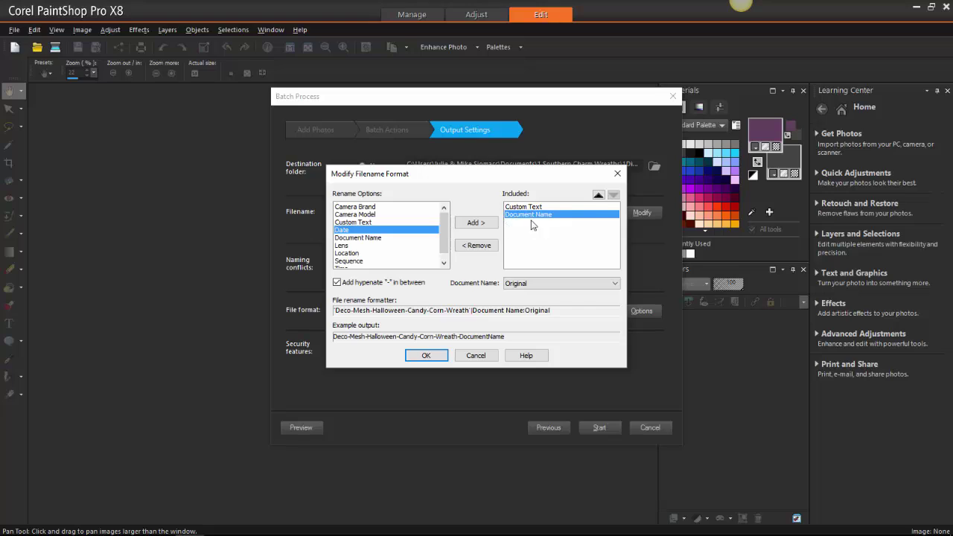
pyautogui.click(597, 195)
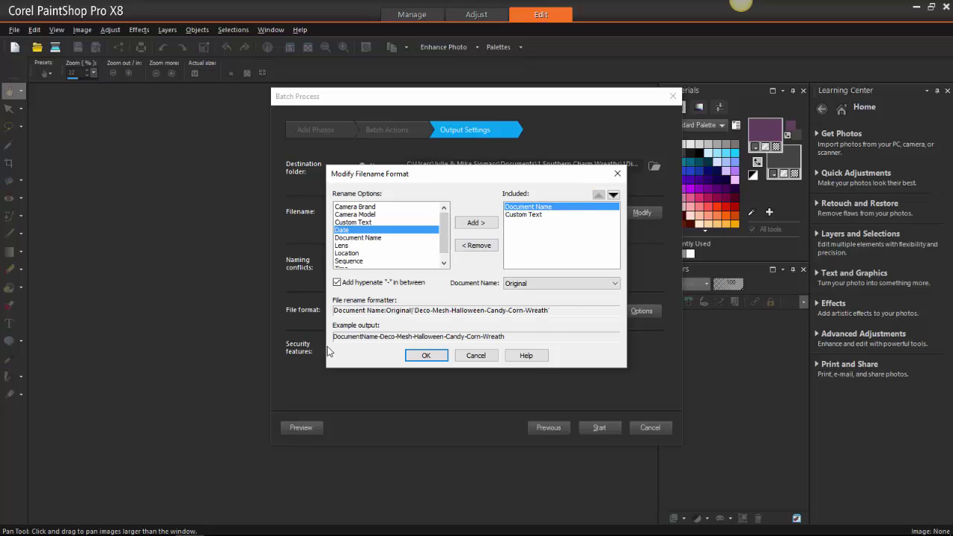
pyautogui.click(613, 194)
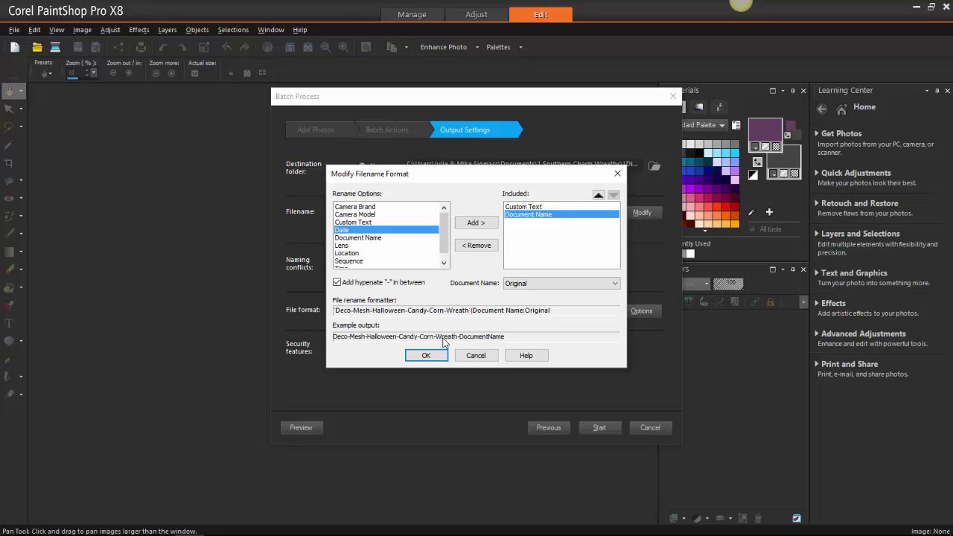
# Accept the filename format and run the batch process with JPG JPEG as the output file format.
pyautogui.click(427, 355)
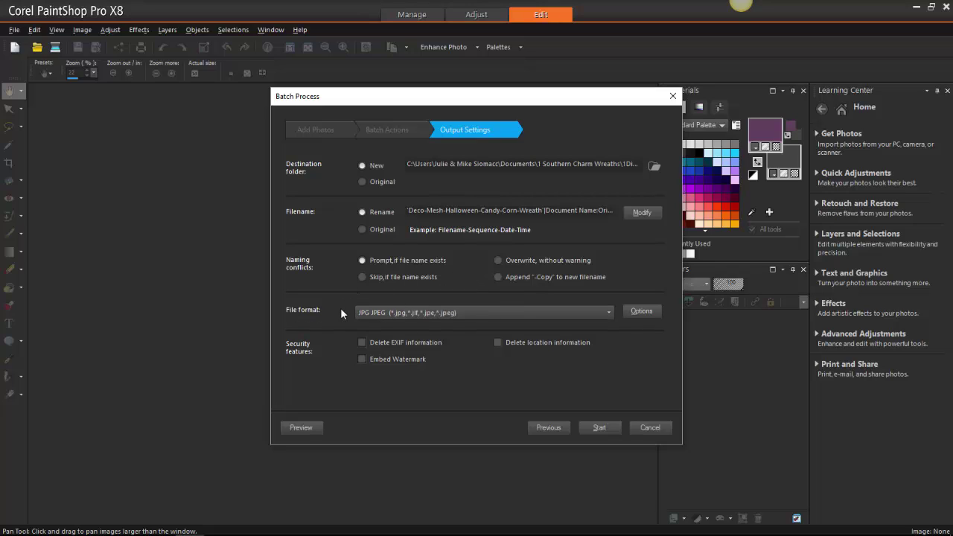
pyautogui.click(522, 313)
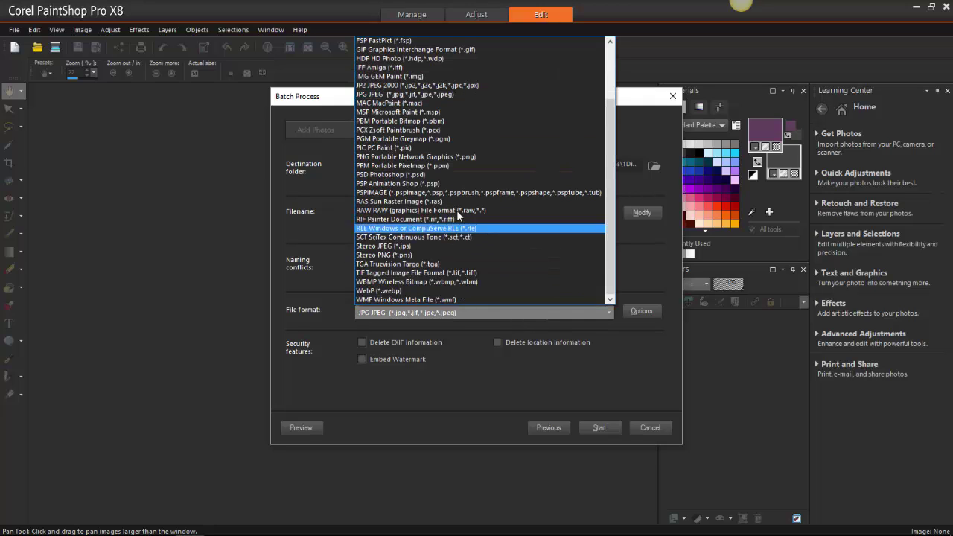
pyautogui.click(513, 311)
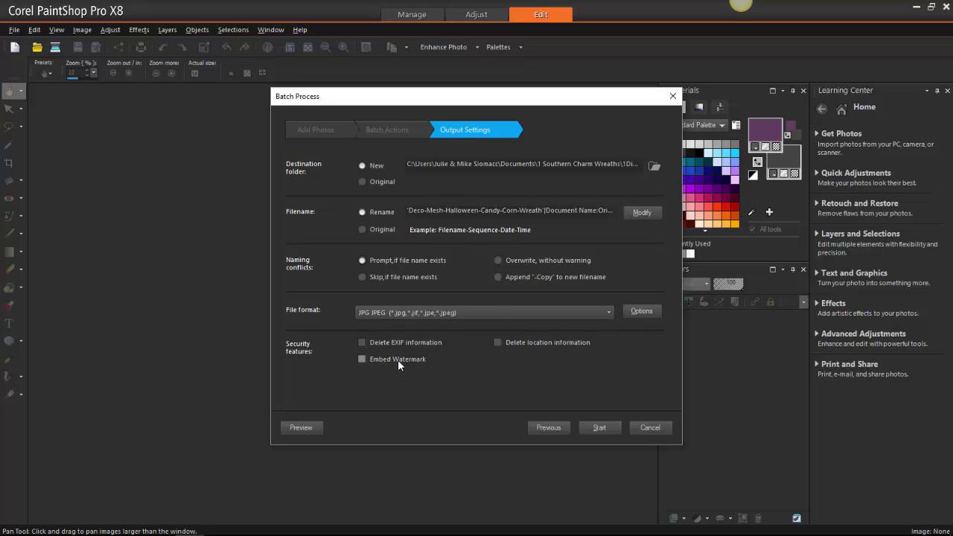
pyautogui.click(599, 432)
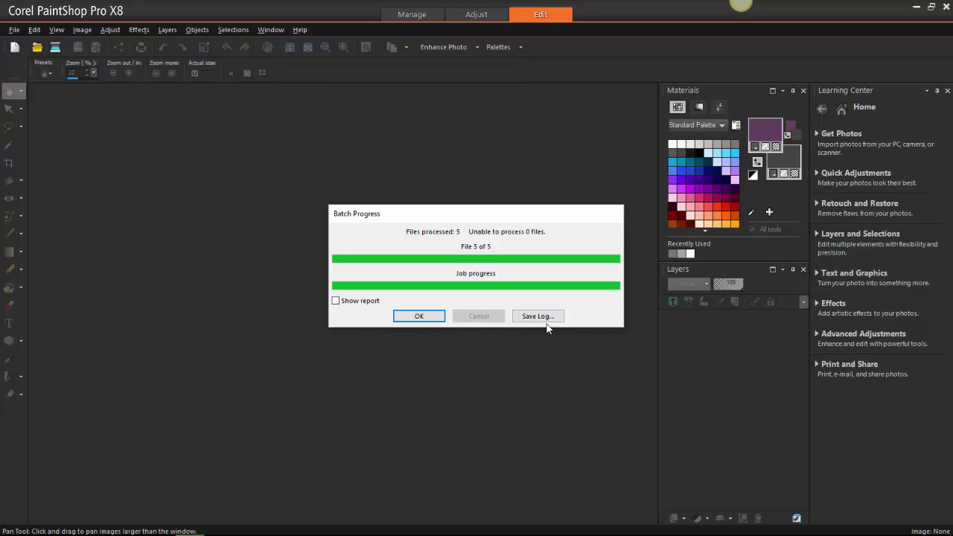
pyautogui.click(422, 319)
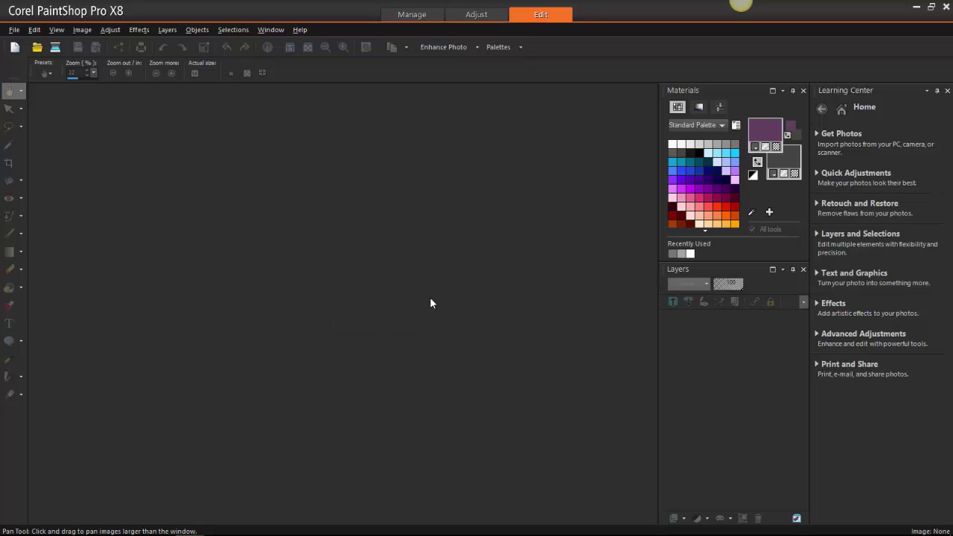
# Open the first processed wreath photo, IMG_0390, from the test folder and view it in full.
pyautogui.click(37, 46)
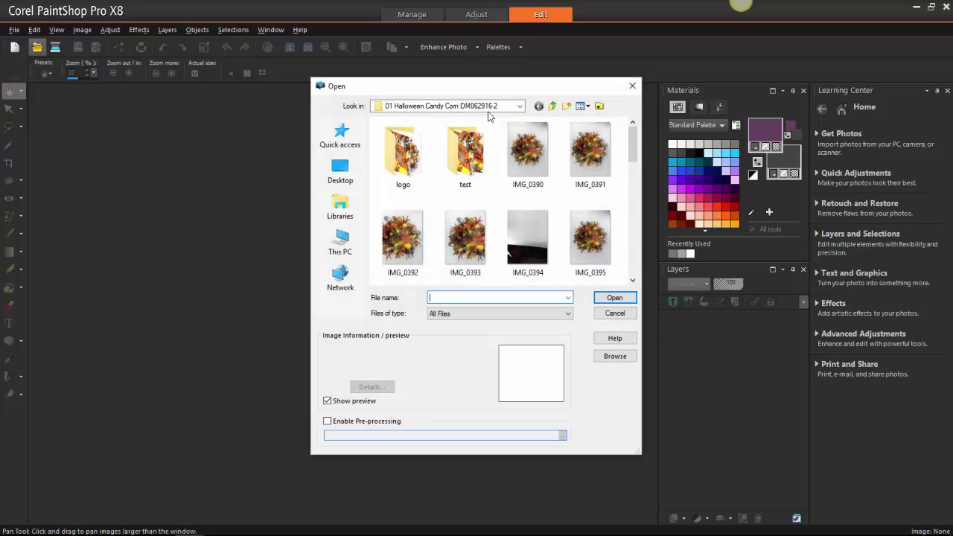
pyautogui.doubleClick(488, 155)
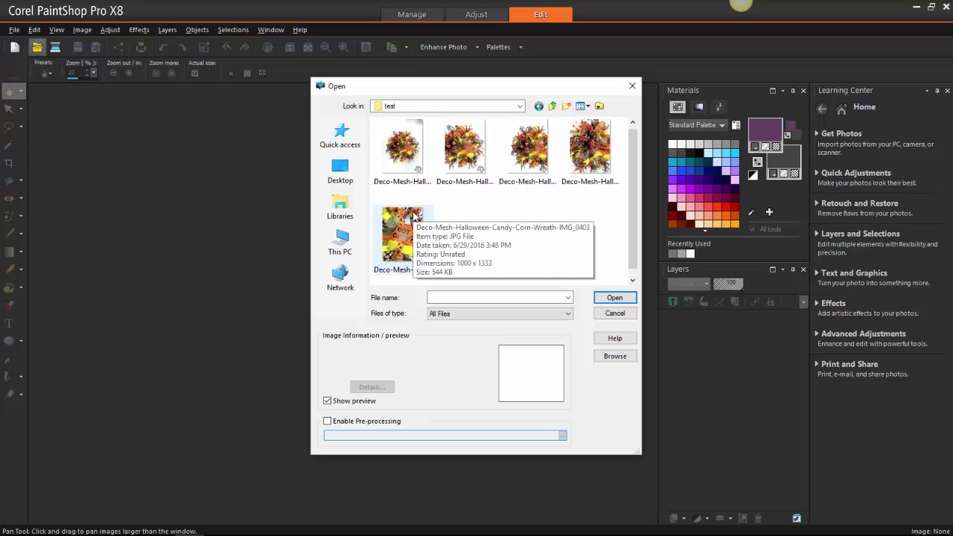
pyautogui.doubleClick(416, 188)
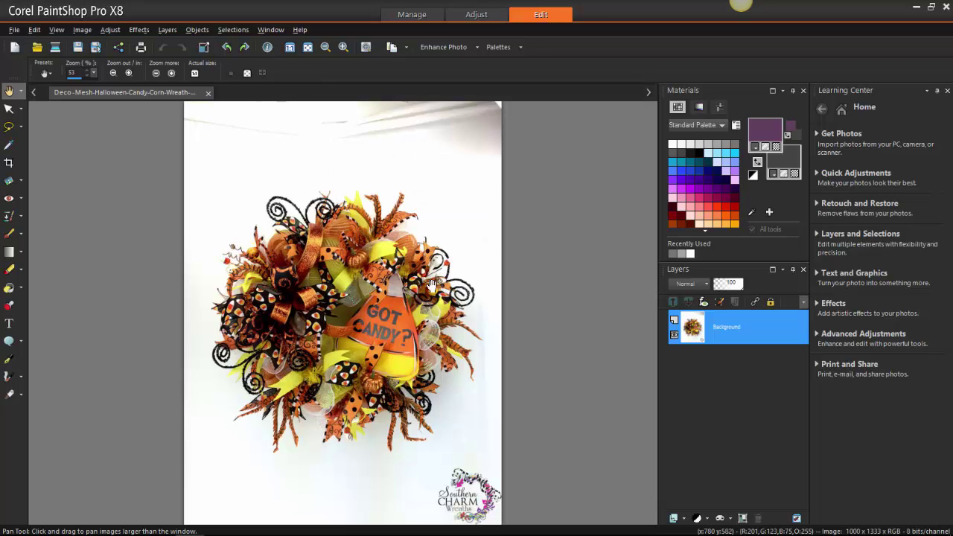
pyautogui.scroll(-1, 432, 342)
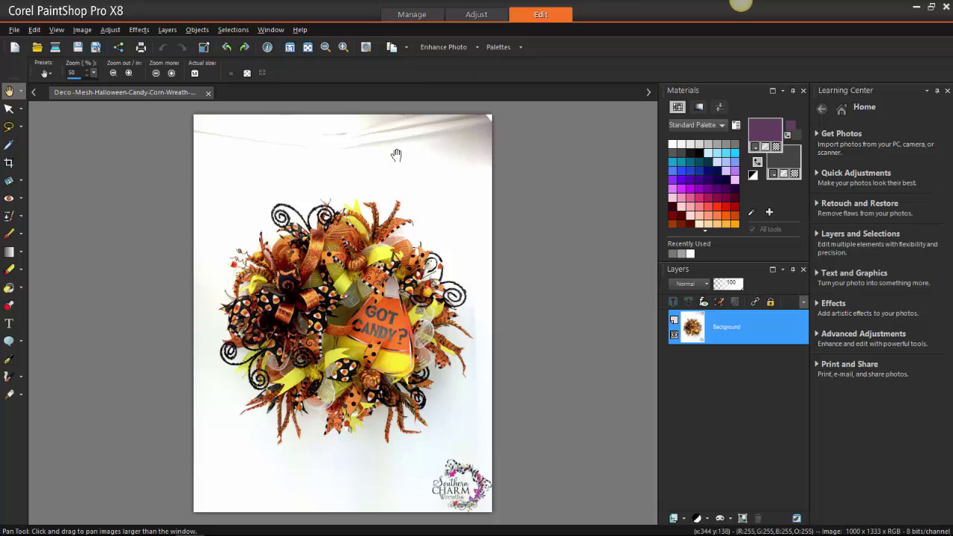
# With the Clone Brush, paint white background over the ceiling lines above the wreath and the logo in the photo's lower-right corner.
pyautogui.click(21, 217)
pyautogui.click(33, 222)
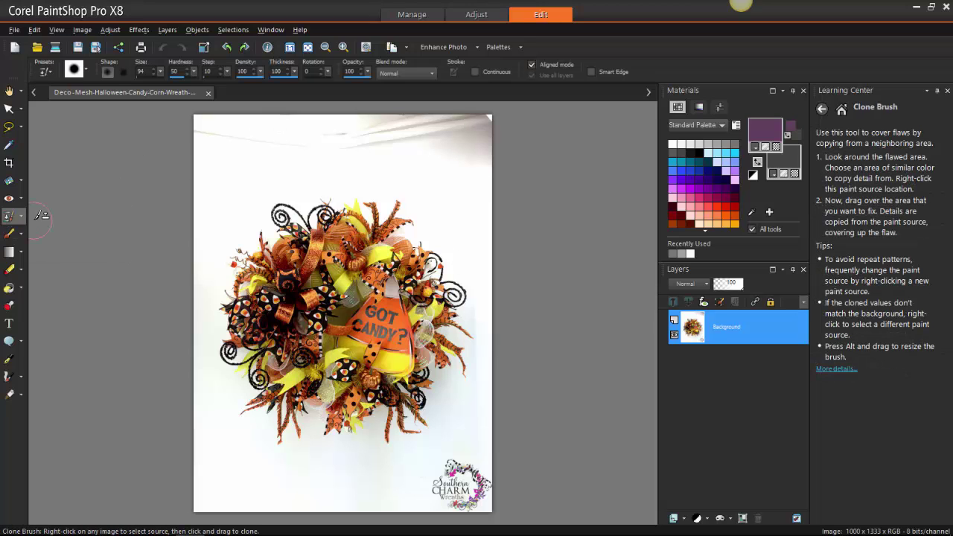
pyautogui.rightClick(212, 171)
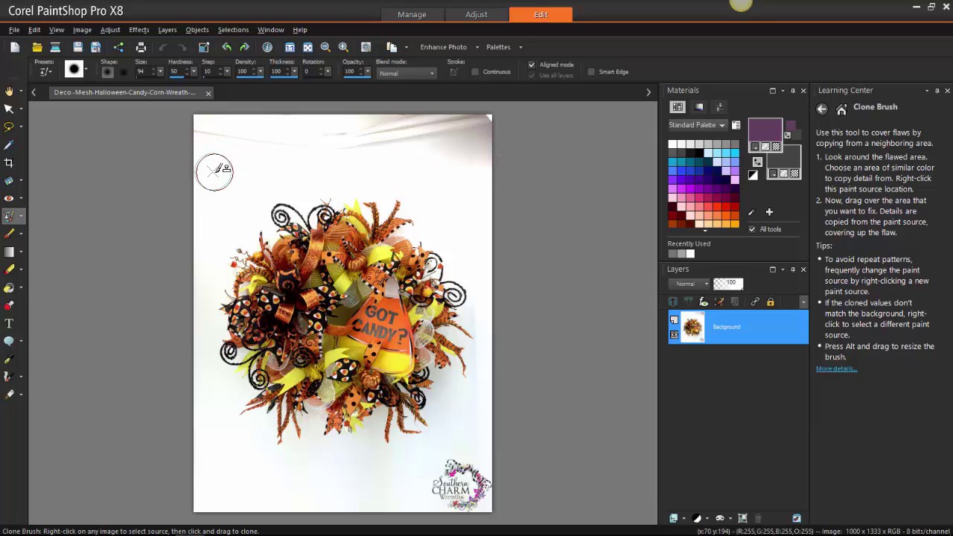
pyautogui.moveTo(213, 129)
pyautogui.mouseDown()
pyautogui.moveTo(283, 137)
pyautogui.moveTo(477, 124)
pyautogui.moveTo(376, 124)
pyautogui.moveTo(407, 123)
pyautogui.moveTo(380, 139)
pyautogui.moveTo(344, 142)
pyautogui.moveTo(460, 146)
pyautogui.moveTo(451, 178)
pyautogui.moveTo(432, 156)
pyautogui.moveTo(486, 163)
pyautogui.moveTo(462, 158)
pyautogui.moveTo(486, 145)
pyautogui.moveTo(488, 119)
pyautogui.moveTo(444, 126)
pyautogui.moveTo(474, 145)
pyautogui.moveTo(475, 122)
pyautogui.moveTo(451, 121)
pyautogui.moveTo(303, 139)
pyautogui.moveTo(492, 159)
pyautogui.mouseUp()
pyautogui.moveTo(476, 457)
pyautogui.mouseDown()
pyautogui.moveTo(461, 455)
pyautogui.moveTo(428, 488)
pyautogui.moveTo(456, 506)
pyautogui.moveTo(464, 493)
pyautogui.moveTo(489, 502)
pyautogui.moveTo(487, 493)
pyautogui.moveTo(469, 506)
pyautogui.moveTo(462, 457)
pyautogui.moveTo(484, 506)
pyautogui.mouseUp()
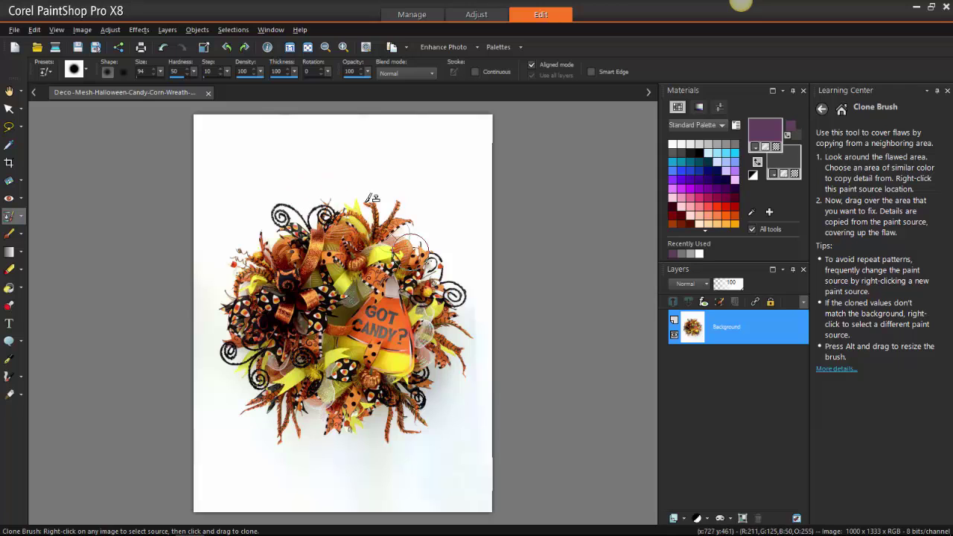
# Open the SouthernCharmWreathsLogoWeb image from the logo-paid folder inside 1 Southern Charm Wreaths.
pyautogui.click(37, 47)
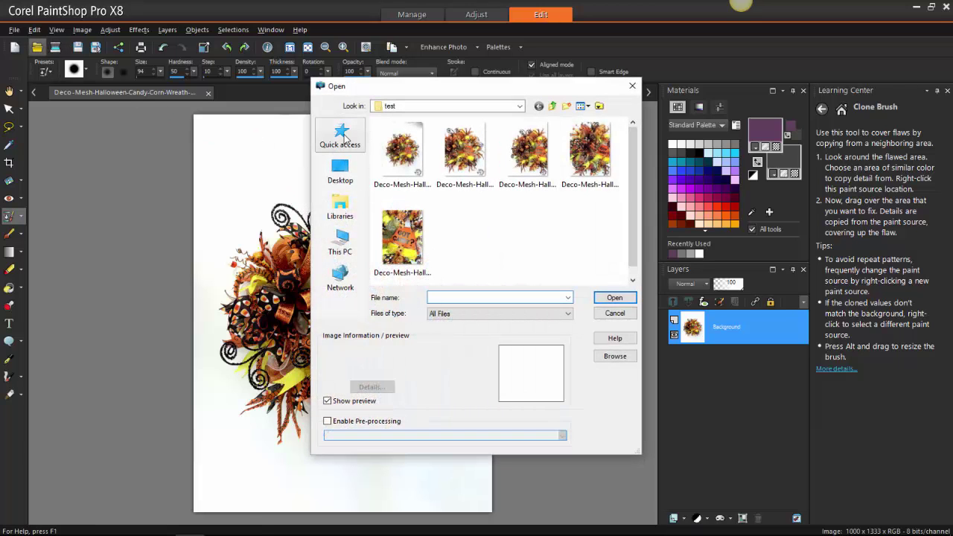
pyautogui.click(518, 106)
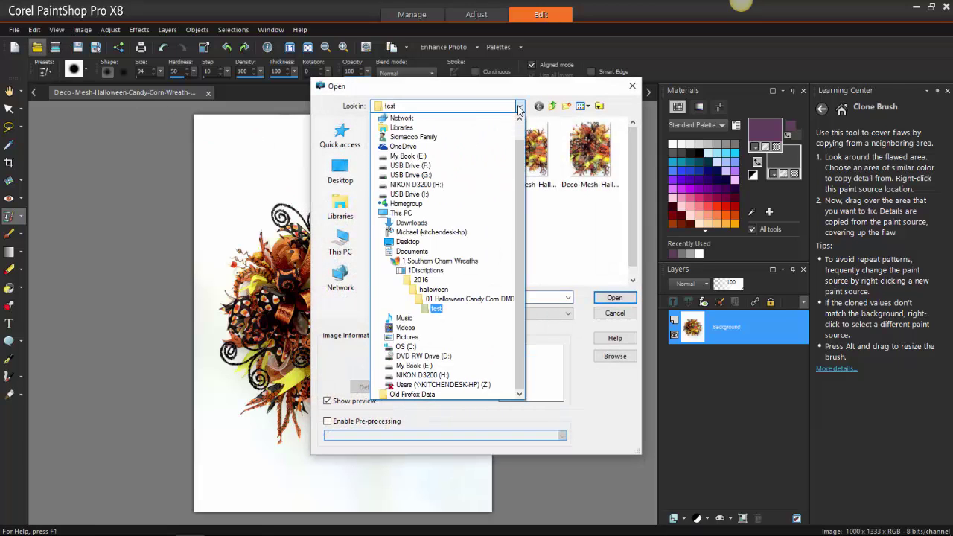
pyautogui.click(441, 260)
pyautogui.scroll(-3, 445, 245)
pyautogui.scroll(-5, 445, 245)
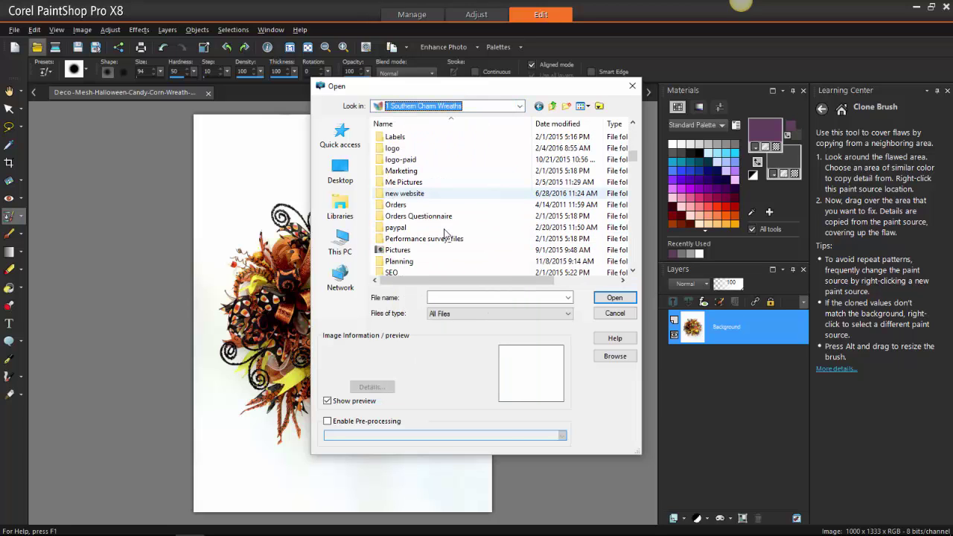
pyautogui.doubleClick(402, 159)
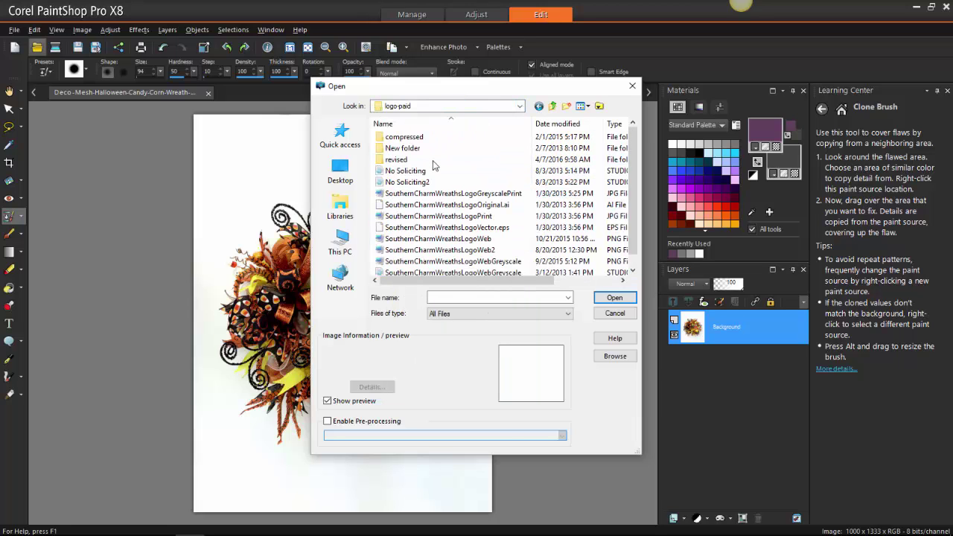
pyautogui.doubleClick(448, 240)
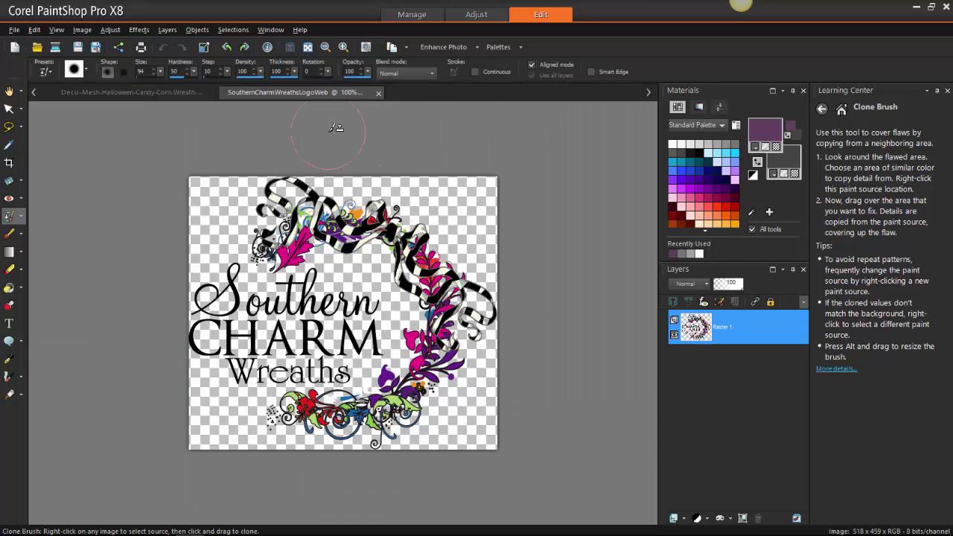
# Copy the whole logo image and paste it into the wreath photo as a new layer.
pyautogui.click(232, 30)
pyautogui.click(253, 43)
pyautogui.click(34, 30)
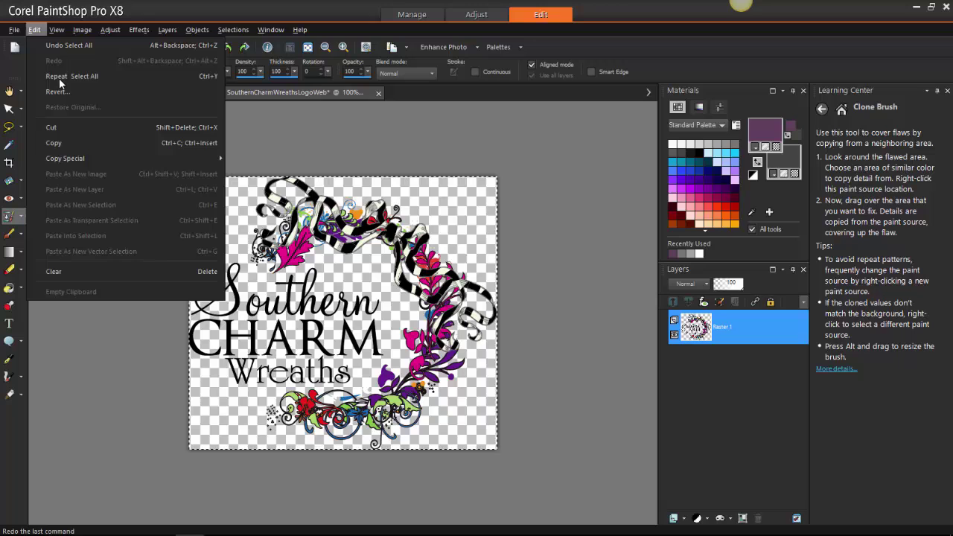
pyautogui.click(60, 143)
pyautogui.click(163, 91)
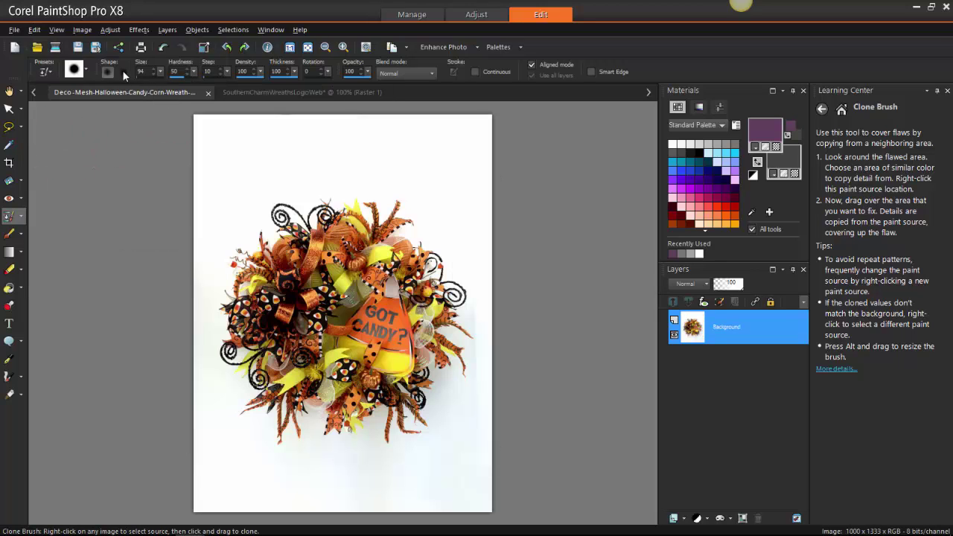
pyautogui.click(35, 30)
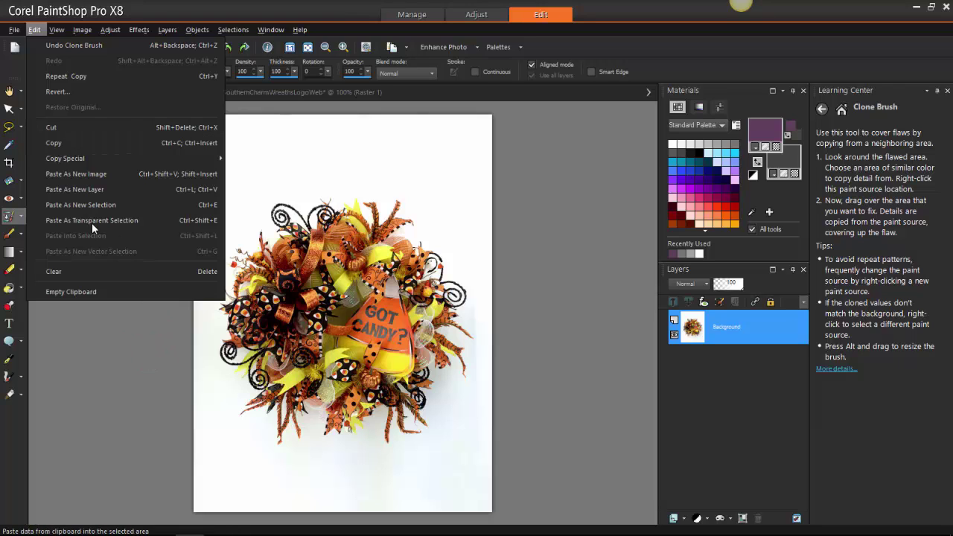
pyautogui.click(95, 188)
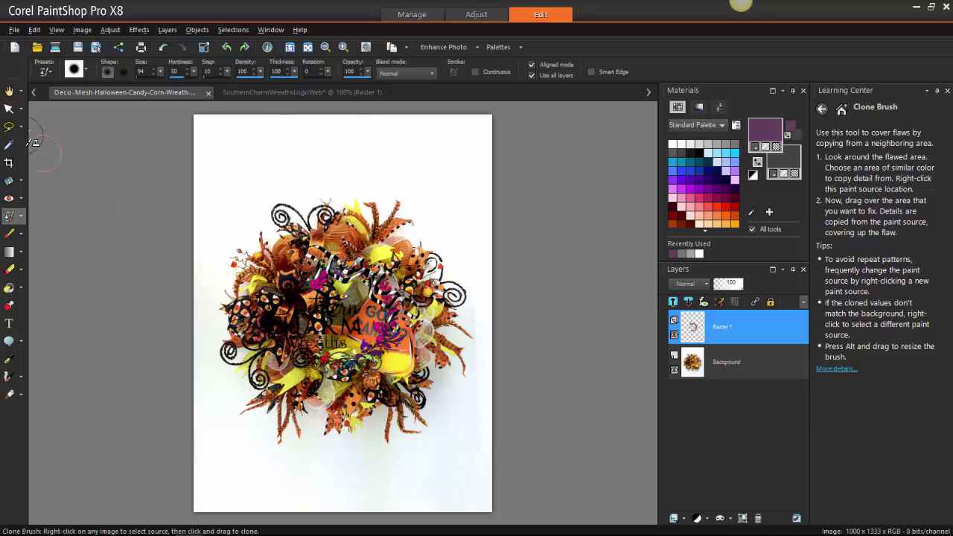
# Try to shrink the pasted logo with the Pick tool in Free mode, and undo the change.
pyautogui.click(9, 109)
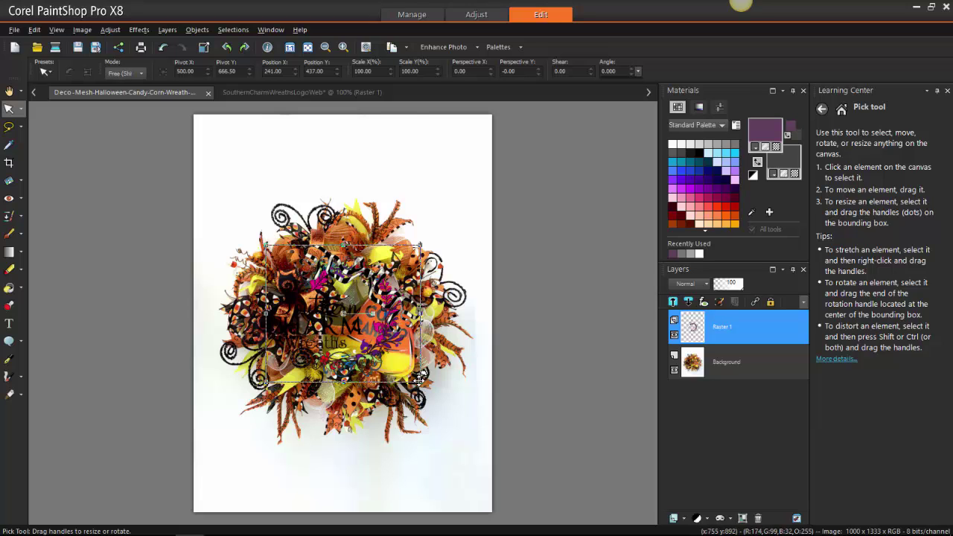
pyautogui.moveTo(418, 378); pyautogui.dragTo(297, 312)
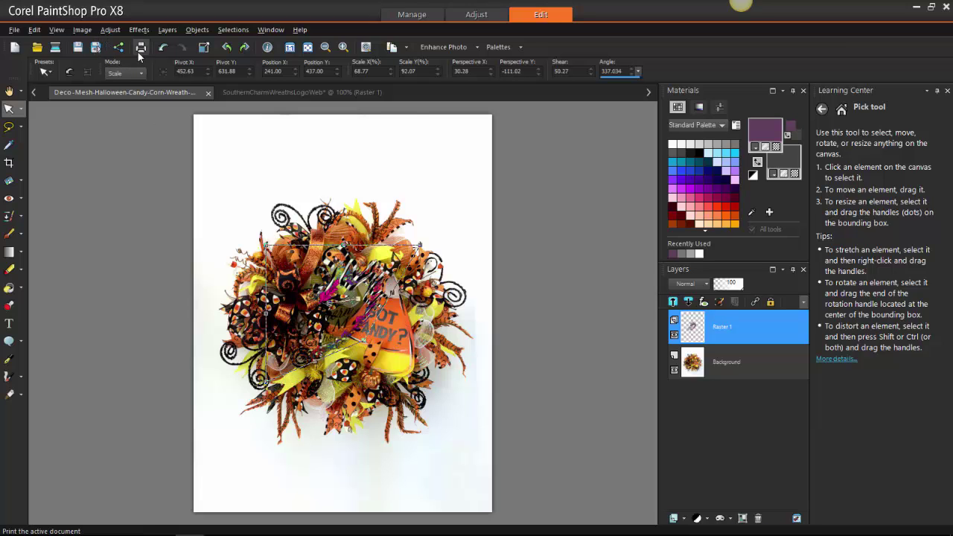
pyautogui.click(163, 47)
# In the Pick tool's Scale mode, shrink the logo to about 36% and place it over the wreath's lower-right edge, at about X 582, Y 904.
pyautogui.click(137, 75)
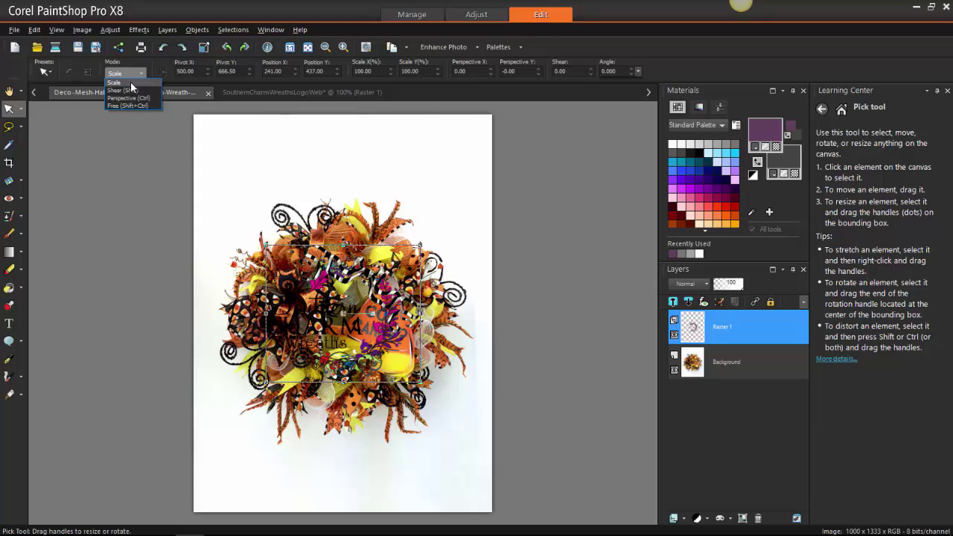
pyautogui.click(130, 81)
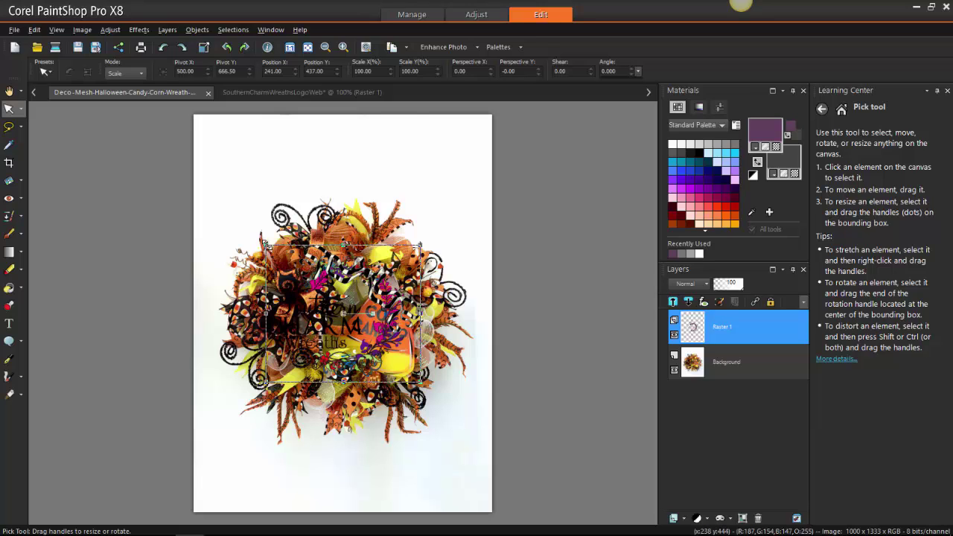
pyautogui.moveTo(266, 244); pyautogui.dragTo(418, 398)
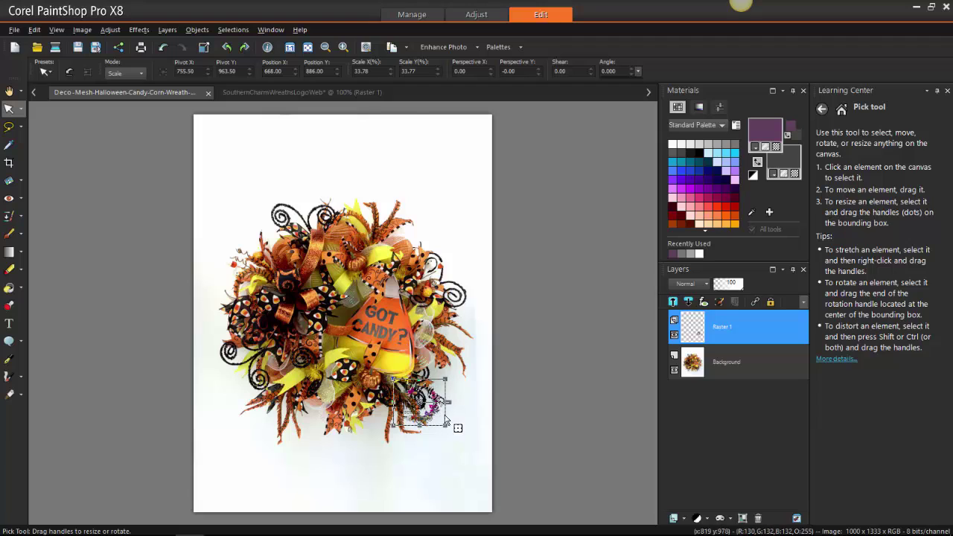
pyautogui.moveTo(448, 429); pyautogui.dragTo(468, 446)
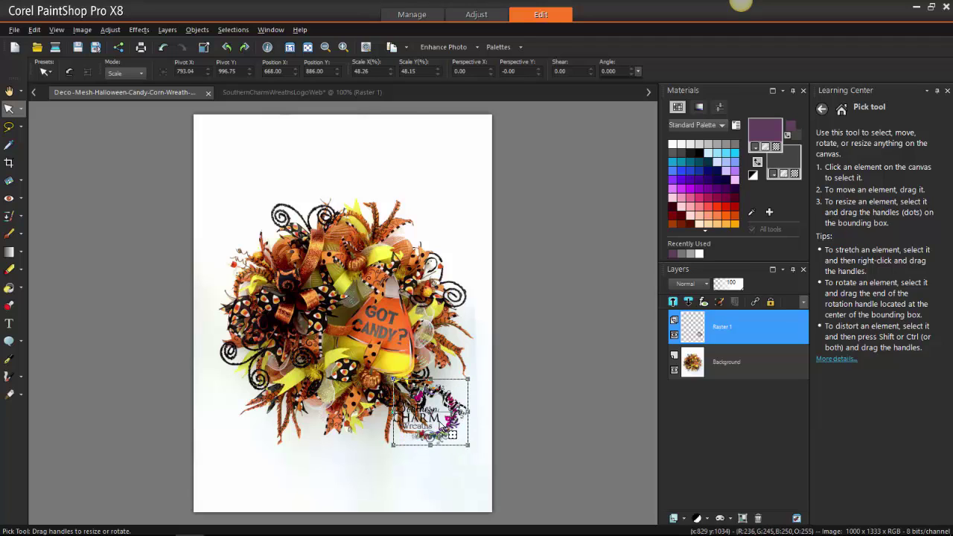
pyautogui.moveTo(430, 410); pyautogui.dragTo(417, 400)
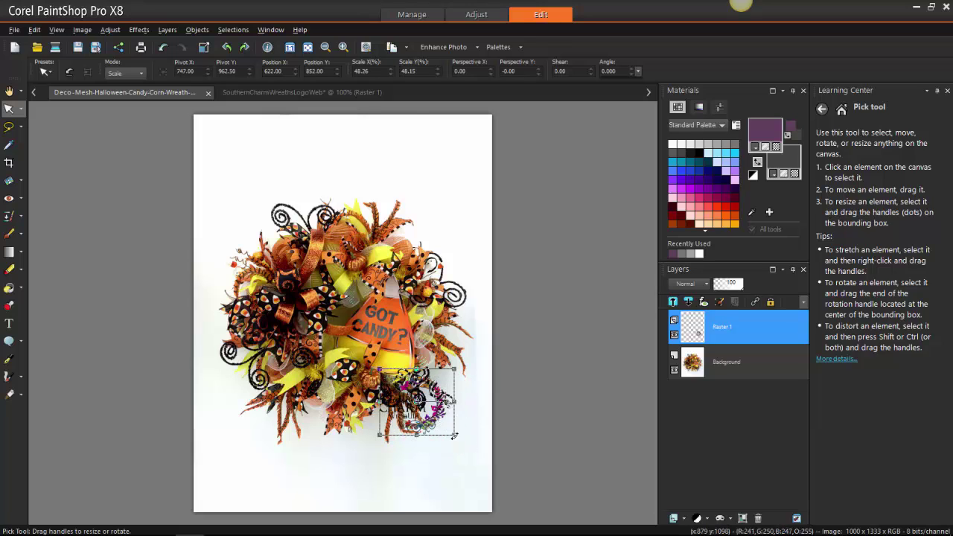
pyautogui.moveTo(454, 434); pyautogui.dragTo(403, 406)
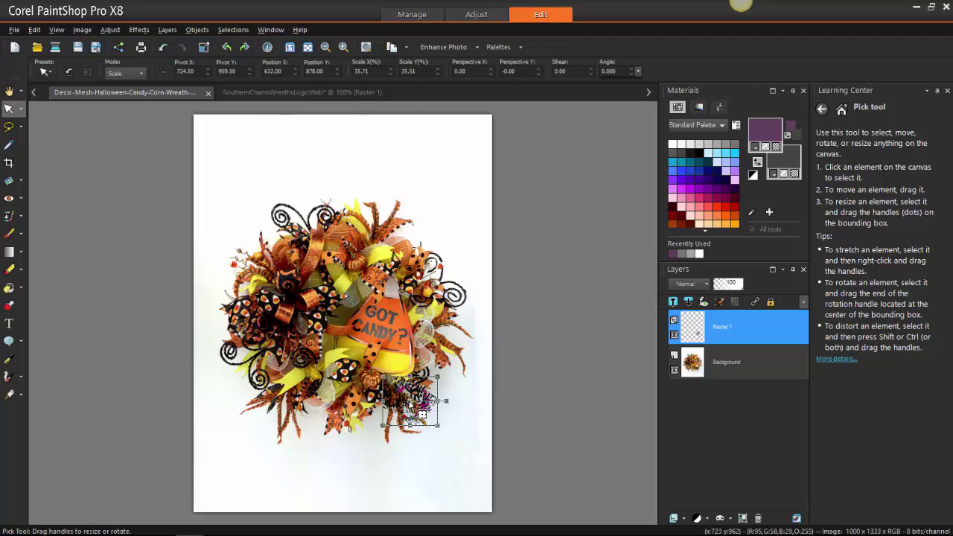
pyautogui.moveTo(409, 401); pyautogui.dragTo(394, 408)
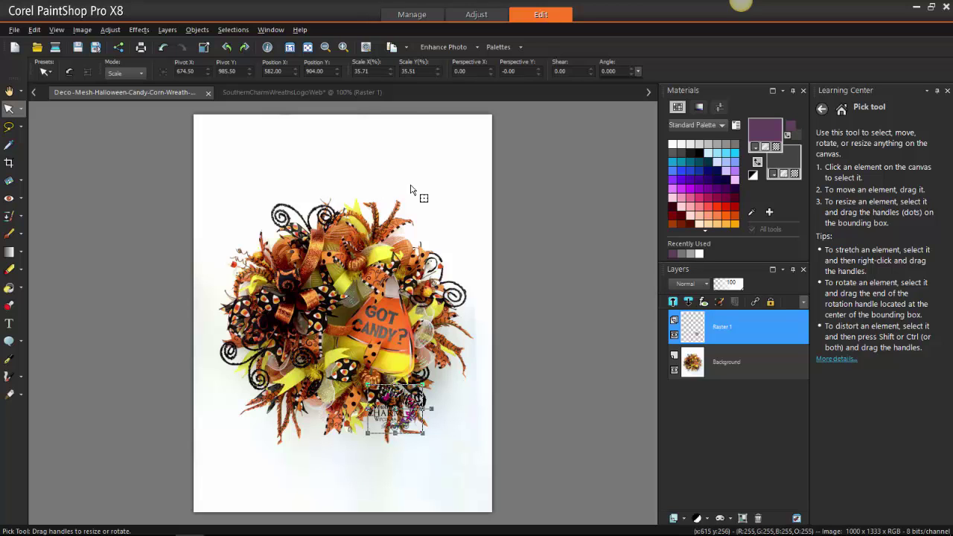
# Save the edited photo as a JPG, replacing the existing Deco-Mesh-Halloween-Candy-Corn-Wreath-IMG_0390.jpg in the test folder.
pyautogui.click(15, 30)
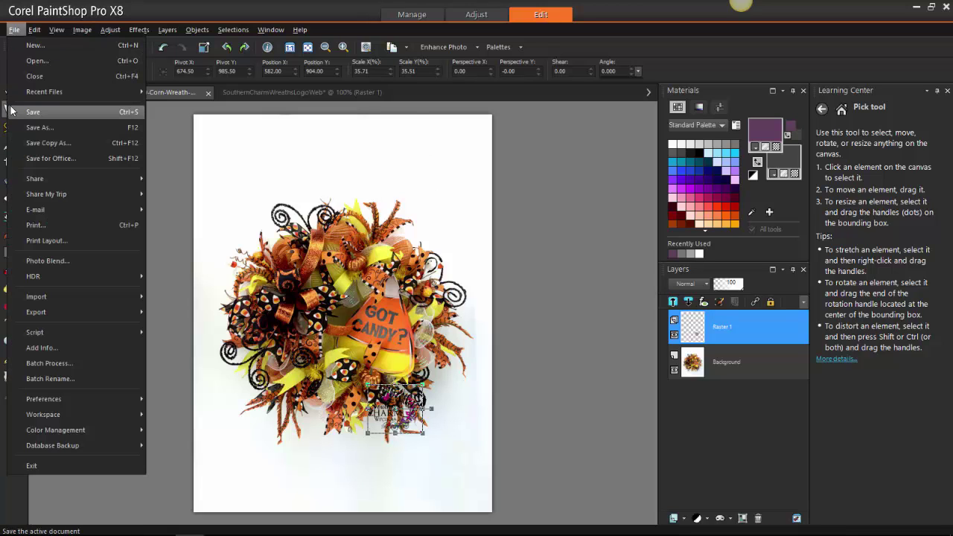
pyautogui.click(33, 112)
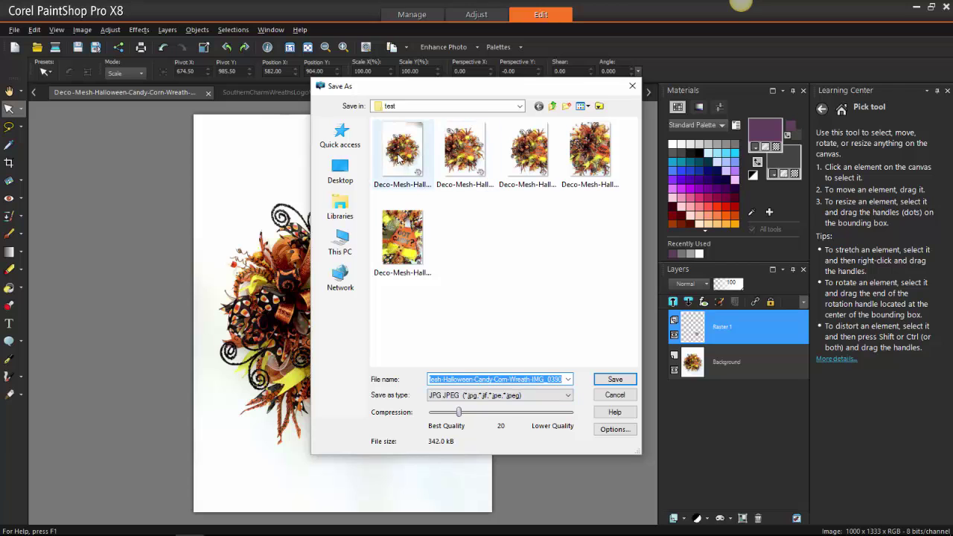
pyautogui.click(614, 379)
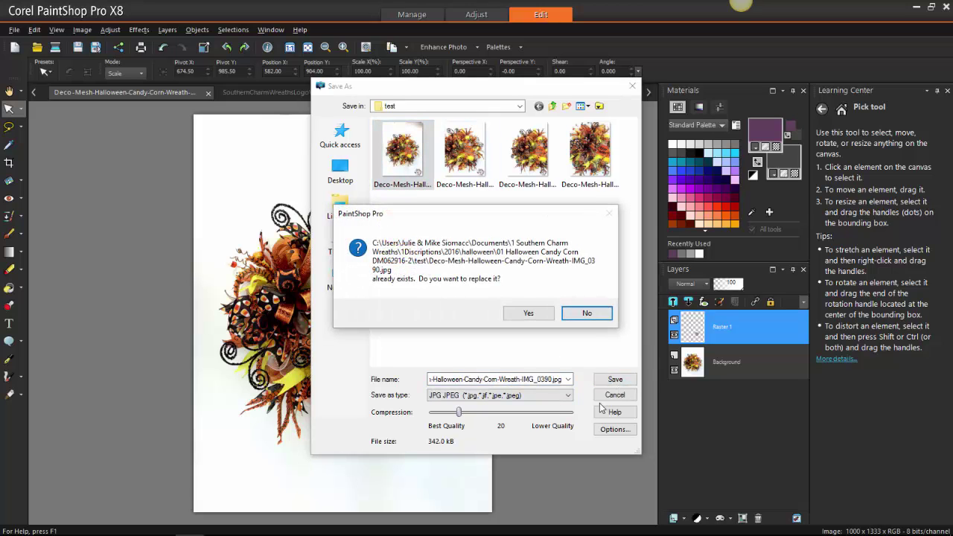
pyautogui.click(520, 313)
pyautogui.click(515, 307)
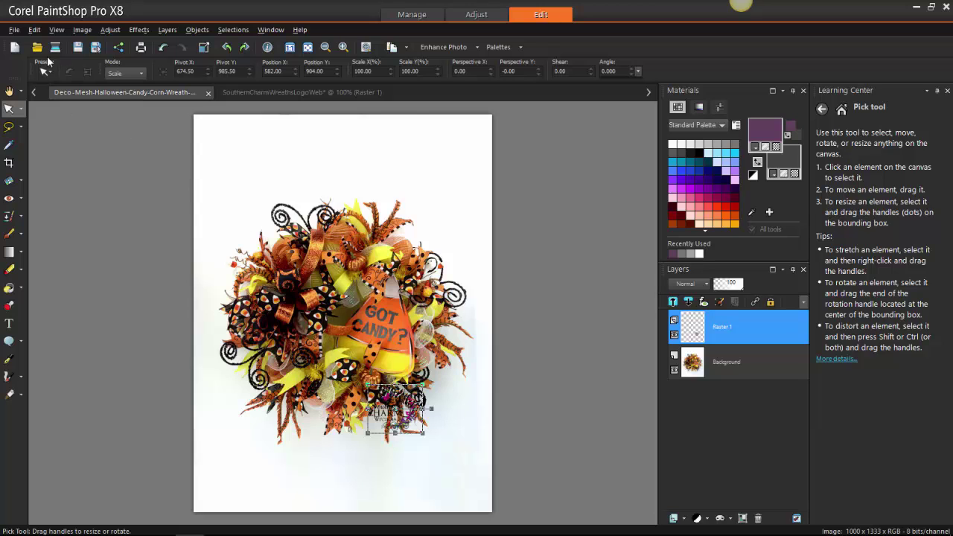
# Open the original wreath photo IMG_0390 from the Halloween candy corn folder.
pyautogui.click(36, 46)
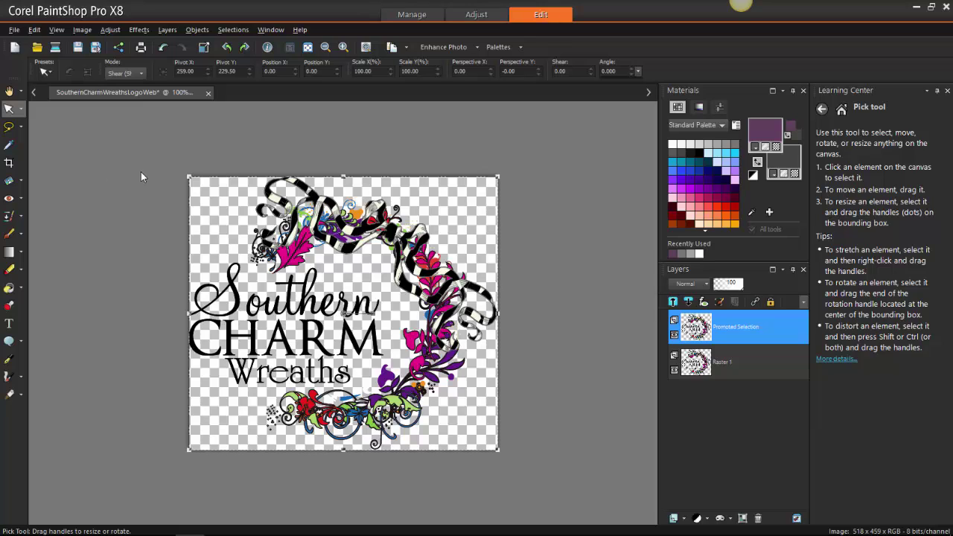
pyautogui.click(38, 47)
pyautogui.doubleClick(519, 172)
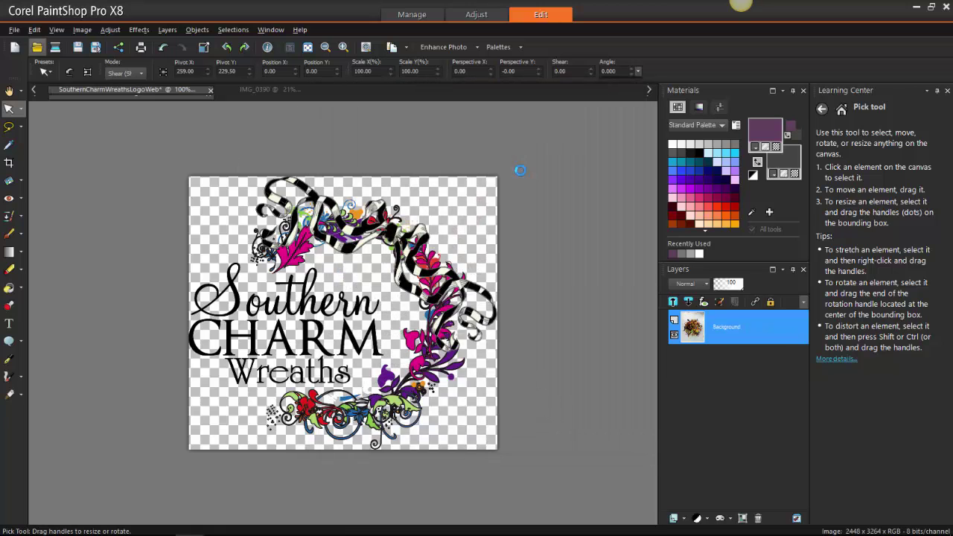
# Start recording a script and apply Brightness/Contrast to the wreath photo with brightness 20 and contrast 20.
pyautogui.click(15, 30)
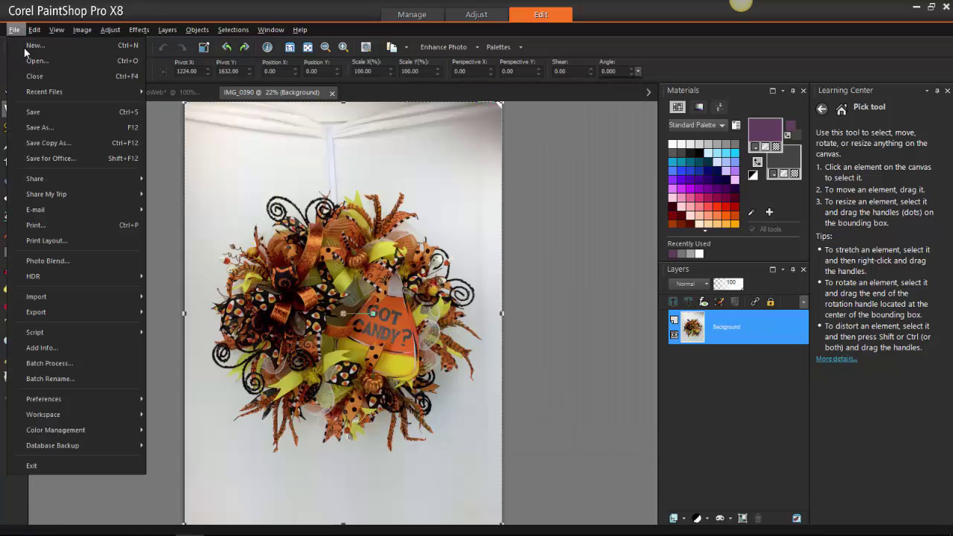
pyautogui.moveTo(79, 330)
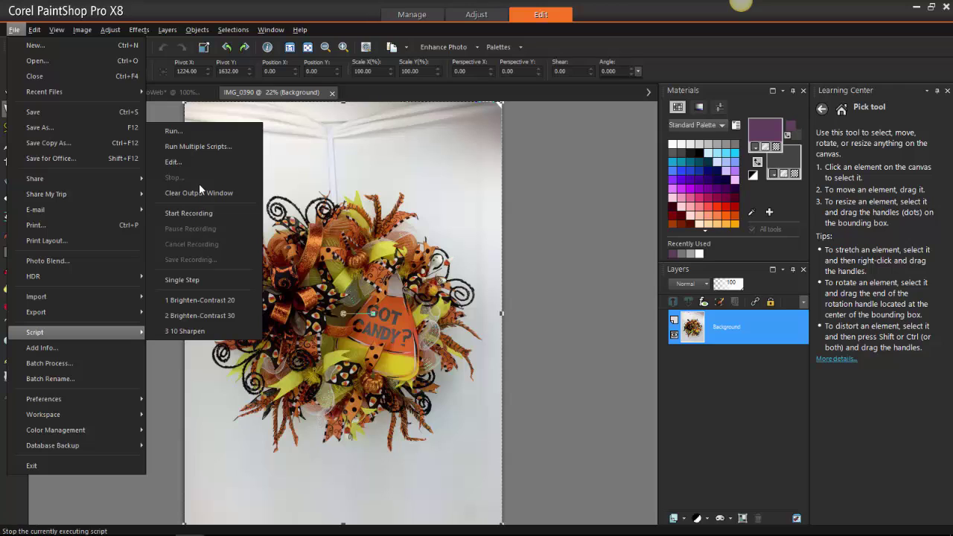
pyautogui.click(201, 215)
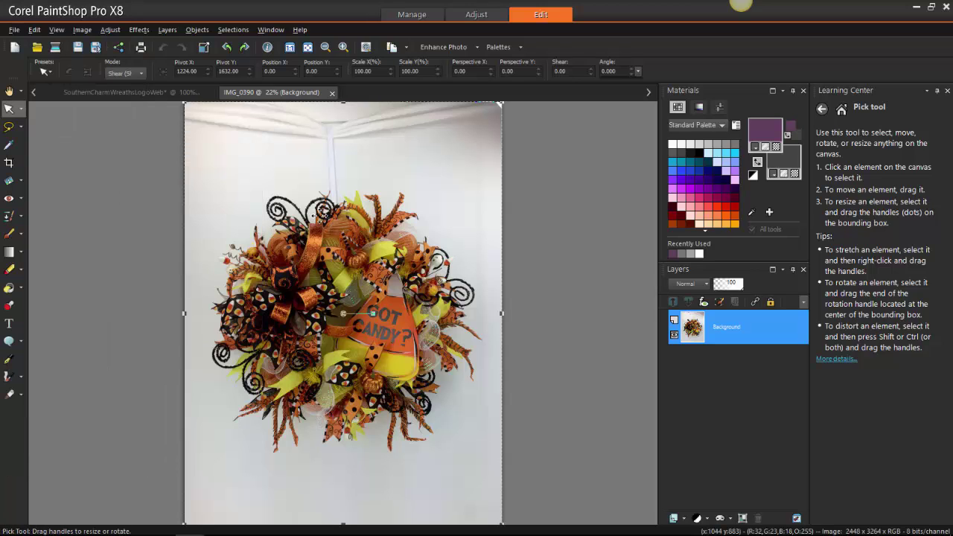
pyautogui.hotkey('shift', 'b')
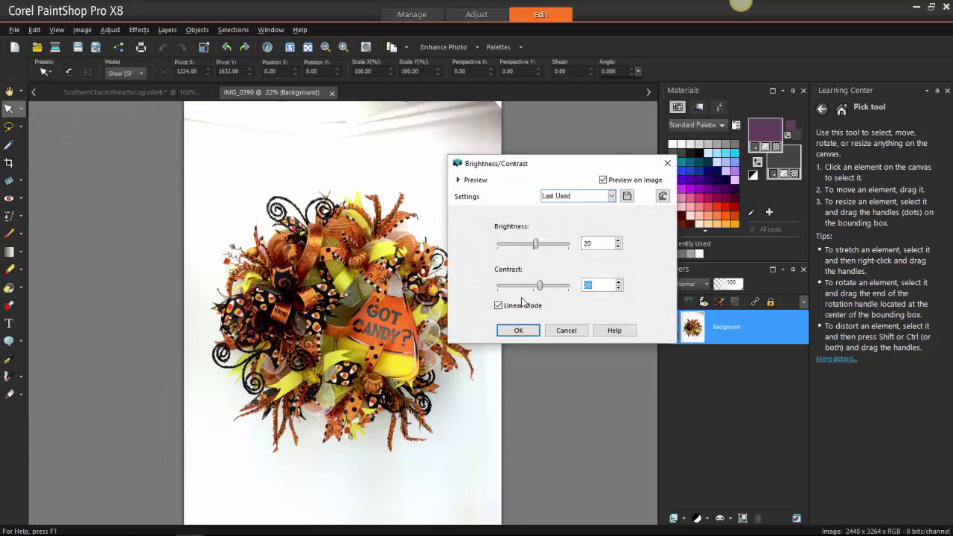
pyautogui.click(519, 331)
# Save the recorded script as Brighten-Contrast 20 in the Scripts-Restricted folder, replacing the existing script.
pyautogui.click(14, 29)
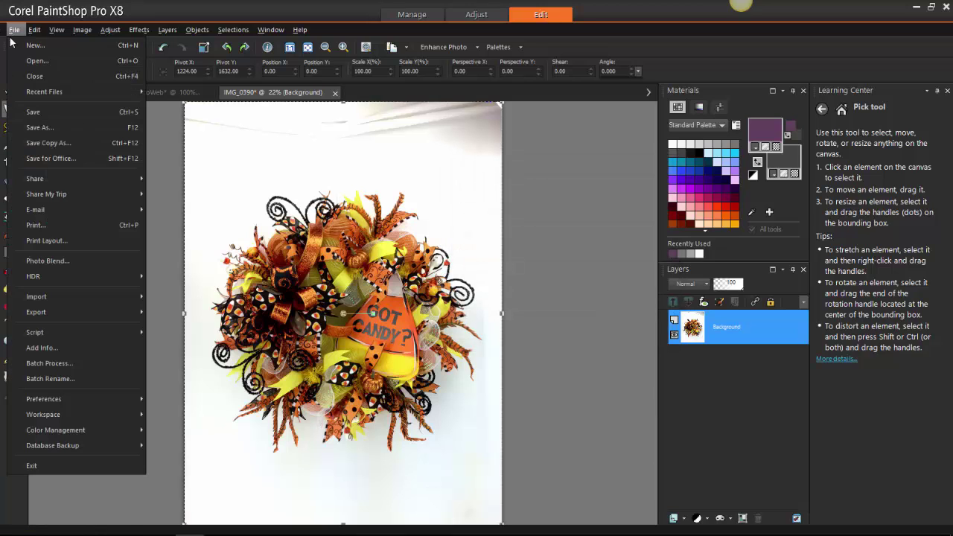
pyautogui.moveTo(83, 333)
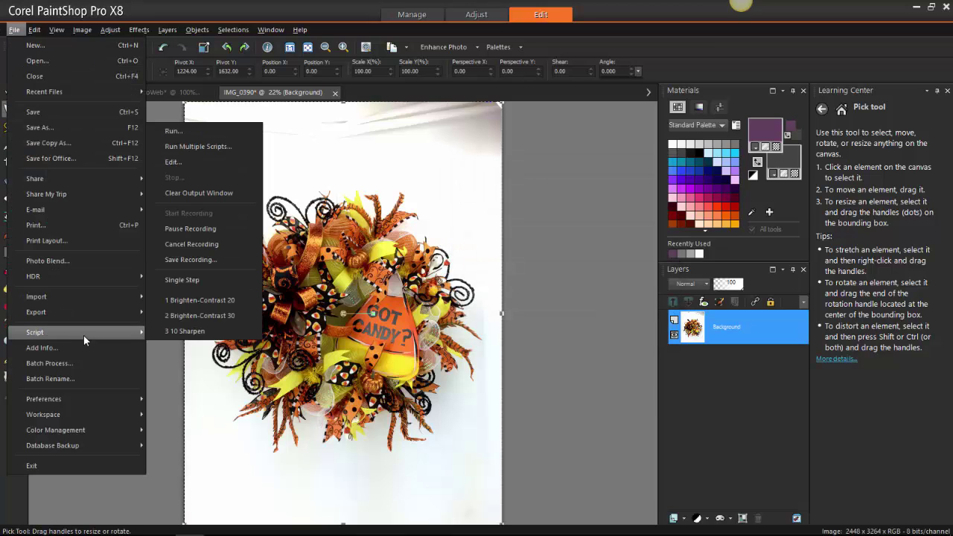
pyautogui.click(190, 260)
pyautogui.click(460, 304)
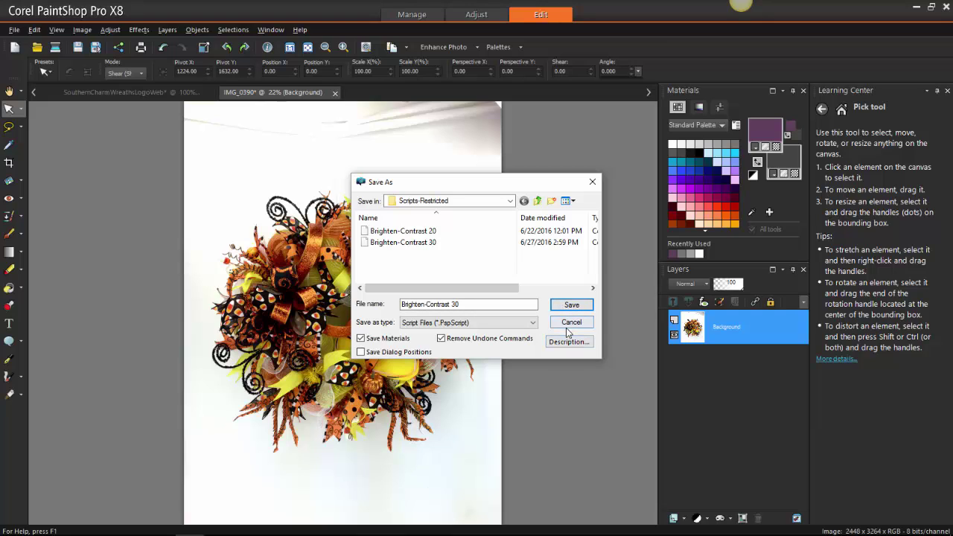
pyautogui.click(474, 233)
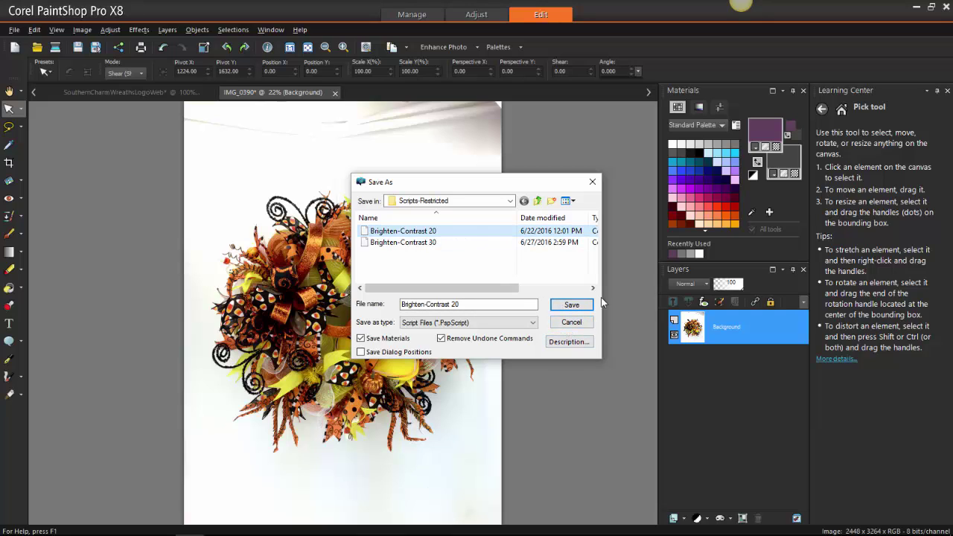
pyautogui.click(581, 308)
pyautogui.click(505, 274)
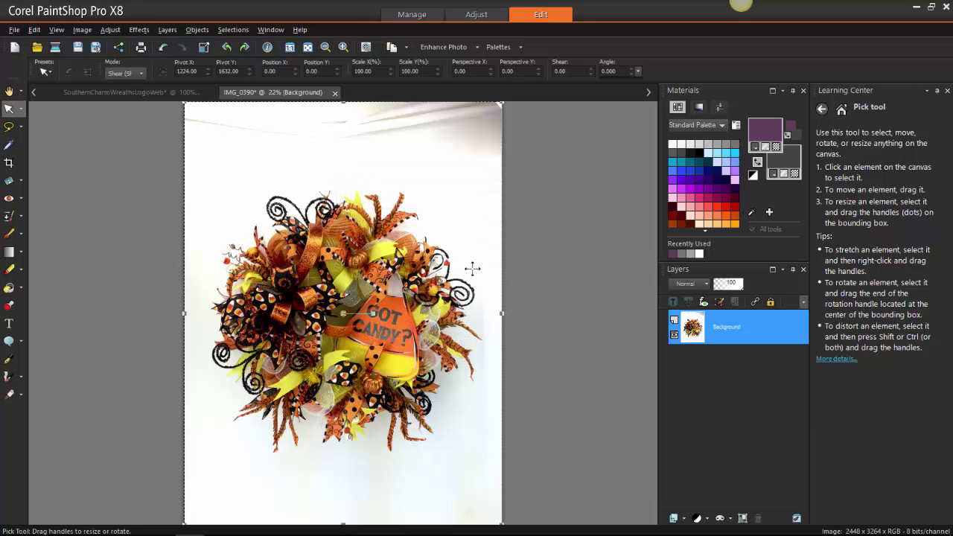
# Remove IMG_0415.JPG from the Batch Process photo list and close IMG_0390 without saving its changes.
pyautogui.click(14, 30)
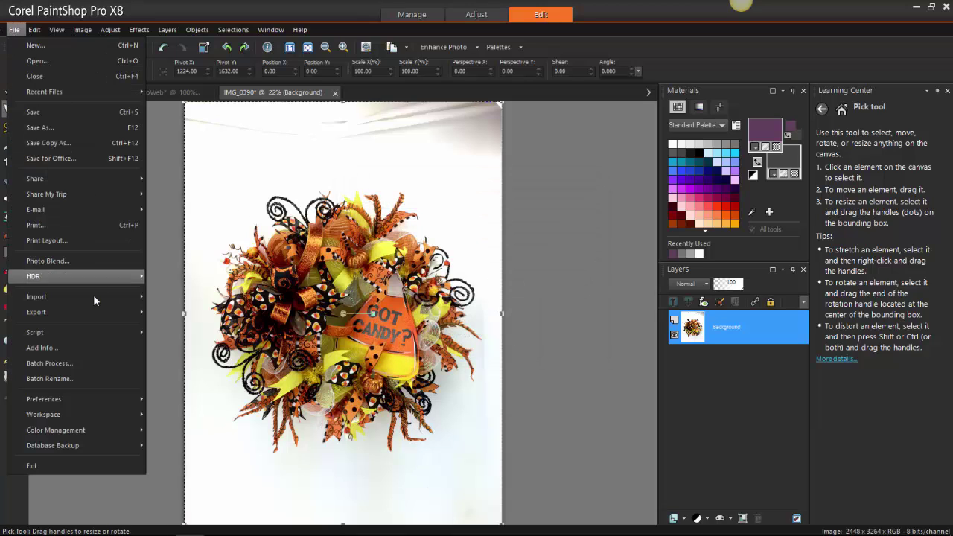
pyautogui.moveTo(91, 330)
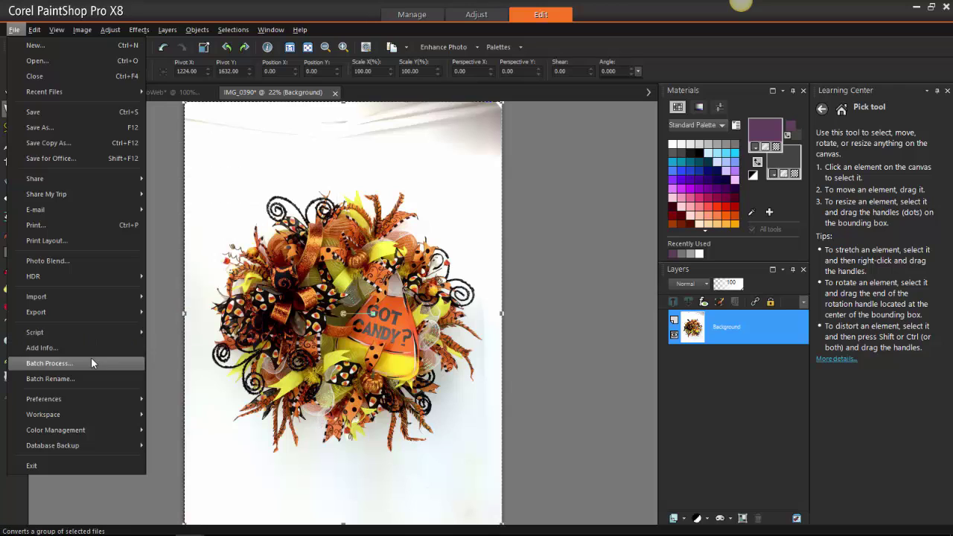
pyautogui.click(90, 362)
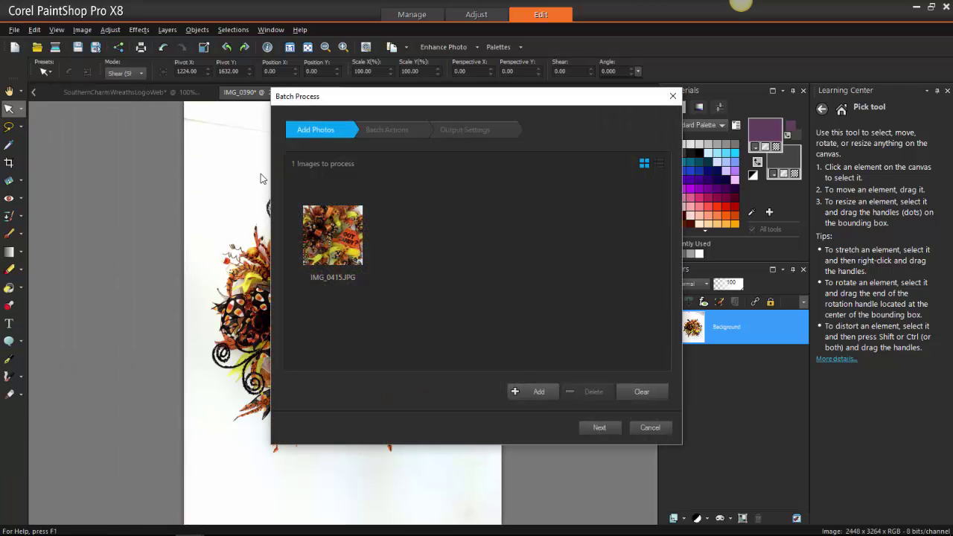
pyautogui.click(362, 206)
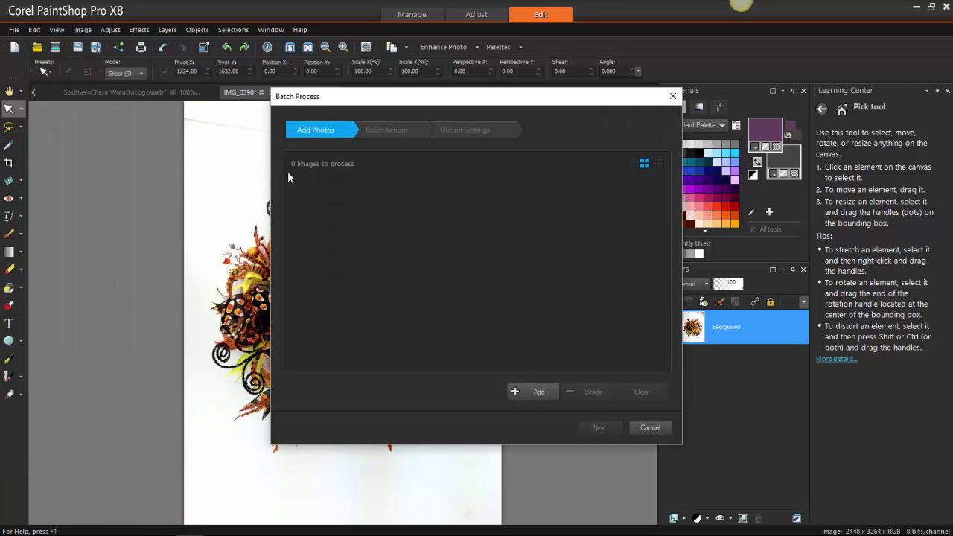
pyautogui.click(646, 426)
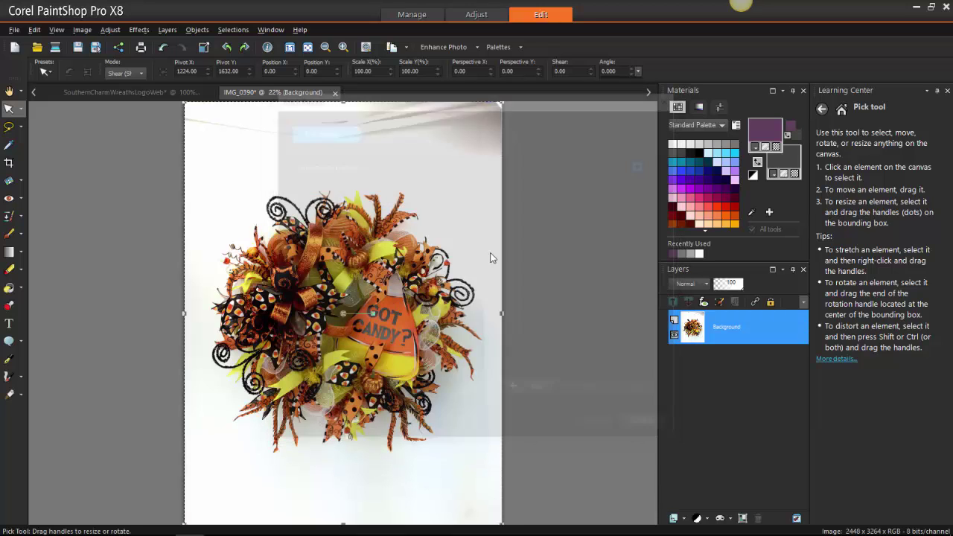
pyautogui.click(335, 92)
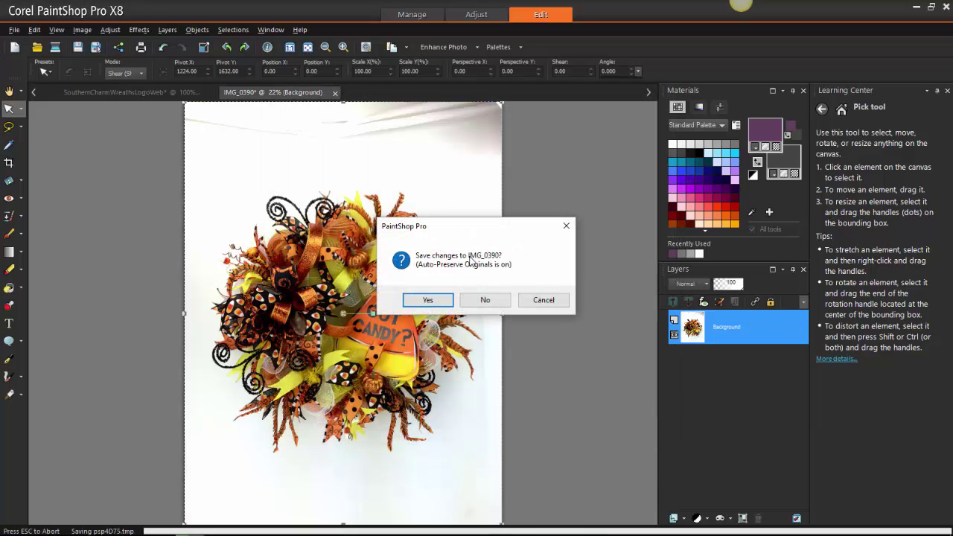
pyautogui.click(484, 300)
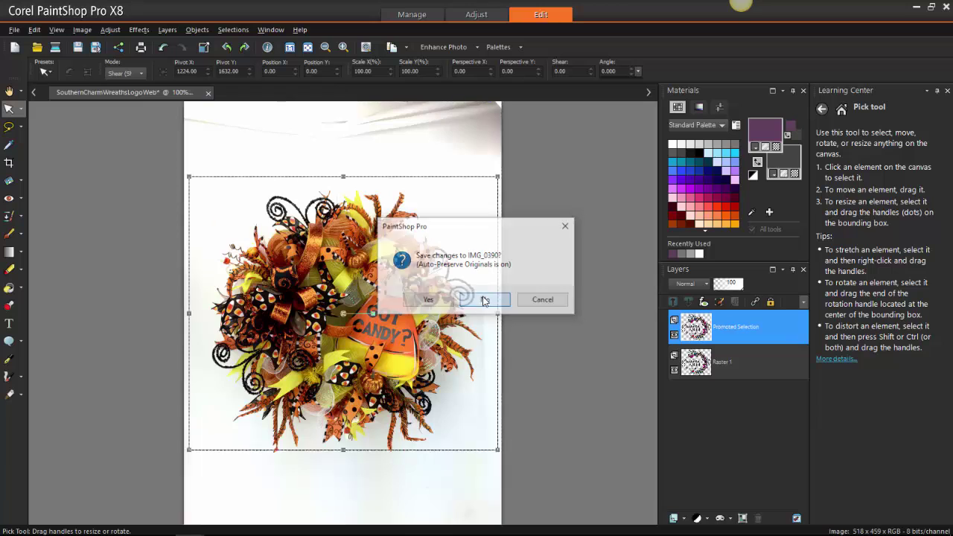
# Add IMG_0390, IMG_0392, IMG_0393, IMG_0398 and a close-up of the Got Candy sign to a batch process.
pyautogui.click(11, 33)
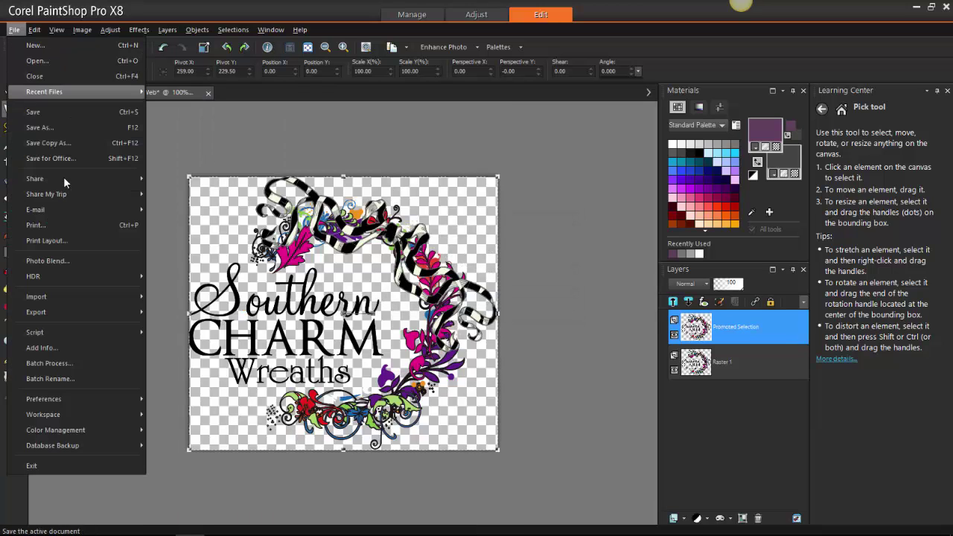
pyautogui.click(82, 363)
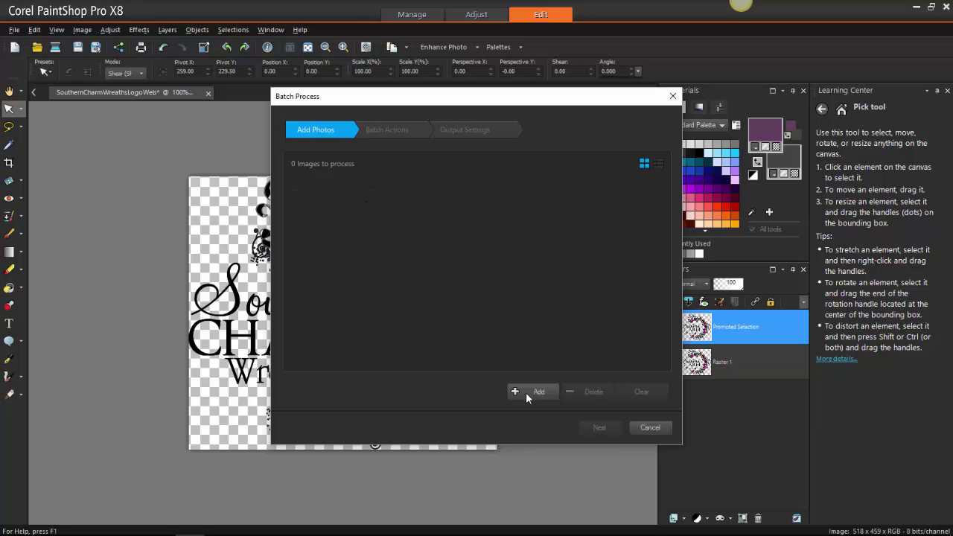
pyautogui.click(527, 392)
pyautogui.click(528, 202)
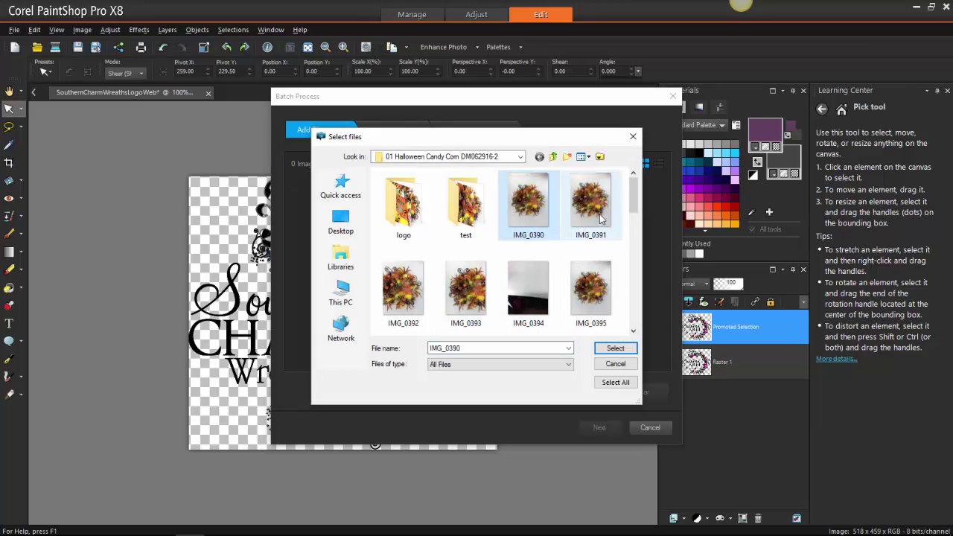
pyautogui.keyDown('ctrl'); pyautogui.click(426, 312); pyautogui.keyUp('ctrl')
pyautogui.keyDown('ctrl'); pyautogui.click(458, 307); pyautogui.keyUp('ctrl')
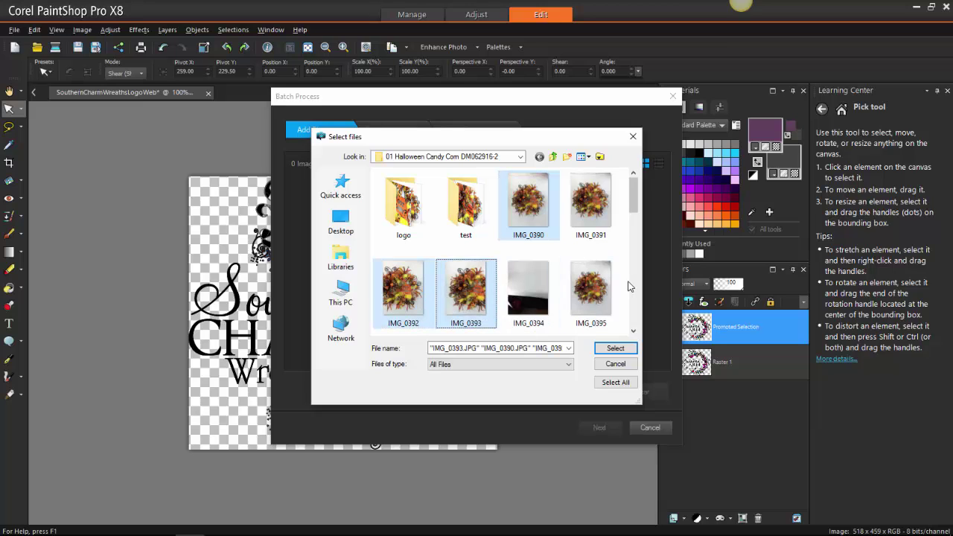
pyautogui.scroll(-2, 593, 286)
pyautogui.keyDown('ctrl'); pyautogui.click(537, 223); pyautogui.keyUp('ctrl')
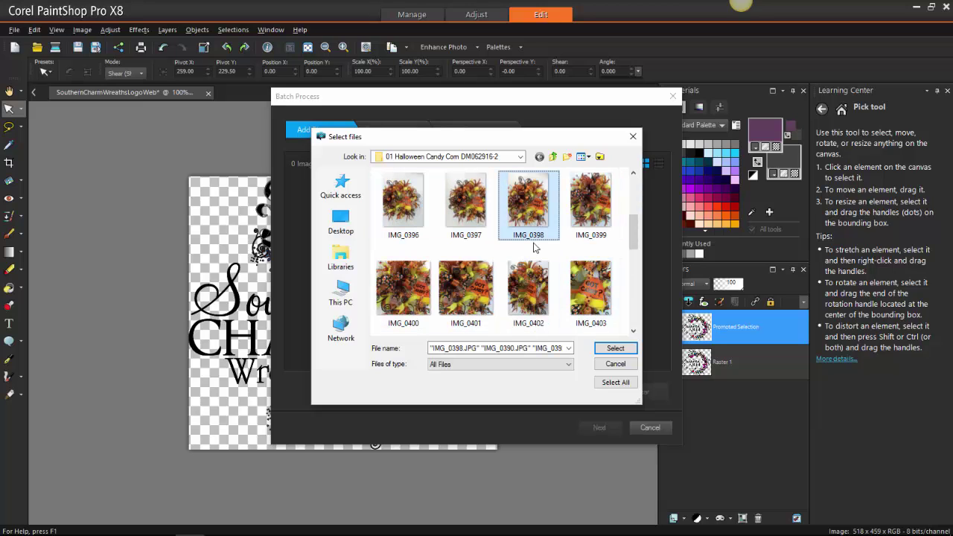
pyautogui.scroll(-1, 533, 247)
pyautogui.keyDown('ctrl'); pyautogui.click(593, 221); pyautogui.keyUp('ctrl')
pyautogui.click(614, 348)
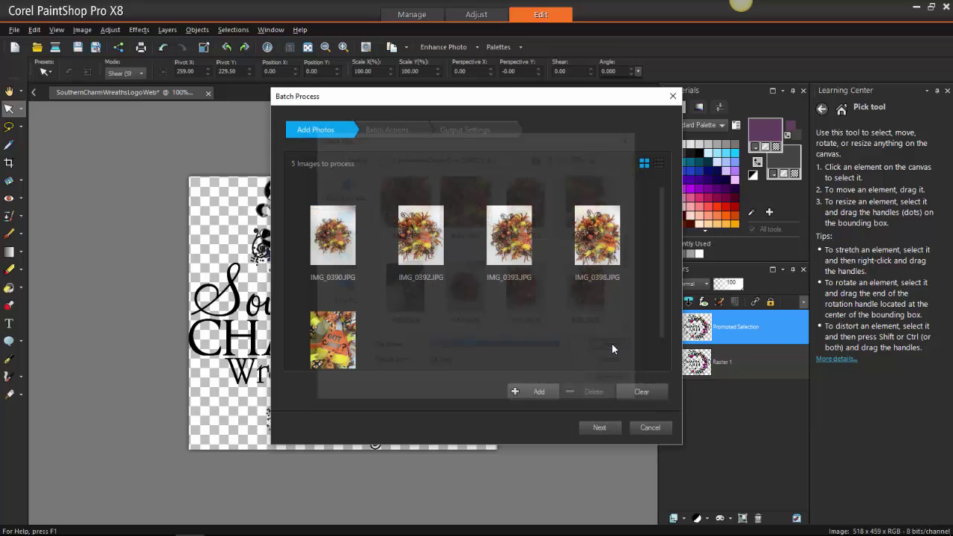
# Add the visible watermark, resize and Brighten-Contrast 20 script actions to the batch.
pyautogui.click(590, 426)
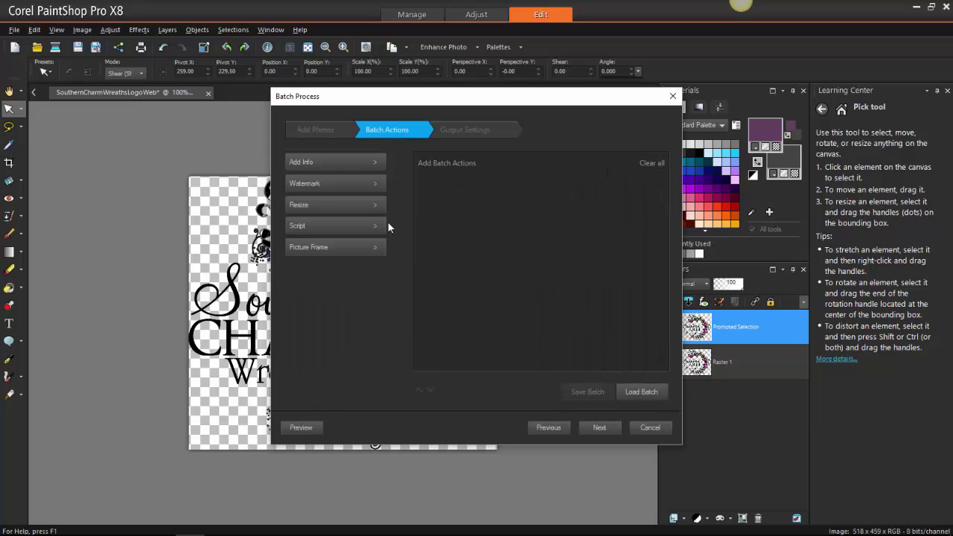
pyautogui.click(373, 183)
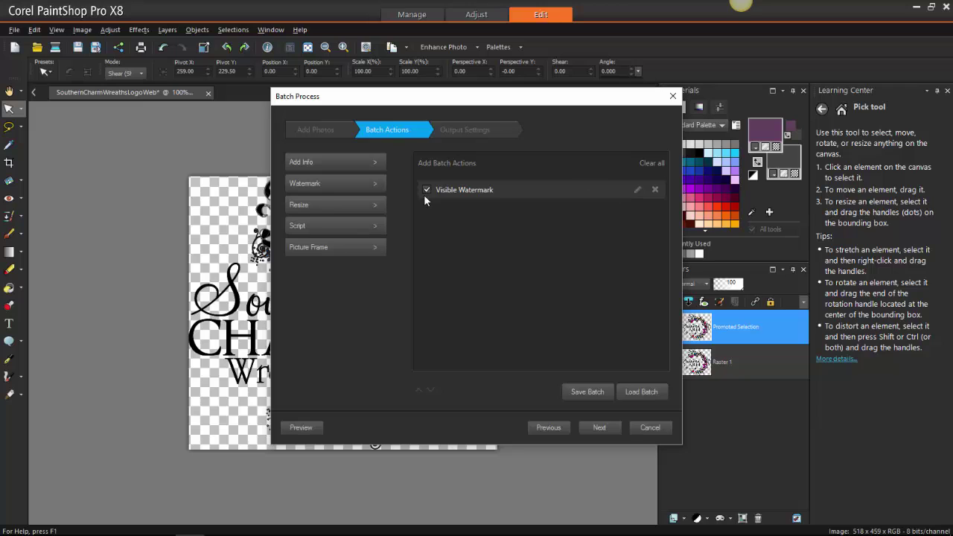
pyautogui.click(374, 206)
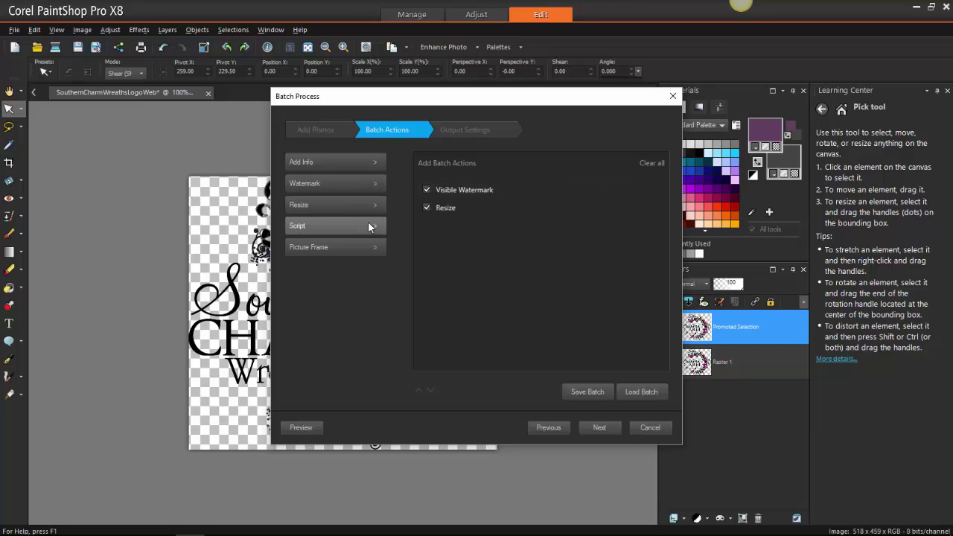
pyautogui.click(371, 229)
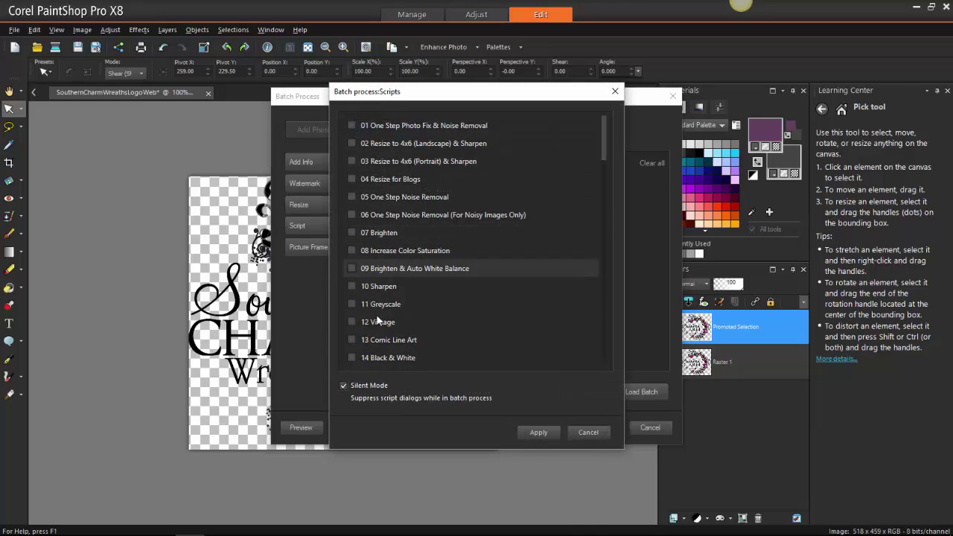
pyautogui.scroll(-2, 382, 313)
pyautogui.scroll(-4, 383, 314)
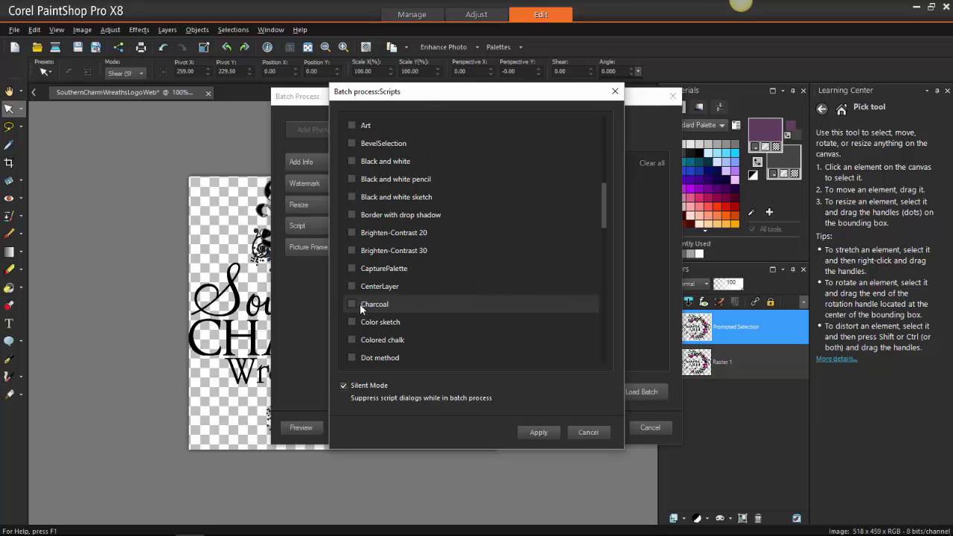
pyautogui.click(352, 233)
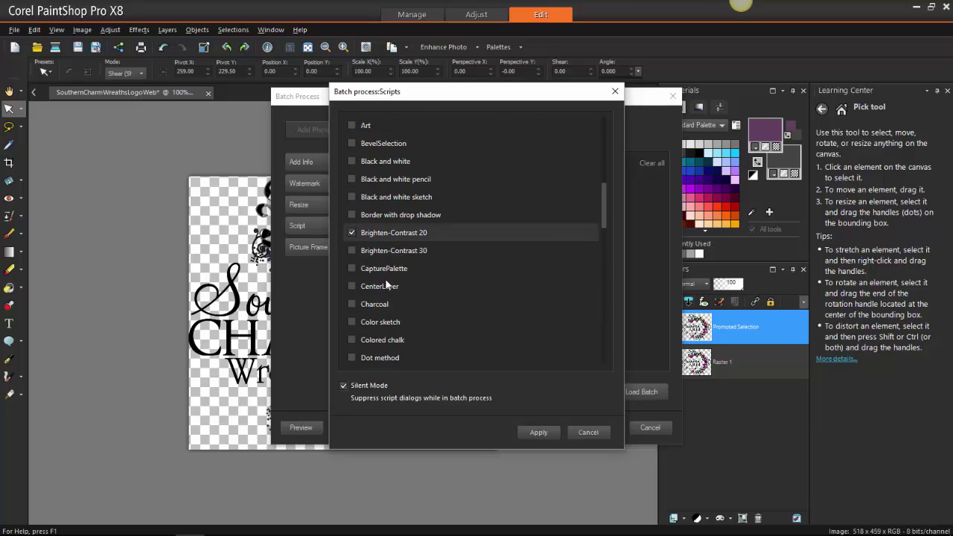
pyautogui.click(551, 432)
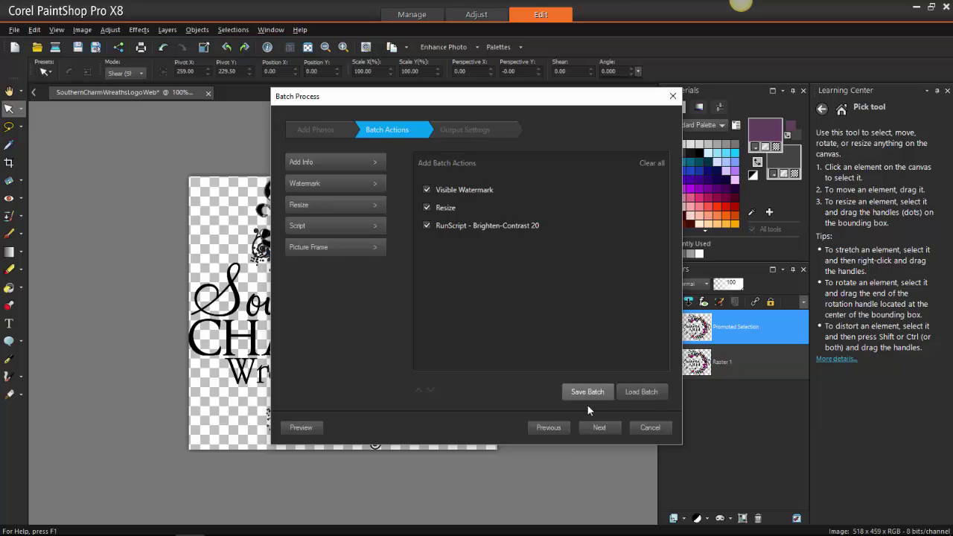
# Create a test2 folder inside the test folder and set it as the batch destination.
pyautogui.click(599, 427)
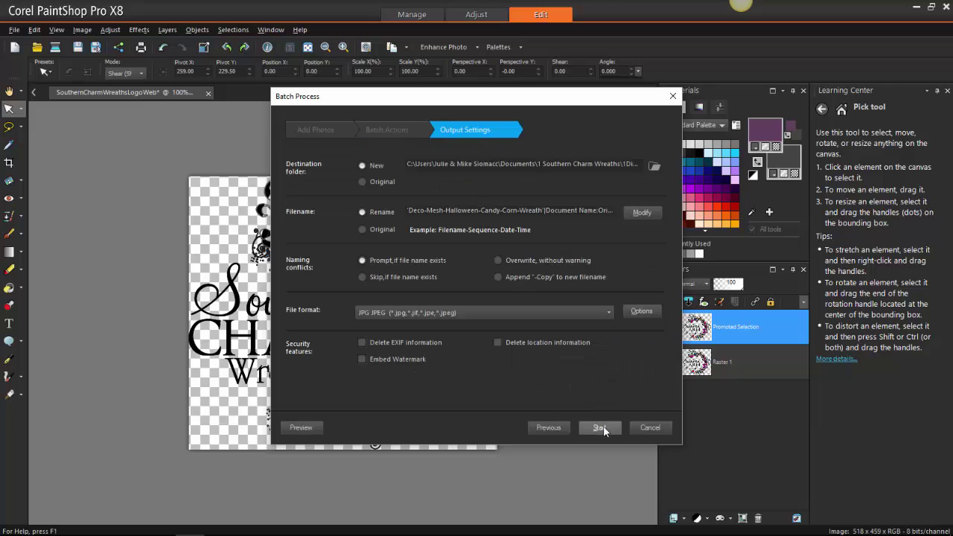
pyautogui.click(658, 167)
pyautogui.click(571, 204)
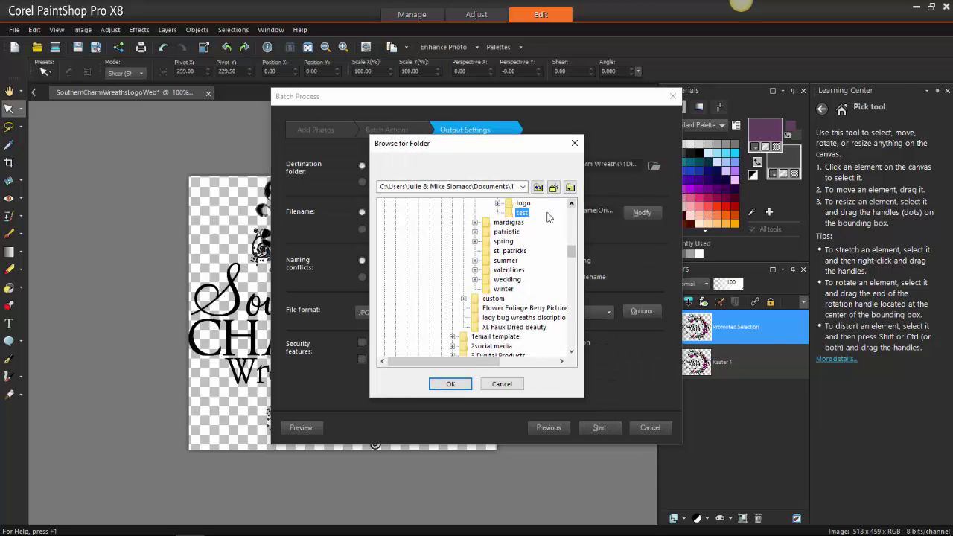
pyautogui.click(553, 188)
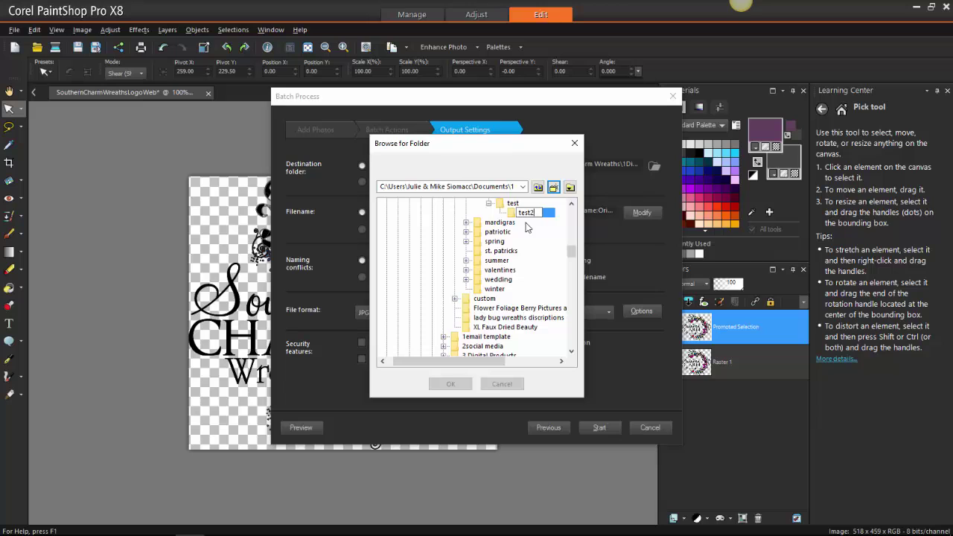
pyautogui.press('Return')
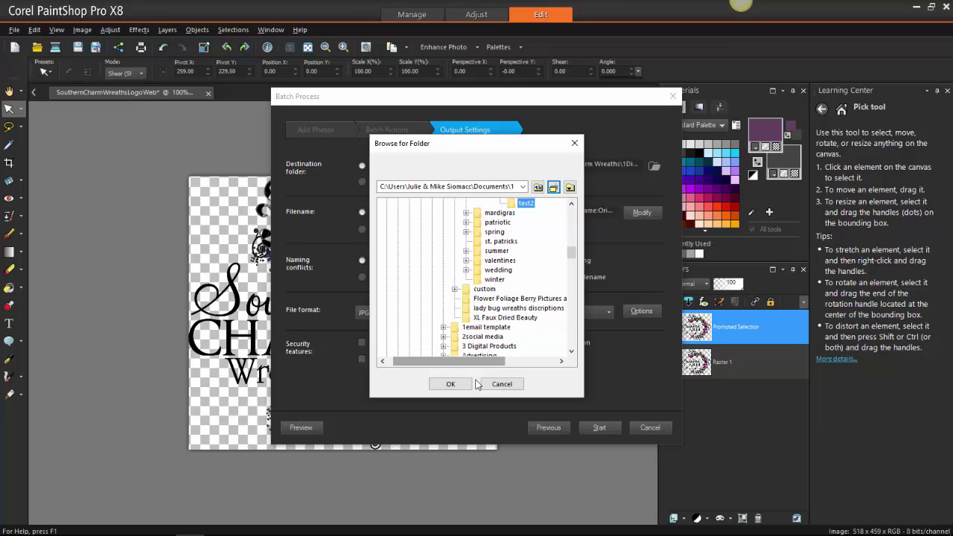
pyautogui.click(450, 383)
# Set the custom text in the batch filename format to test-retype-keywords-here, ahead of the document name.
pyautogui.click(642, 214)
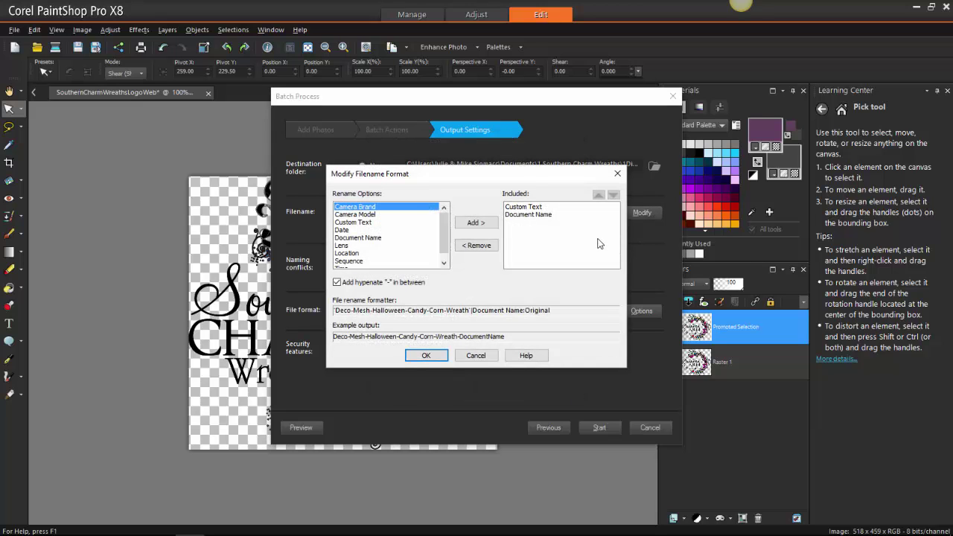
pyautogui.click(523, 207)
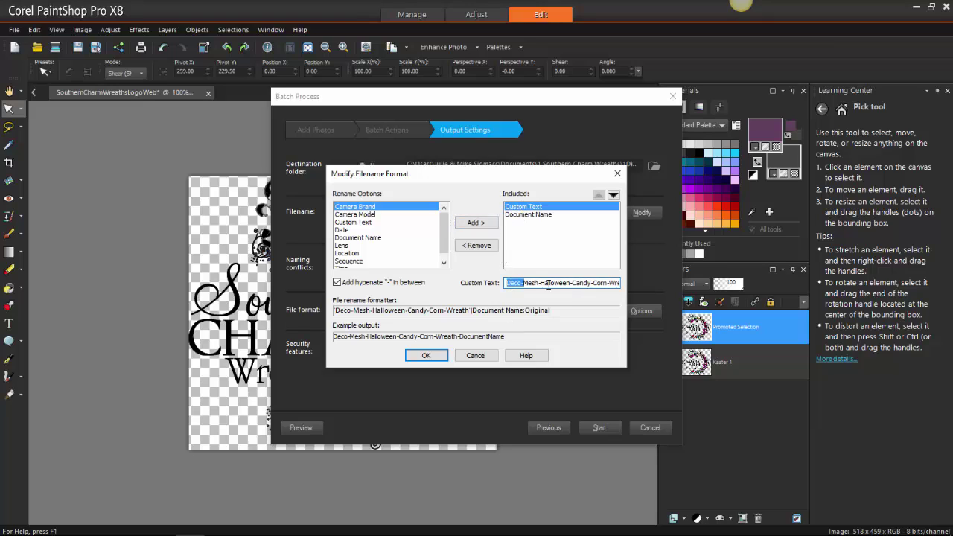
pyautogui.moveTo(548, 285); pyautogui.dragTo(633, 280)
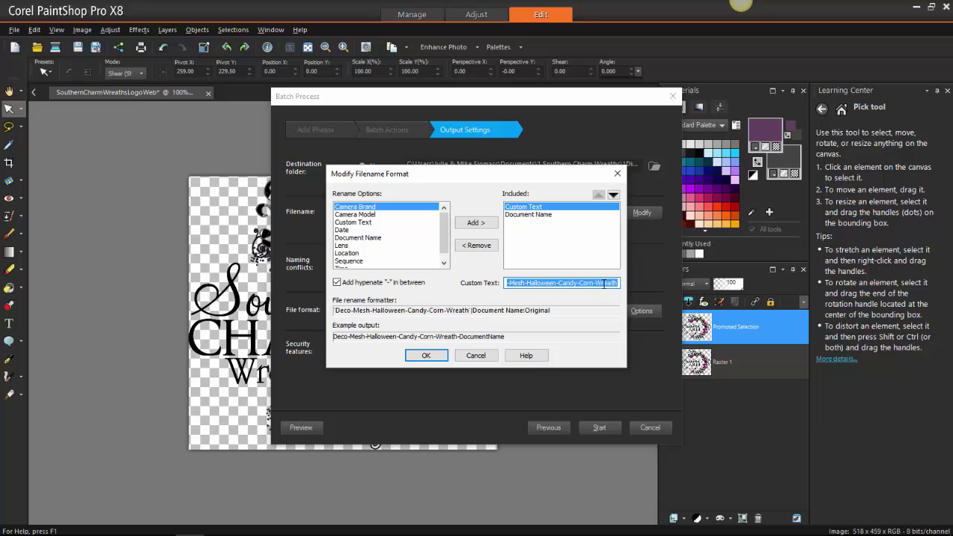
pyautogui.write('test-re')
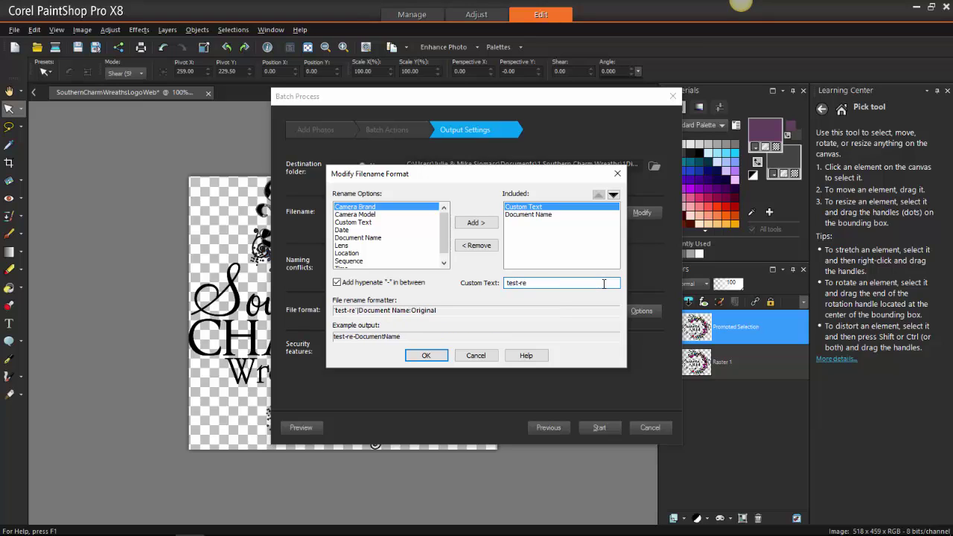
pyautogui.write('type-key')
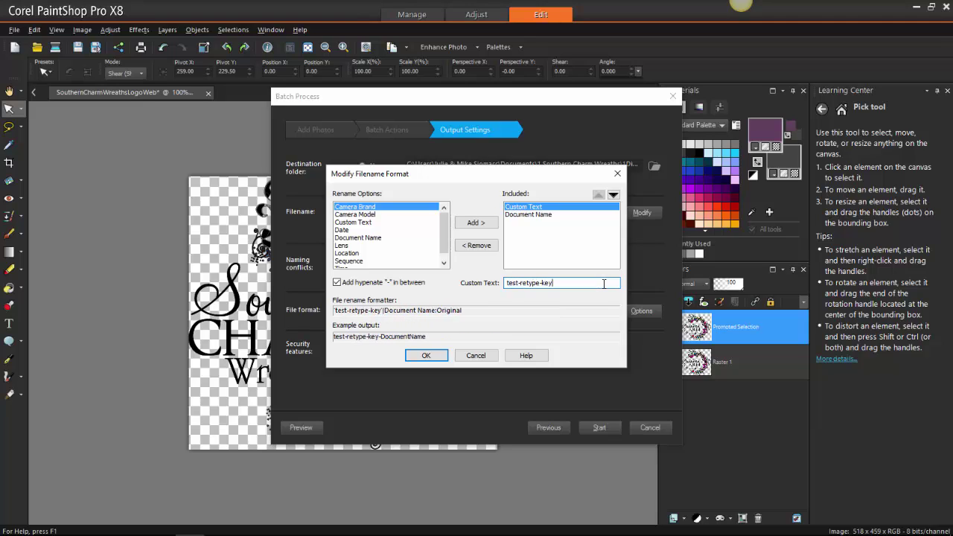
pyautogui.write('words-here')
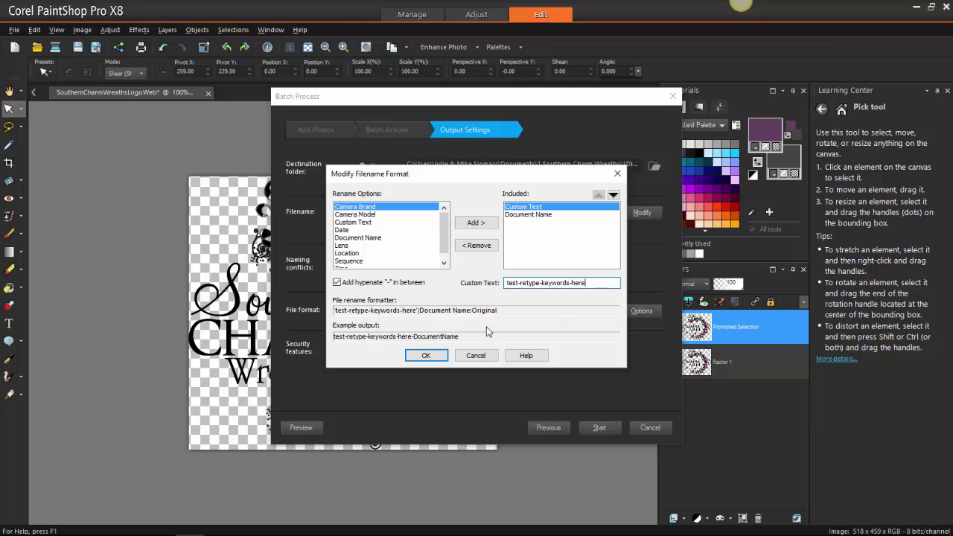
pyautogui.click(424, 356)
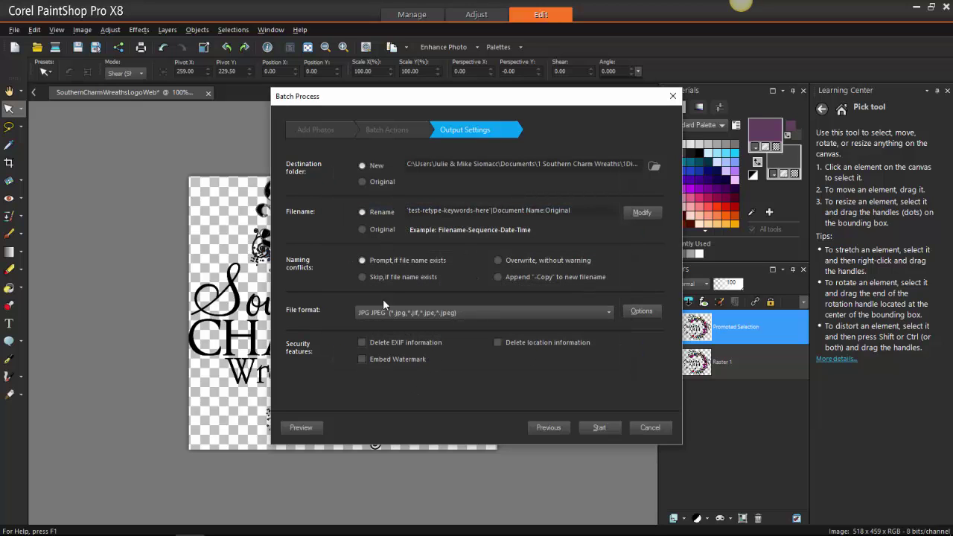
# Run the batch process and open test-retype-keywords-here-IMG_0390 from the test2 folder.
pyautogui.click(595, 426)
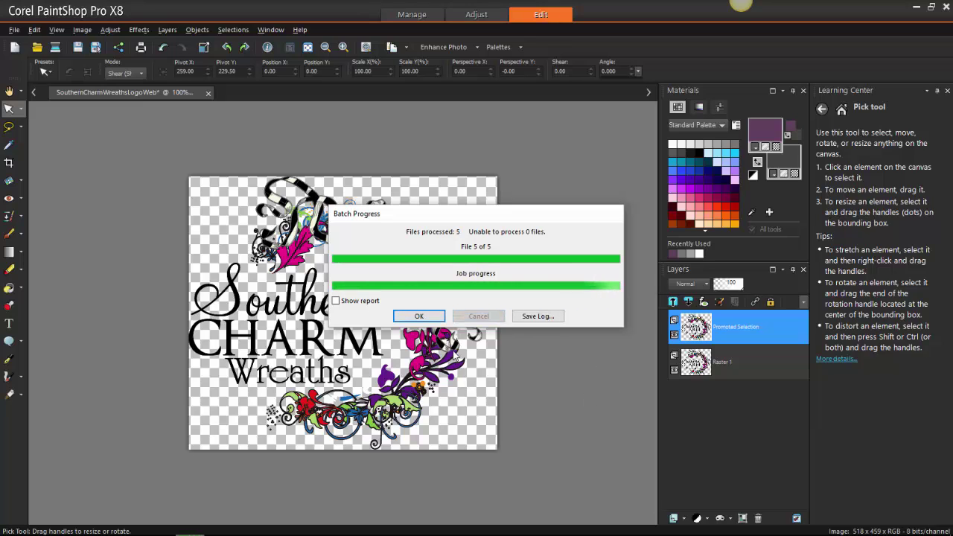
pyautogui.click(419, 315)
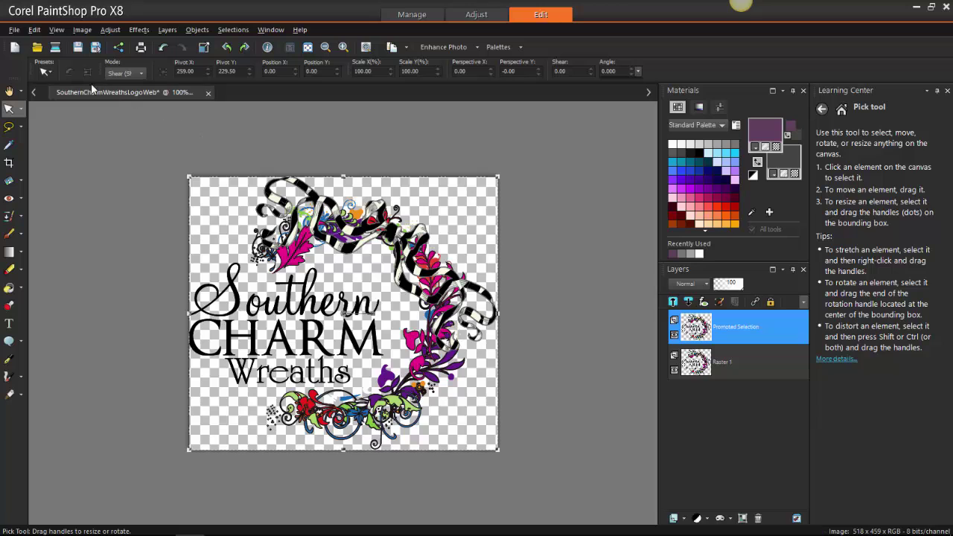
pyautogui.click(37, 48)
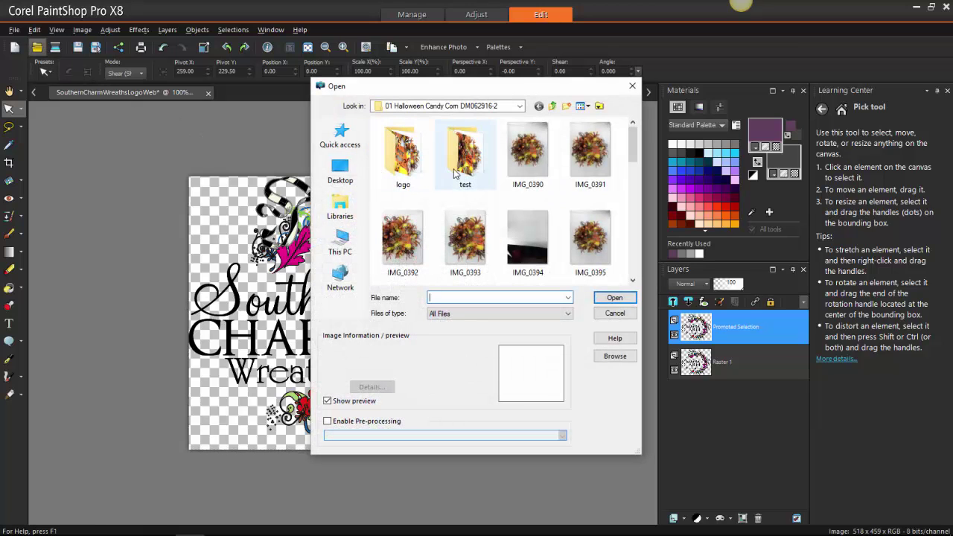
pyautogui.doubleClick(404, 171)
pyautogui.click(400, 147)
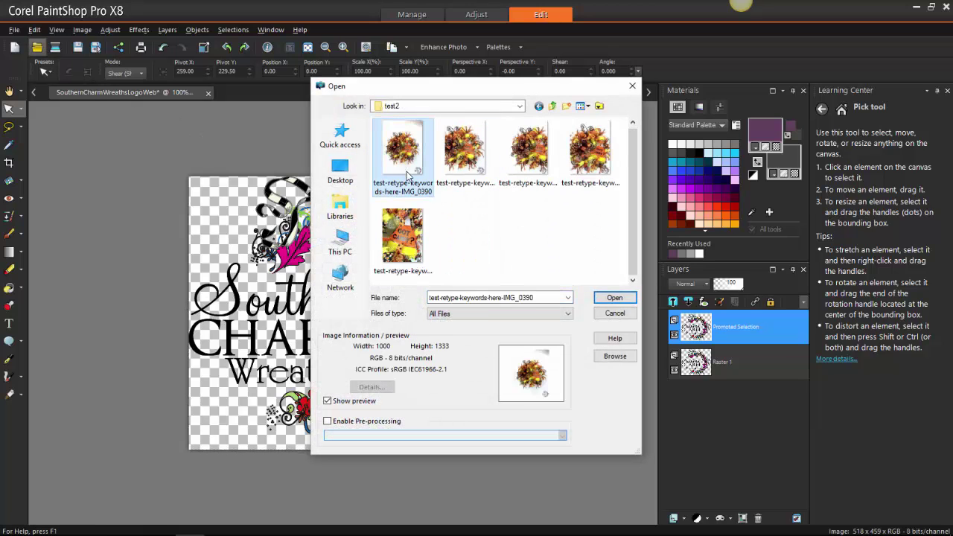
pyautogui.click(622, 297)
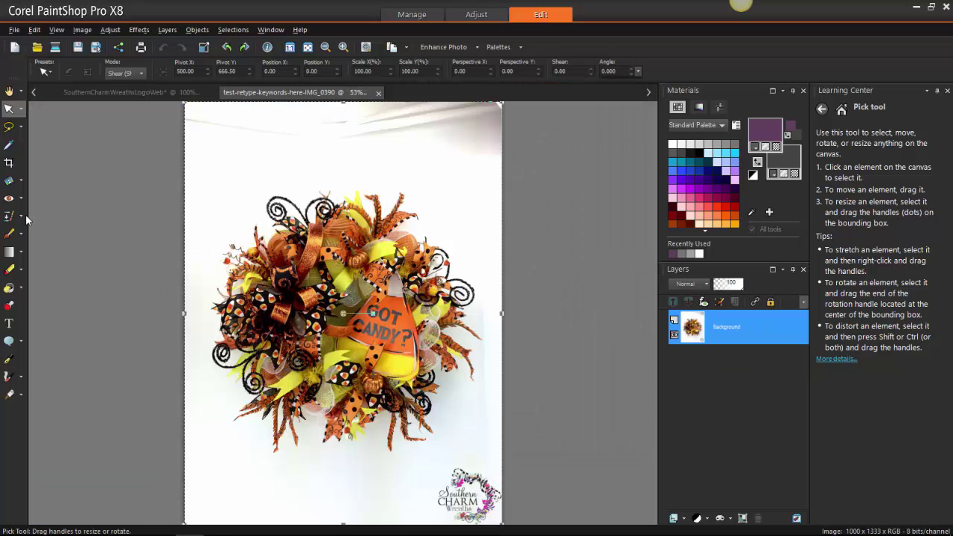
# Clone clean white background over the shadows above and beside the wreath and over the logo watermark with the Clone Brush.
pyautogui.click(10, 216)
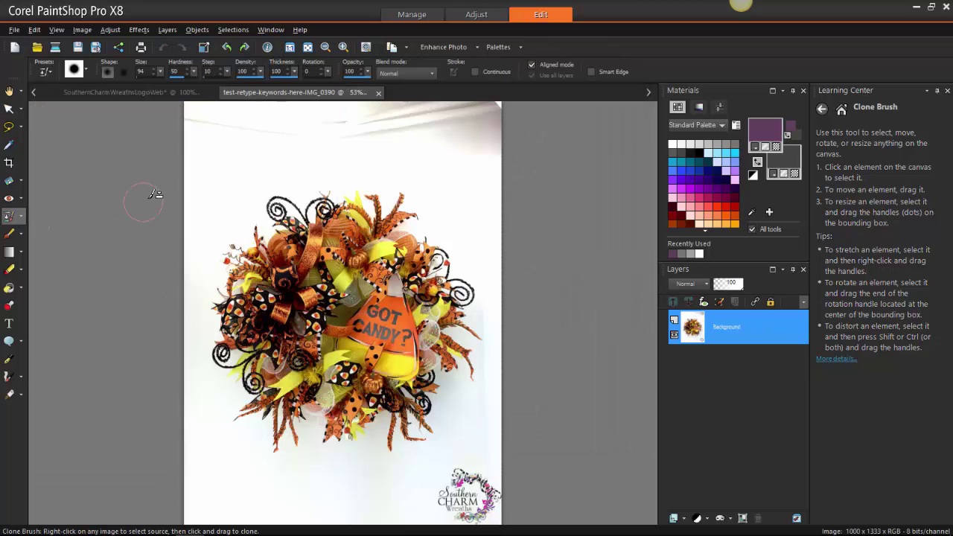
pyautogui.rightClick(193, 160)
pyautogui.moveTo(199, 117); pyautogui.dragTo(498, 125)
pyautogui.moveTo(369, 130)
pyautogui.mouseDown()
pyautogui.moveTo(365, 112)
pyautogui.moveTo(500, 101)
pyautogui.moveTo(425, 121)
pyautogui.moveTo(484, 143)
pyautogui.moveTo(506, 134)
pyautogui.moveTo(493, 104)
pyautogui.moveTo(483, 123)
pyautogui.moveTo(504, 111)
pyautogui.moveTo(484, 224)
pyautogui.mouseUp()
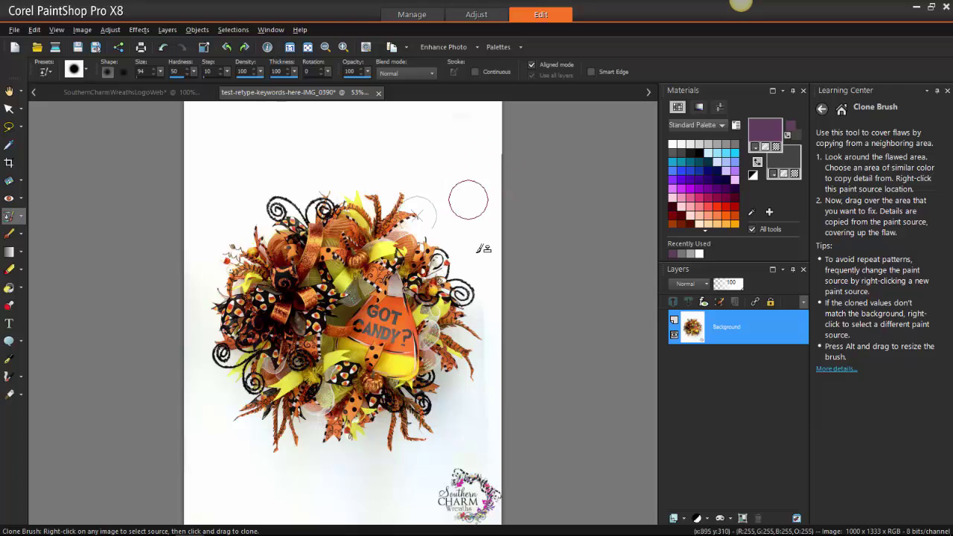
pyautogui.rightClick(466, 449)
pyautogui.moveTo(469, 463)
pyautogui.mouseDown()
pyautogui.moveTo(443, 507)
pyautogui.moveTo(463, 479)
pyautogui.moveTo(465, 509)
pyautogui.moveTo(488, 485)
pyautogui.moveTo(473, 513)
pyautogui.mouseUp()
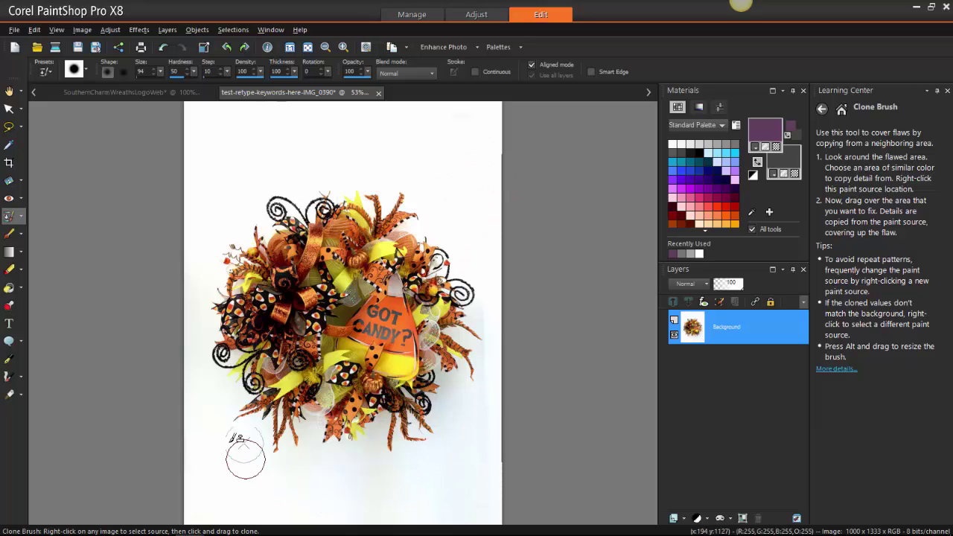
# Copy the Southern Charm Wreaths logo and paste it as a new layer into the retouched IMG_0390 photo.
pyautogui.click(90, 95)
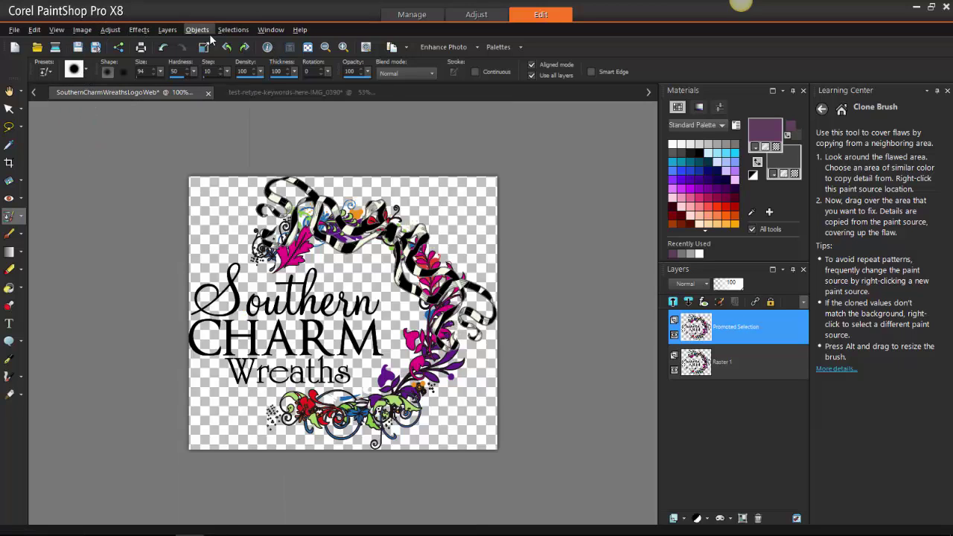
pyautogui.click(232, 29)
pyautogui.click(248, 45)
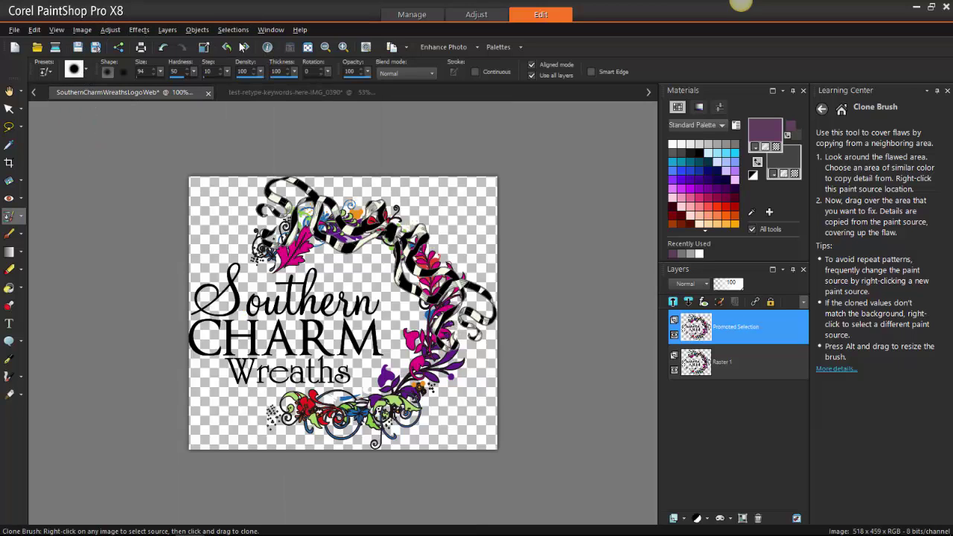
pyautogui.click(34, 30)
pyautogui.click(56, 142)
pyautogui.click(251, 94)
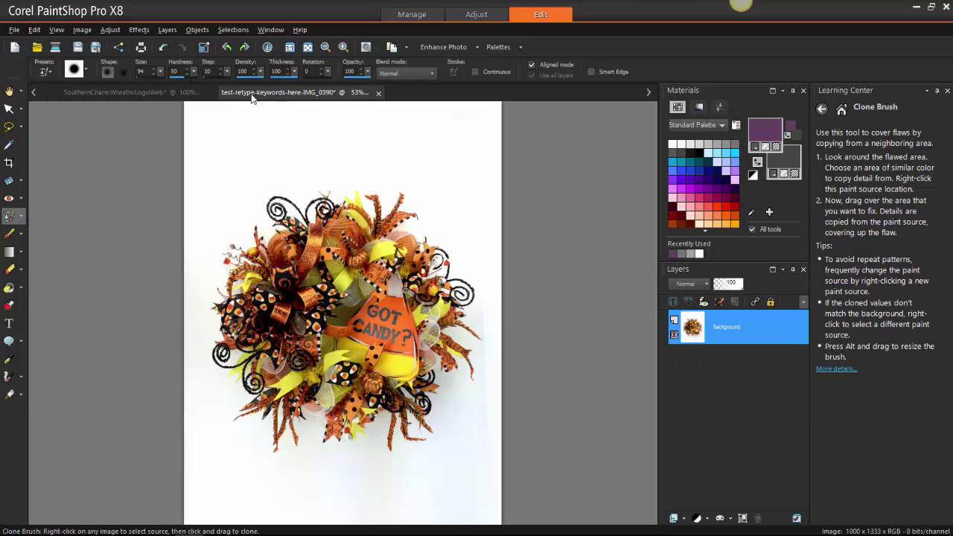
pyautogui.click(35, 30)
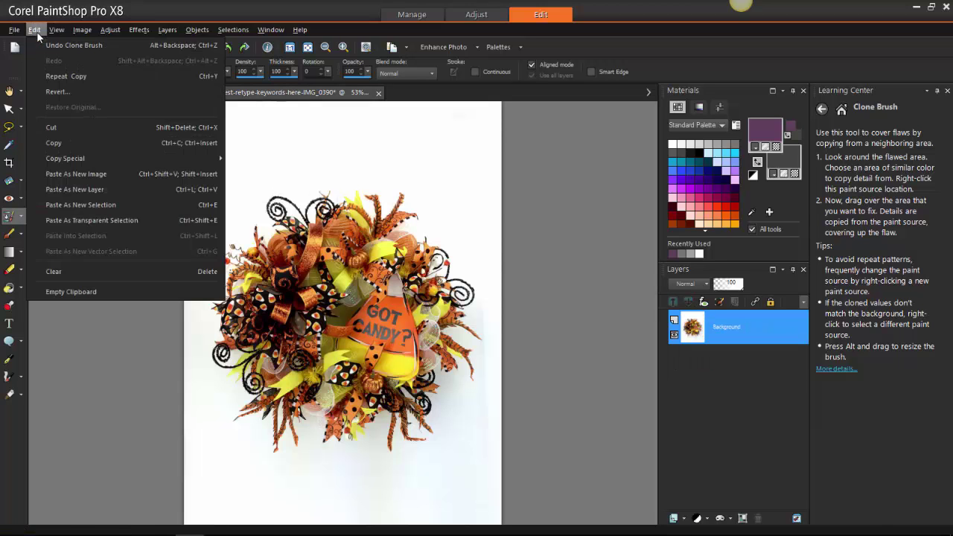
pyautogui.click(57, 189)
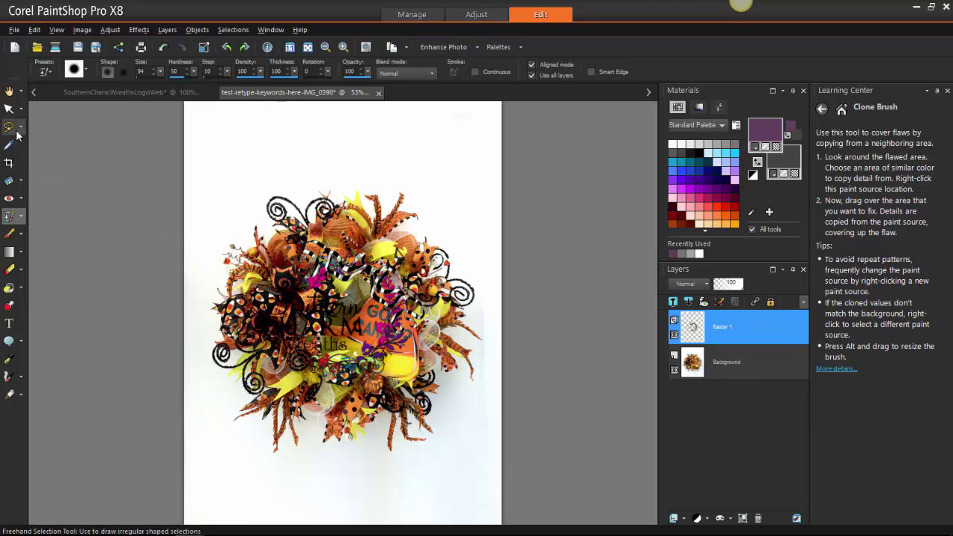
# Scale the pasted logo to about 35% with the Pick tool and move it onto the wreath just below the candy corn sign.
pyautogui.click(8, 109)
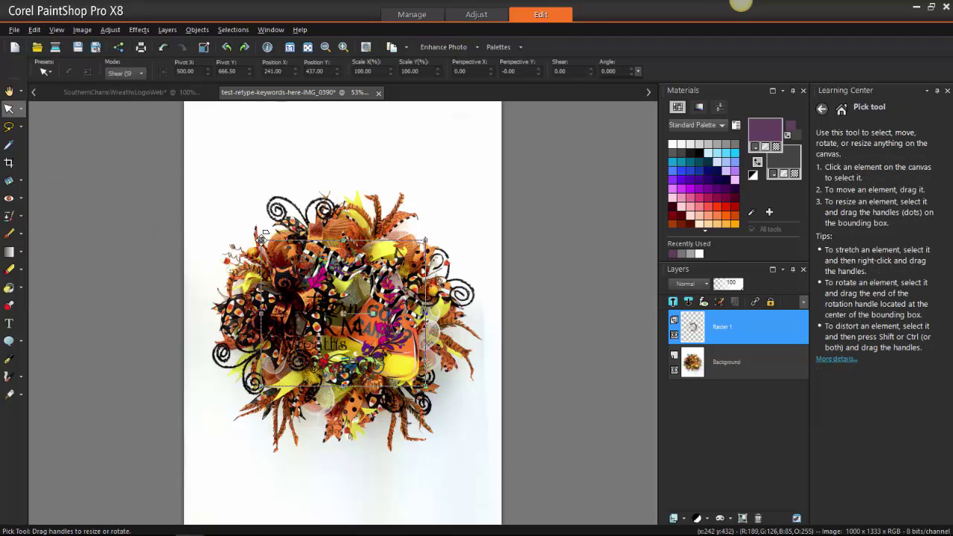
pyautogui.moveTo(277, 240); pyautogui.dragTo(301, 239)
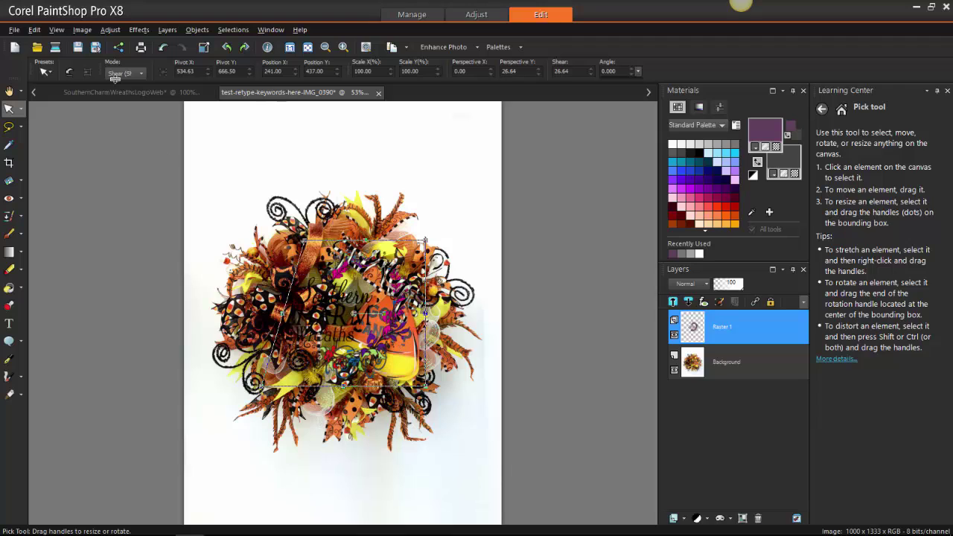
pyautogui.click(164, 47)
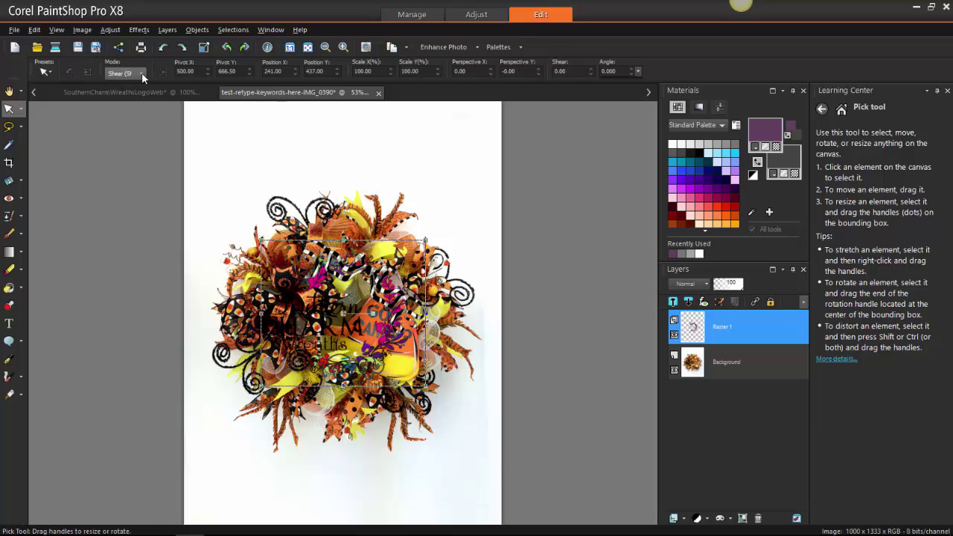
pyautogui.click(141, 72)
pyautogui.click(132, 81)
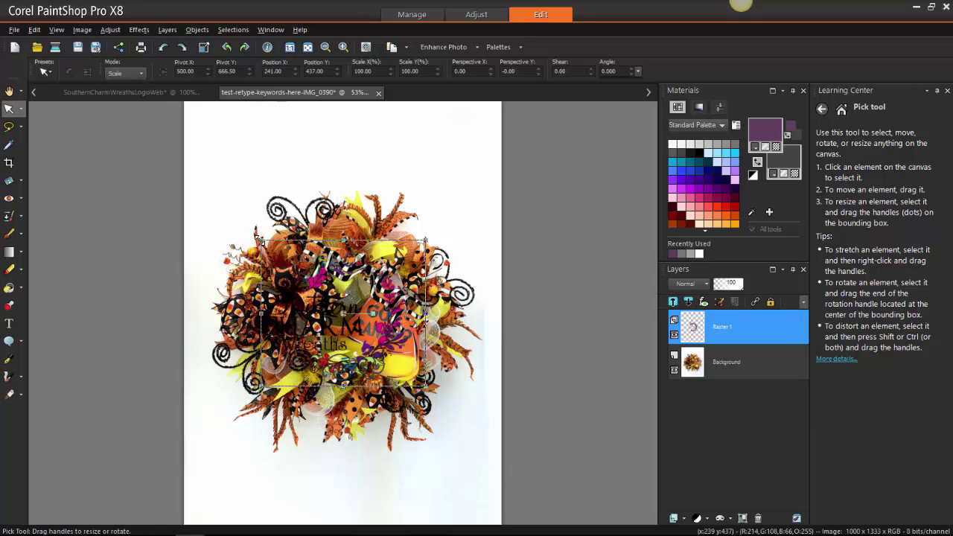
pyautogui.moveTo(260, 240); pyautogui.dragTo(370, 332)
pyautogui.moveTo(395, 362); pyautogui.dragTo(392, 412)
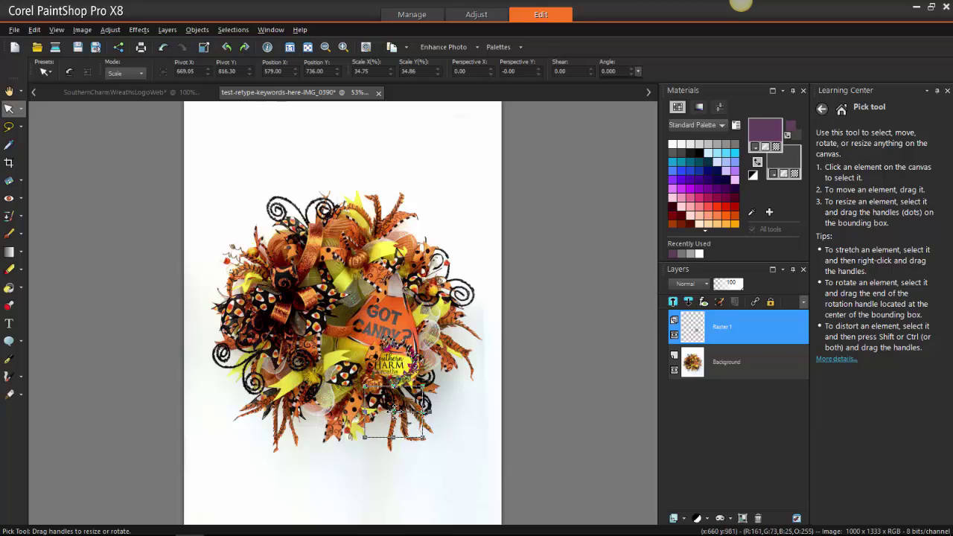
# Save the photo as JPEG test-retype-keywords-here-IMG_0390 in test2, replacing the existing file and accepting the merged image.
pyautogui.click(14, 29)
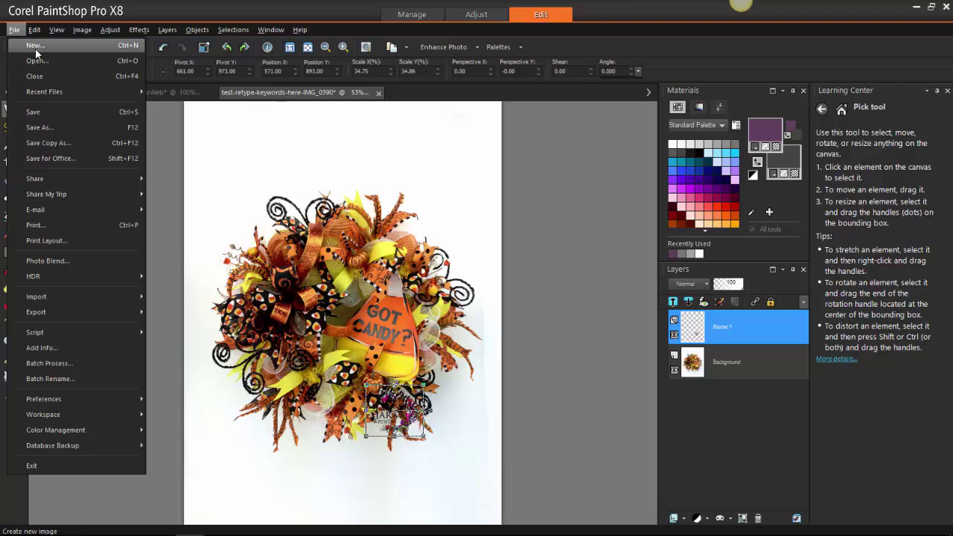
pyautogui.click(66, 113)
pyautogui.click(613, 380)
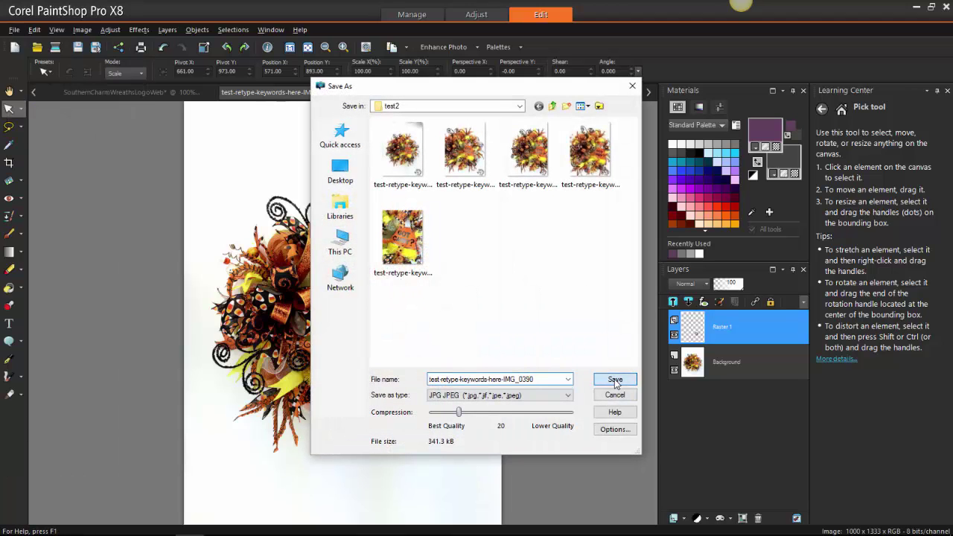
pyautogui.click(521, 308)
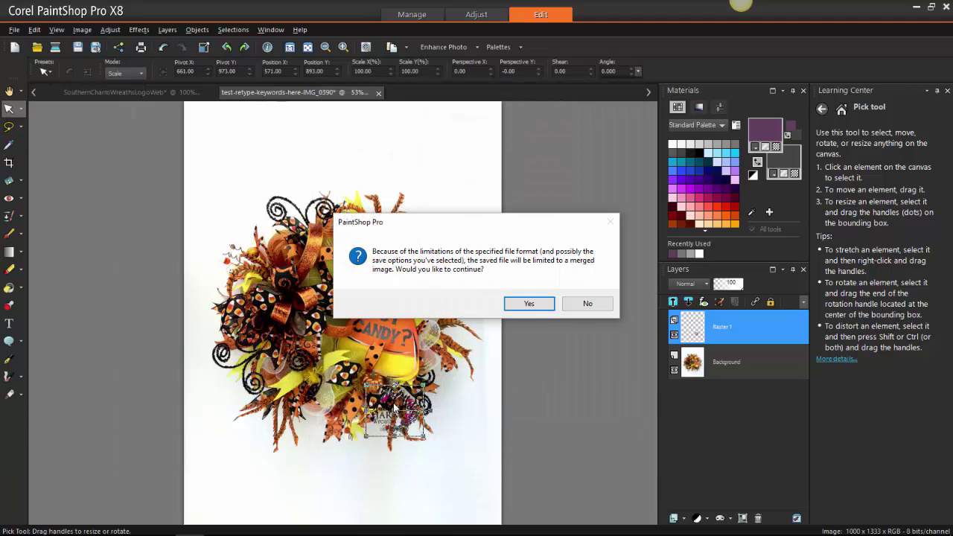
pyautogui.click(530, 309)
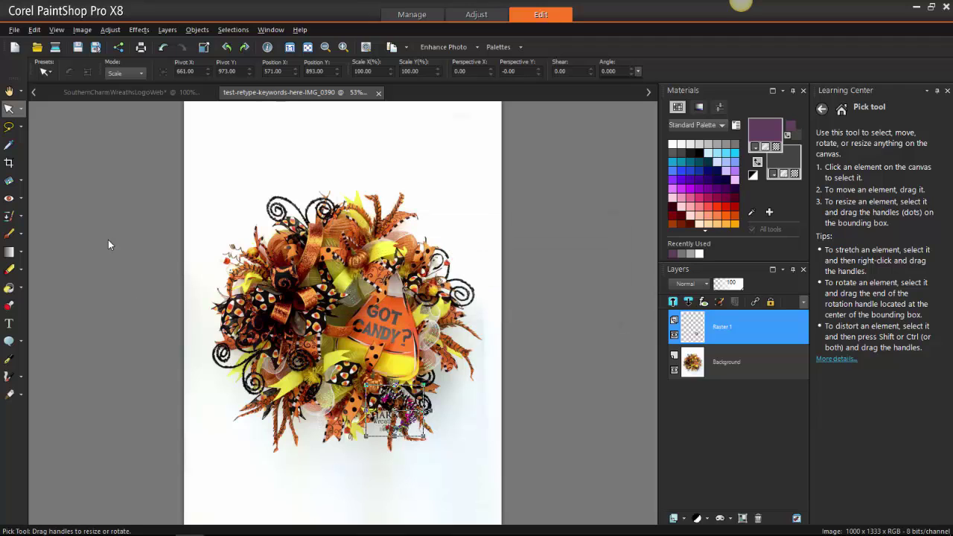
pyautogui.click(37, 47)
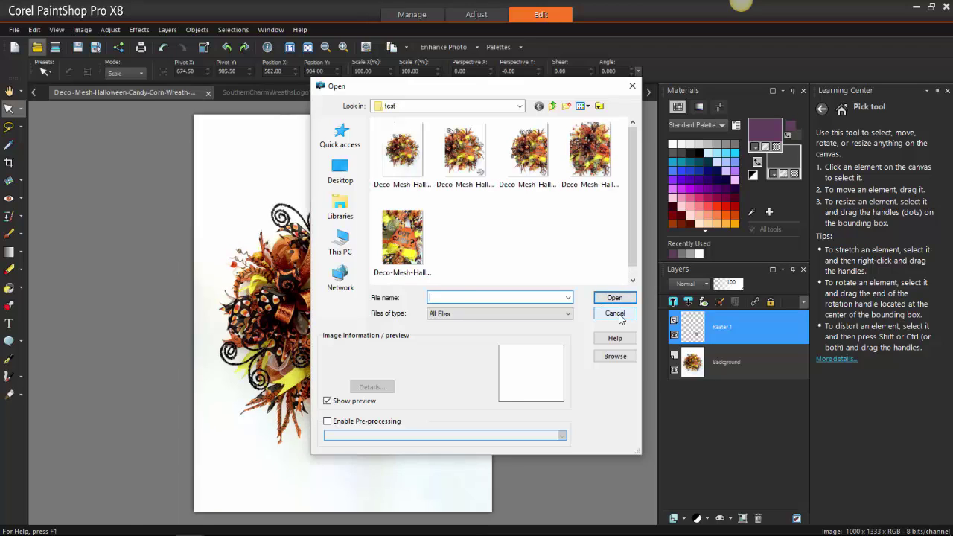
pyautogui.click(617, 314)
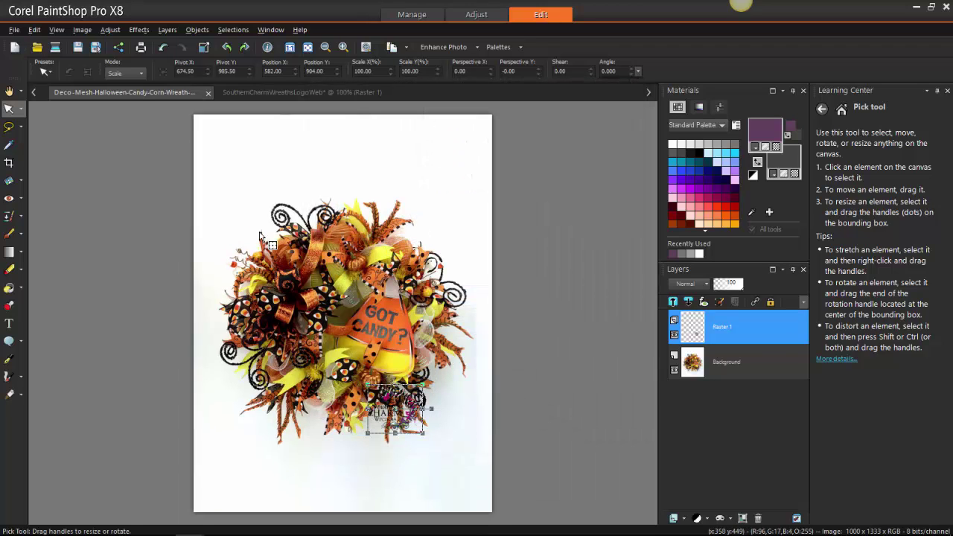